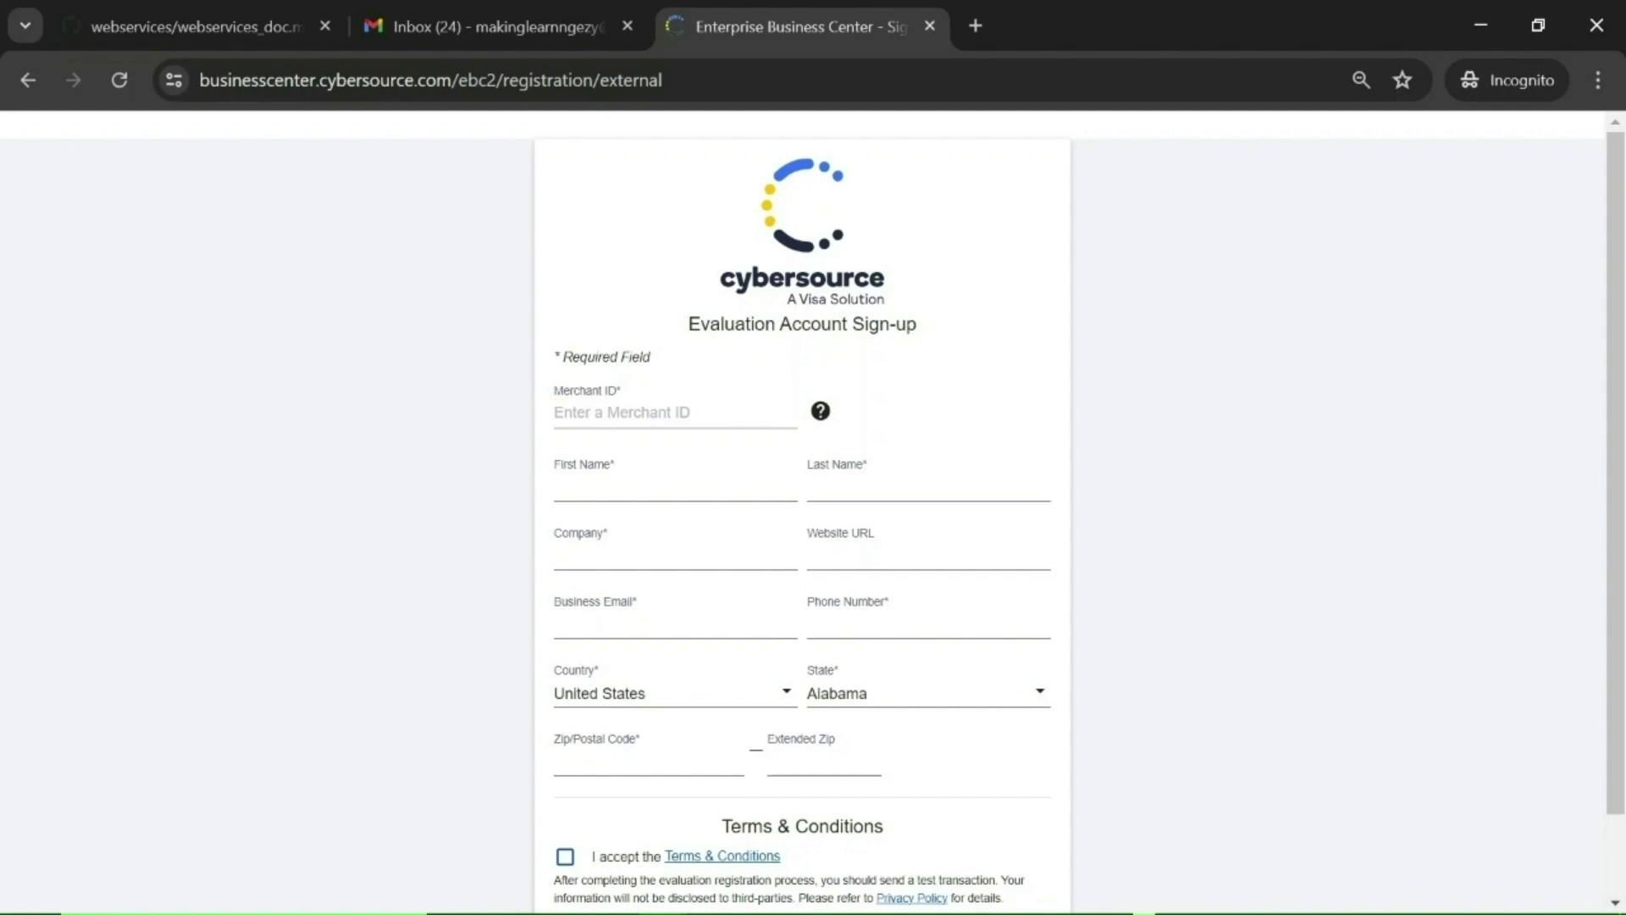
- Enter abcusd as the merchant ID, correcting the mistyped characters
click(610, 412)
text(abc)
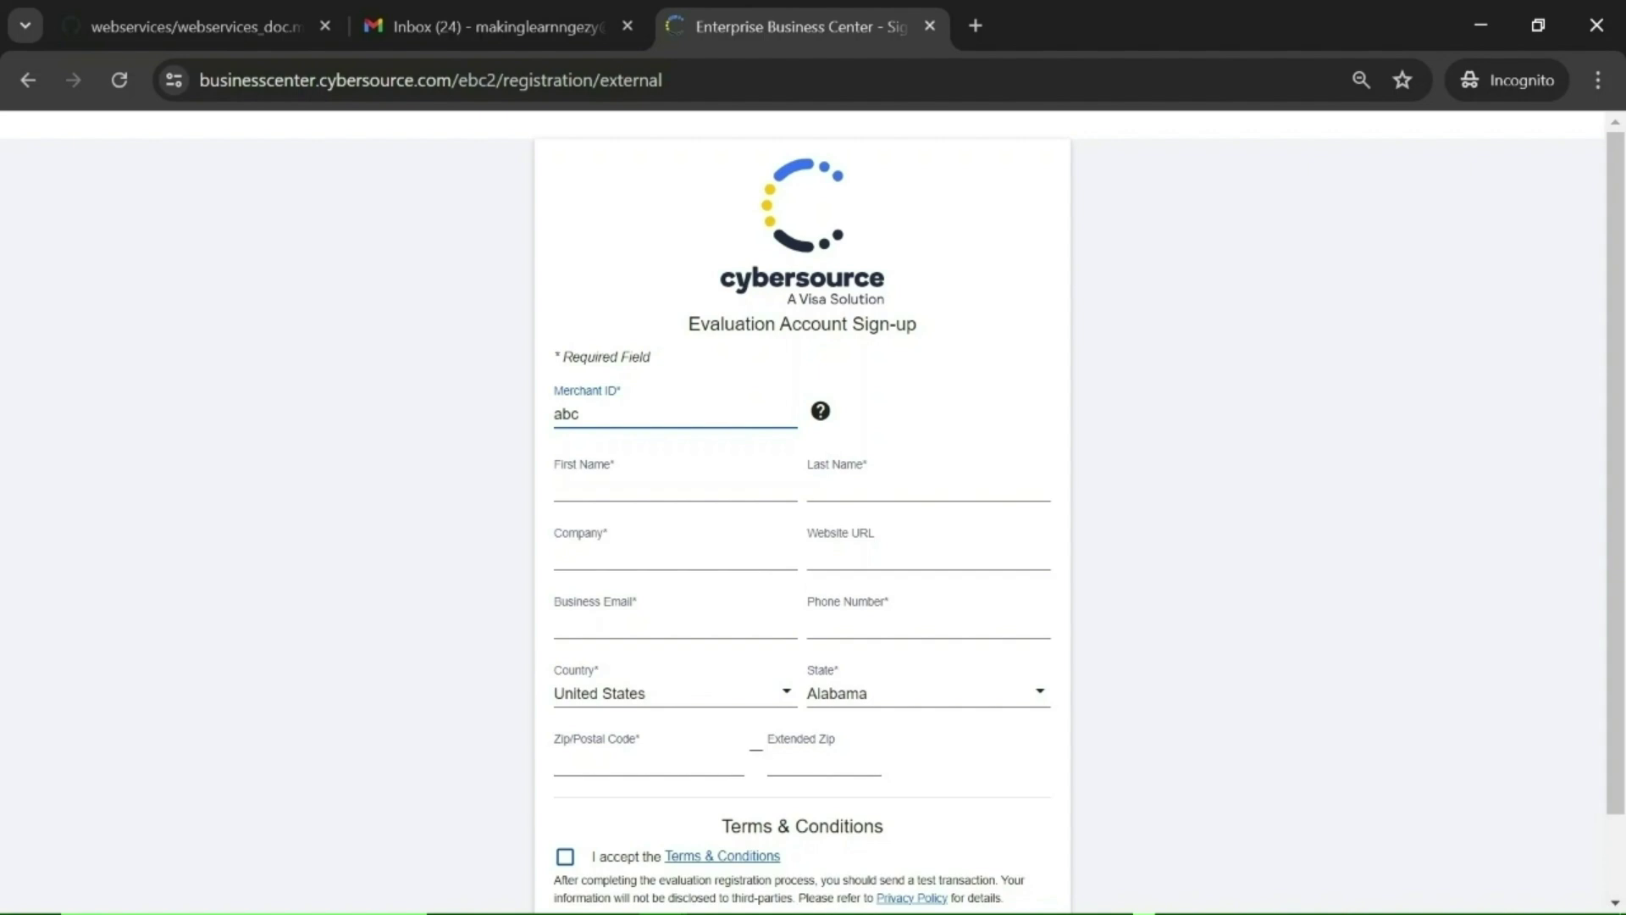
text(s)
key(BackSpace)
text(ca)
key(BackSpace)
text(usd)
key(Tab)
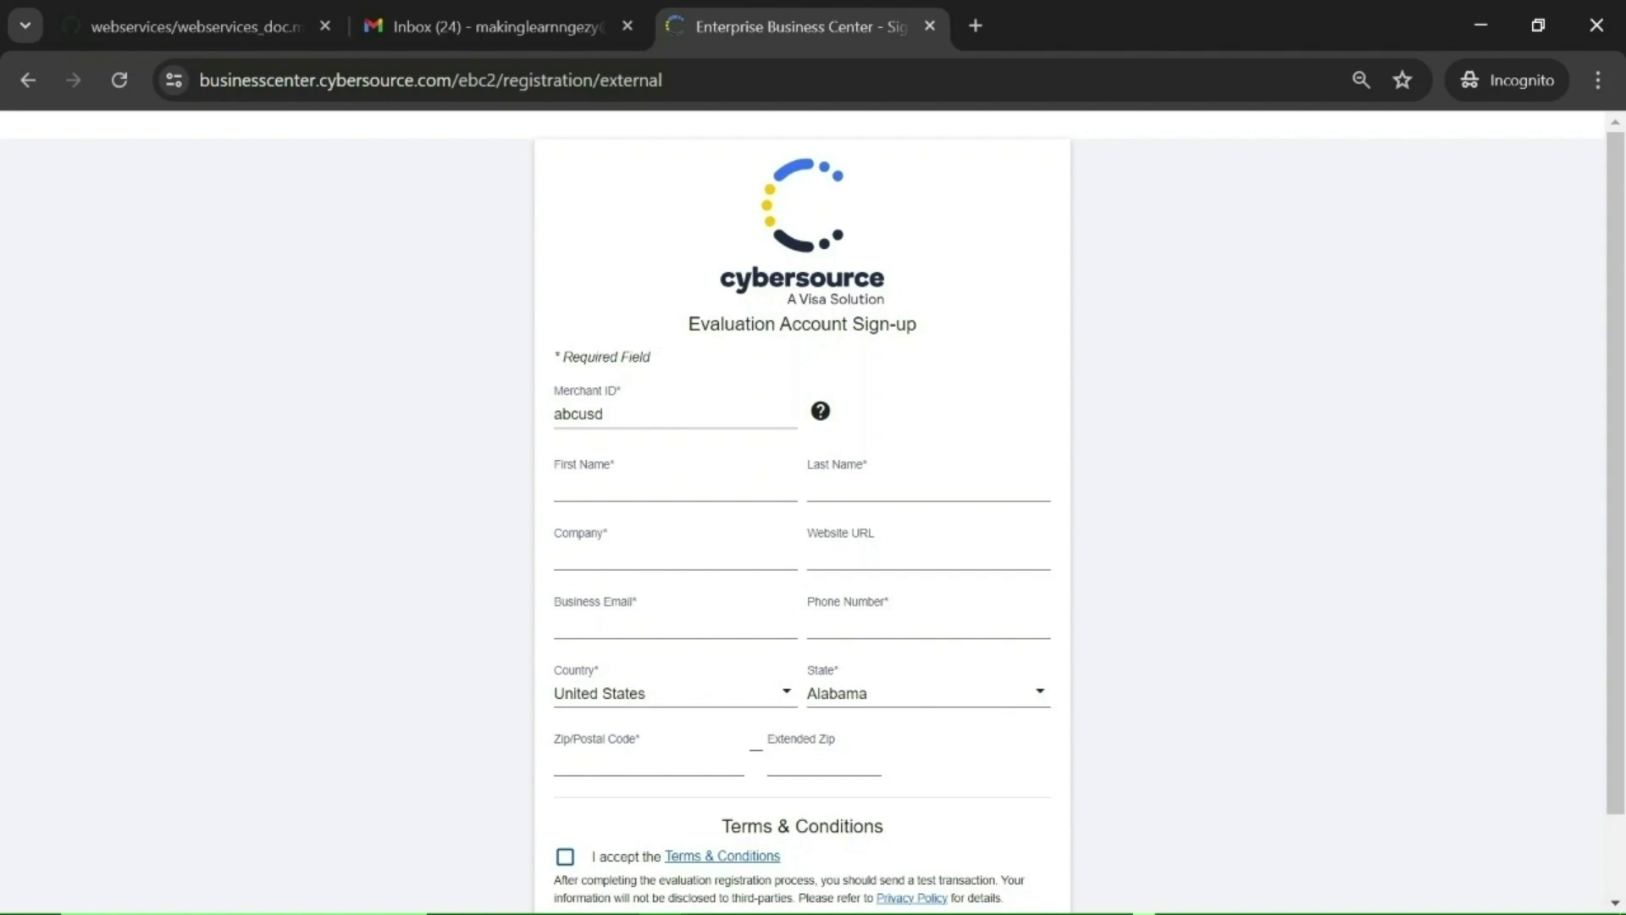
- Fill First Name, Last Name and Company with test8
click(675, 487)
text(test8)
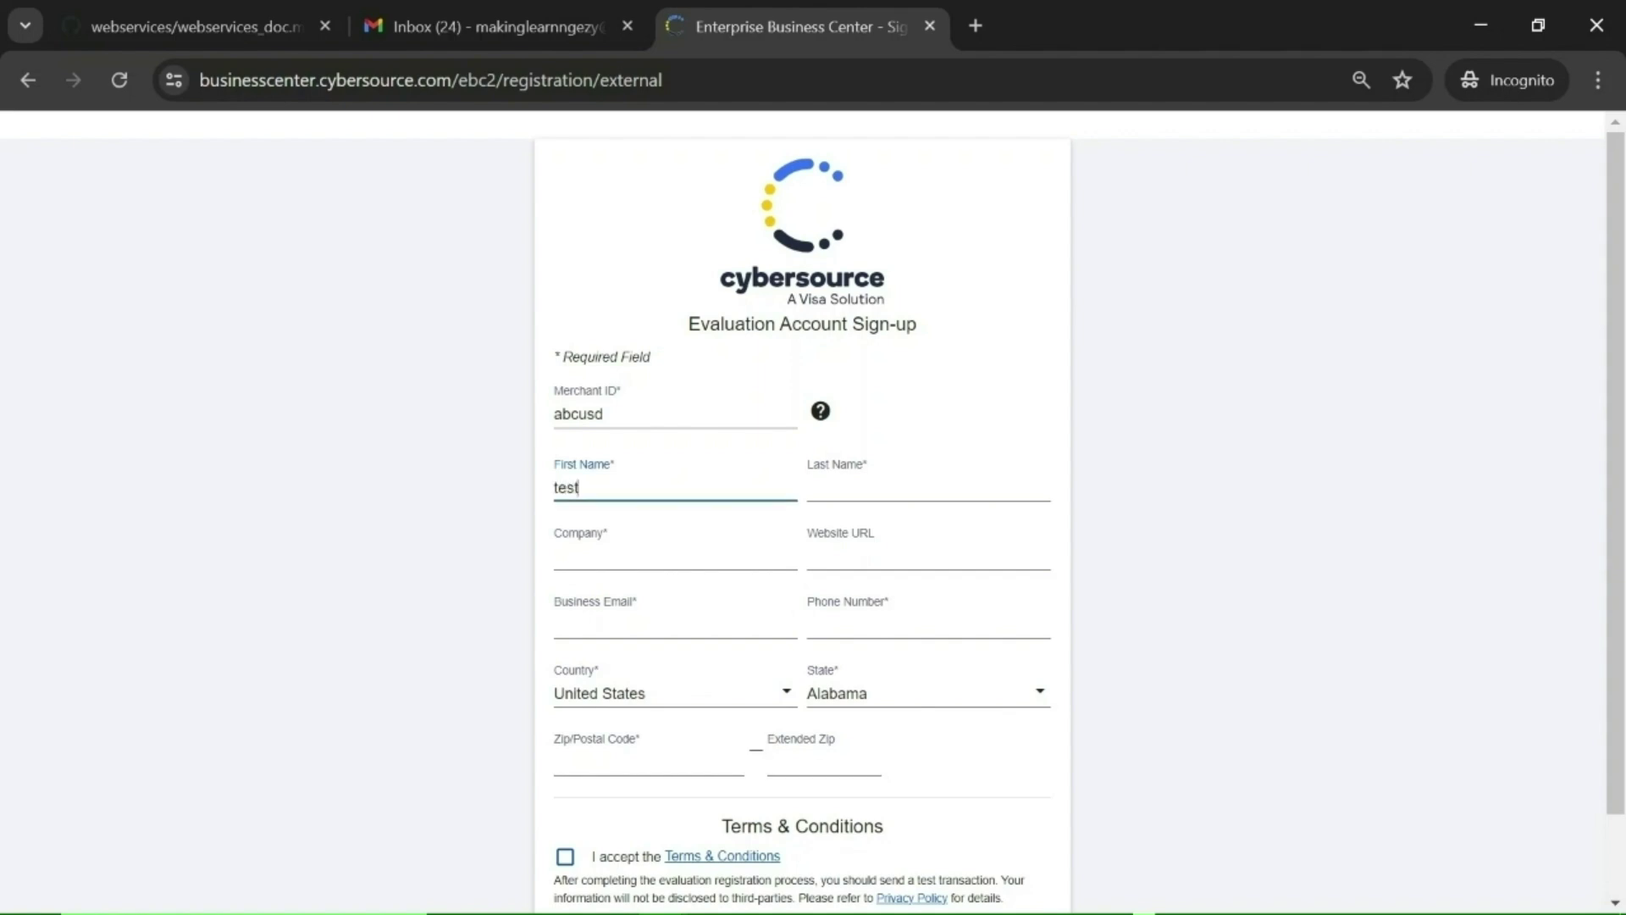
key(shift+Left)
key(shift+Left)
key(shift+Left)
key(shift+Left)
key(shift+Left)
key(ctrl+c)
key(Tab)
key(ctrl+v)
key(Tab)
key(ctrl+v)
- Skip the website, then add the business email address and phone number
key(Tab)
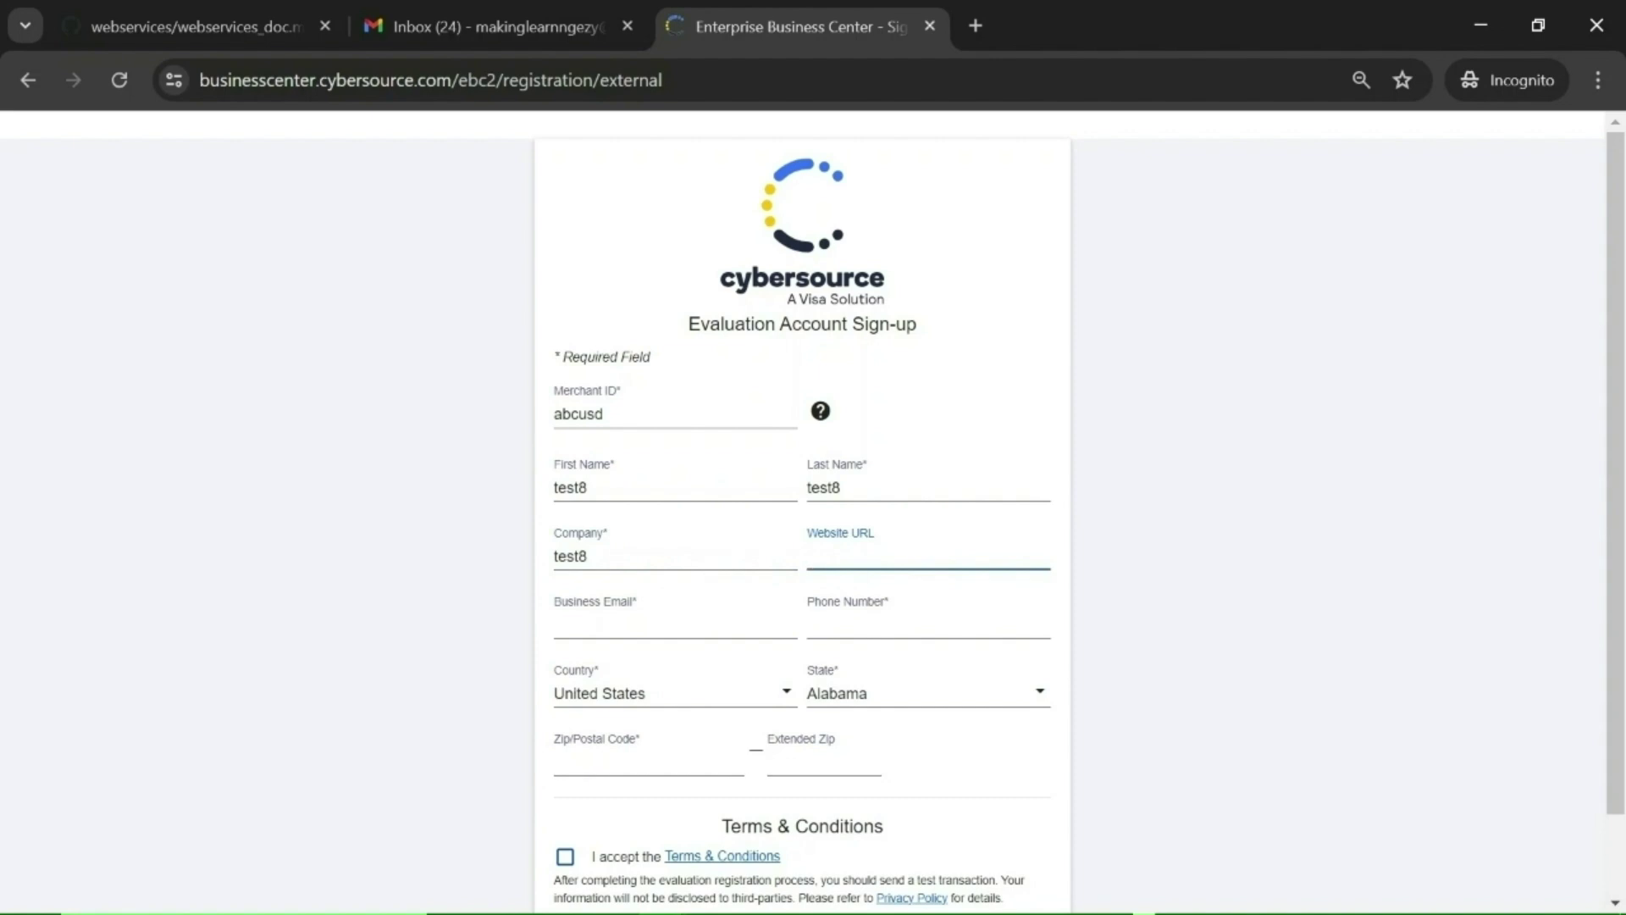
key(Tab)
key(ctrl+v)
key(ctrl+z)
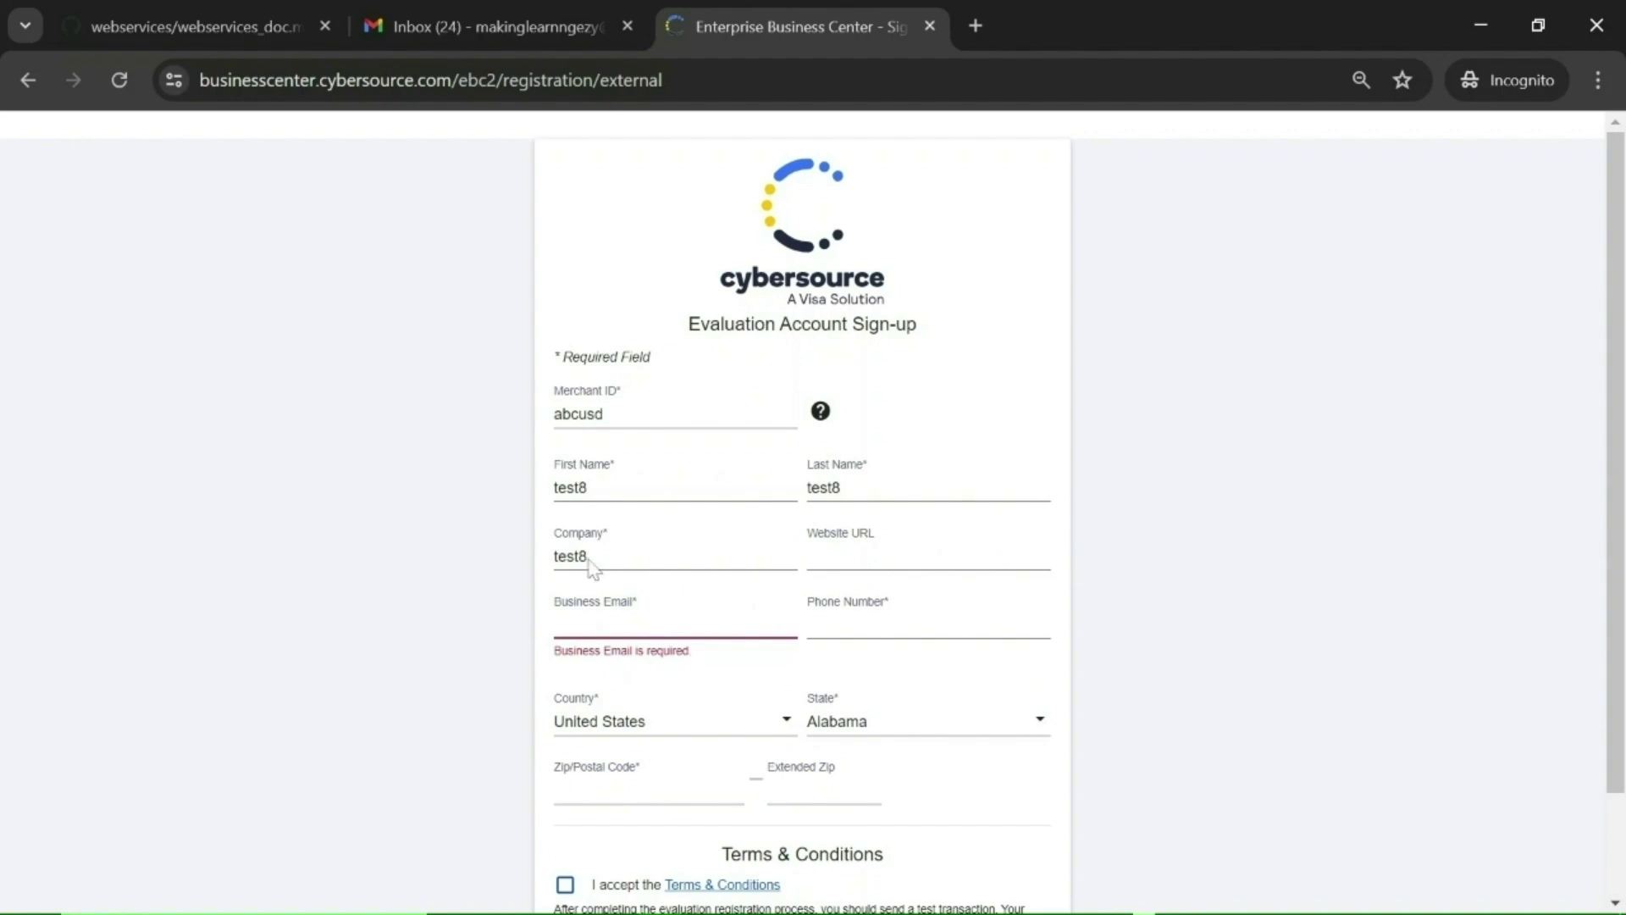
key(ctrl+v)
key(Tab)
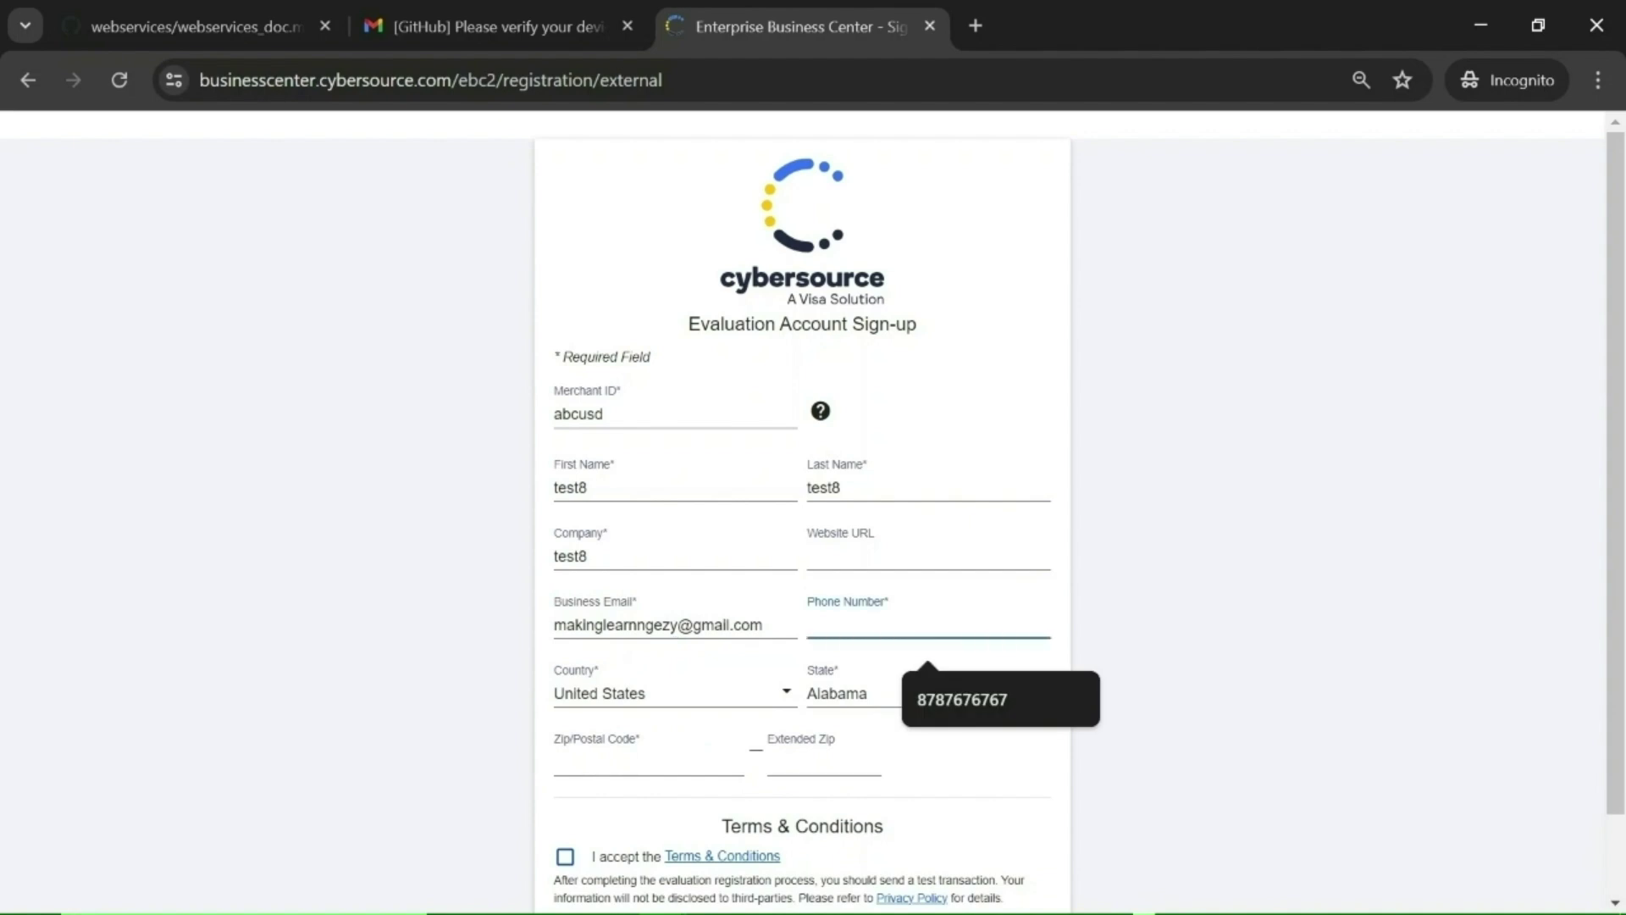
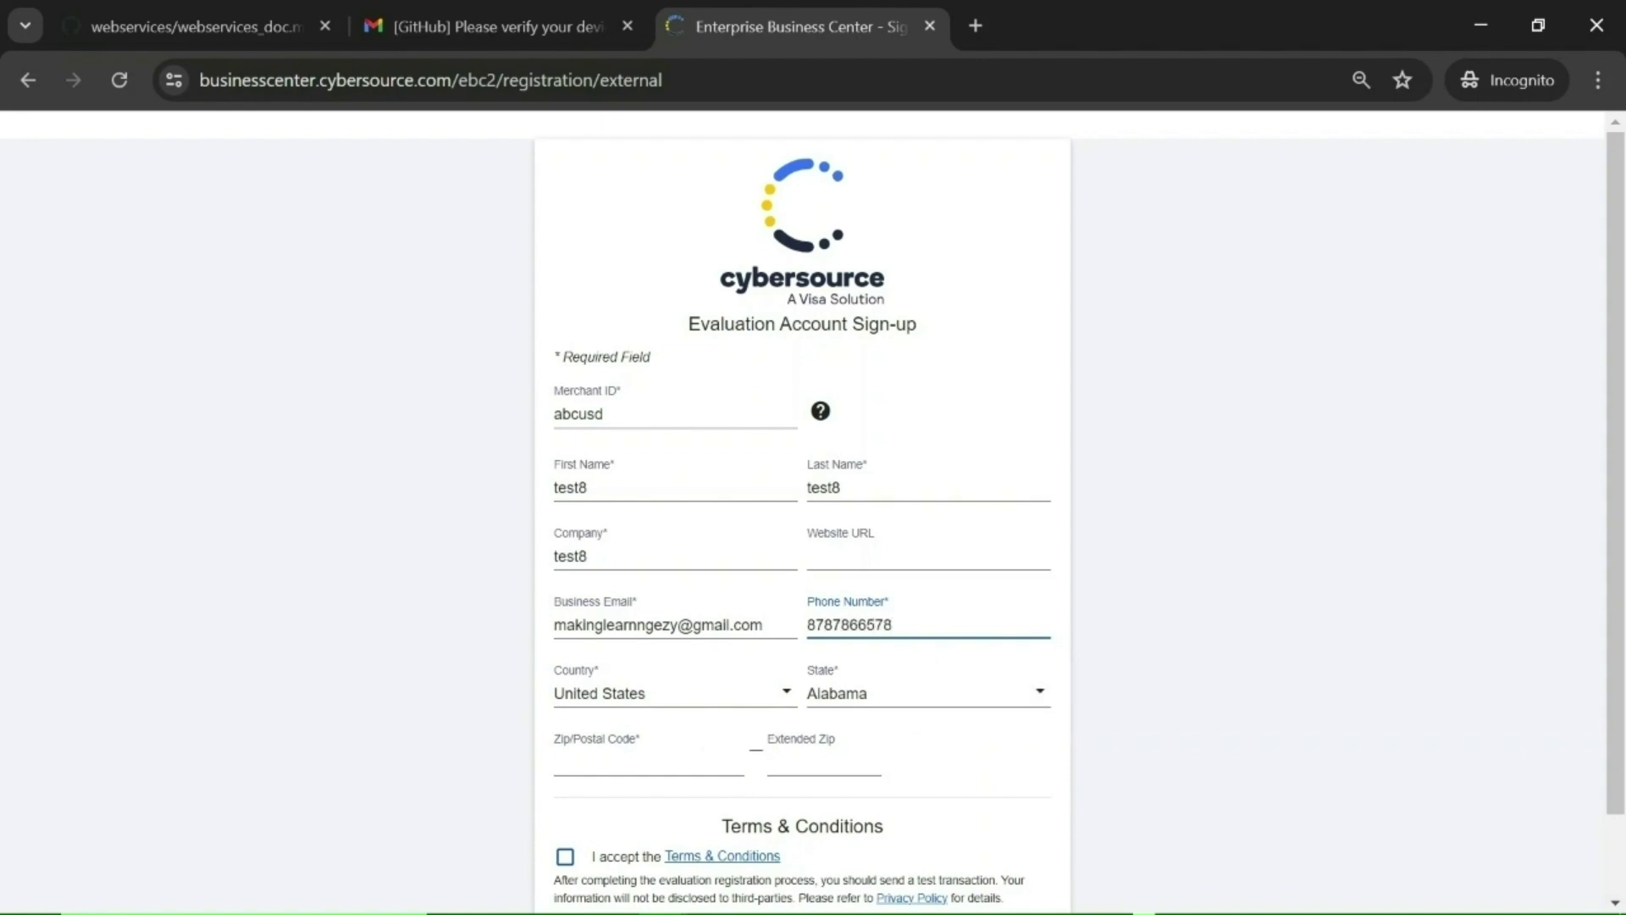
key(shift+Left)
key(shift+Left)
key(shift+Left)
key(shift+Left)
key(shift+Left)
- Set the country to India
click(345, 635)
click(718, 696)
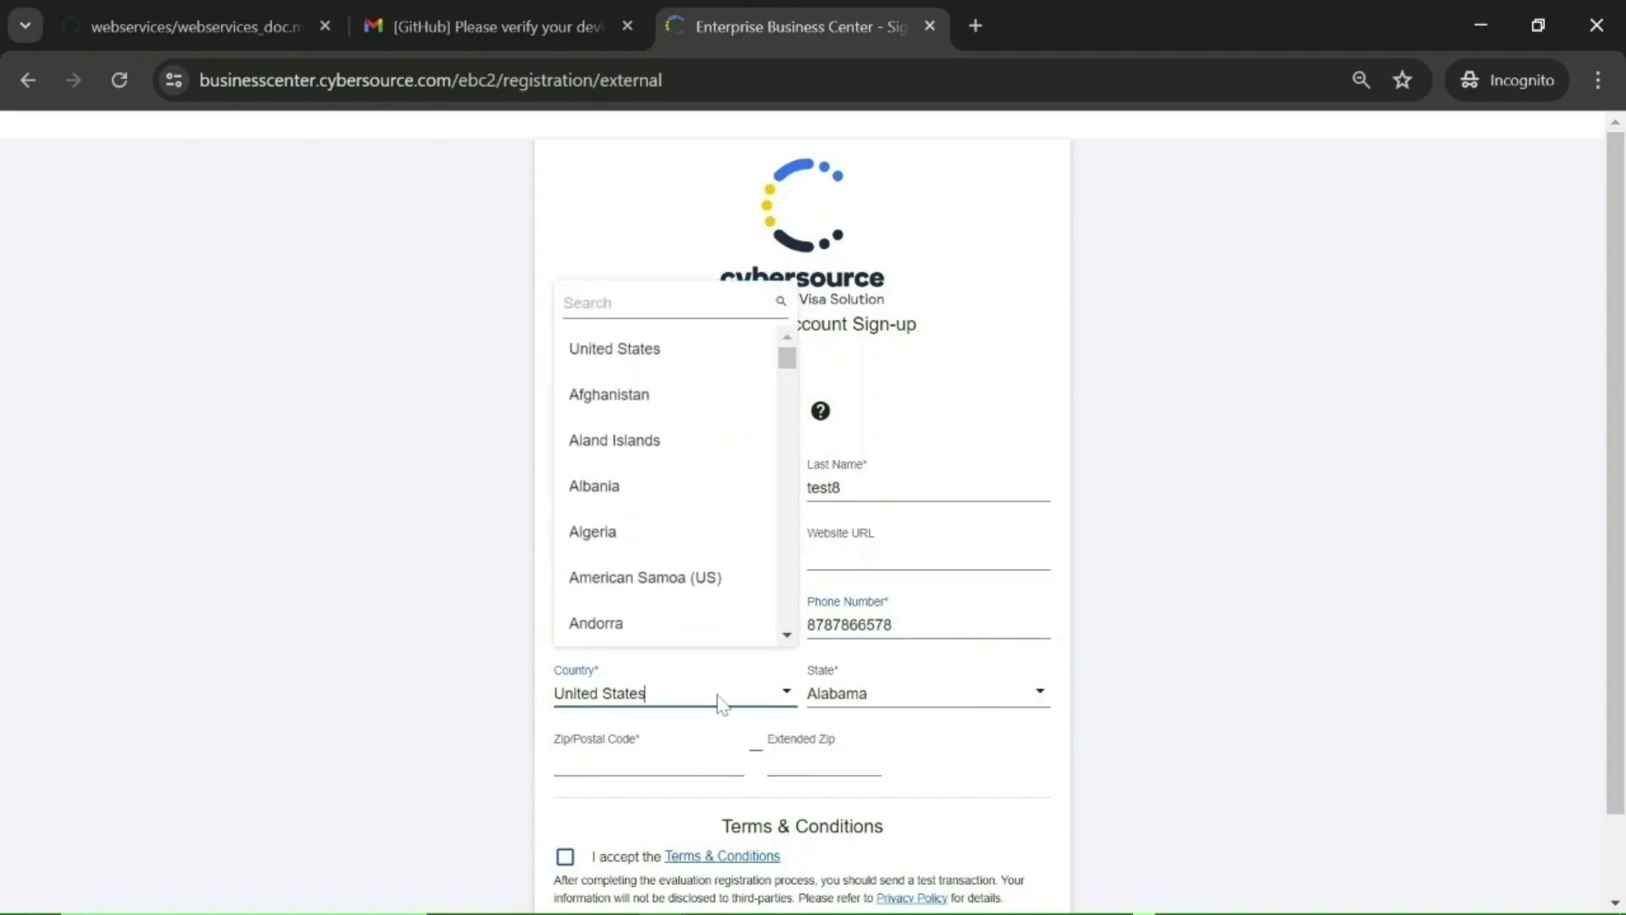
text(india)
click(581, 825)
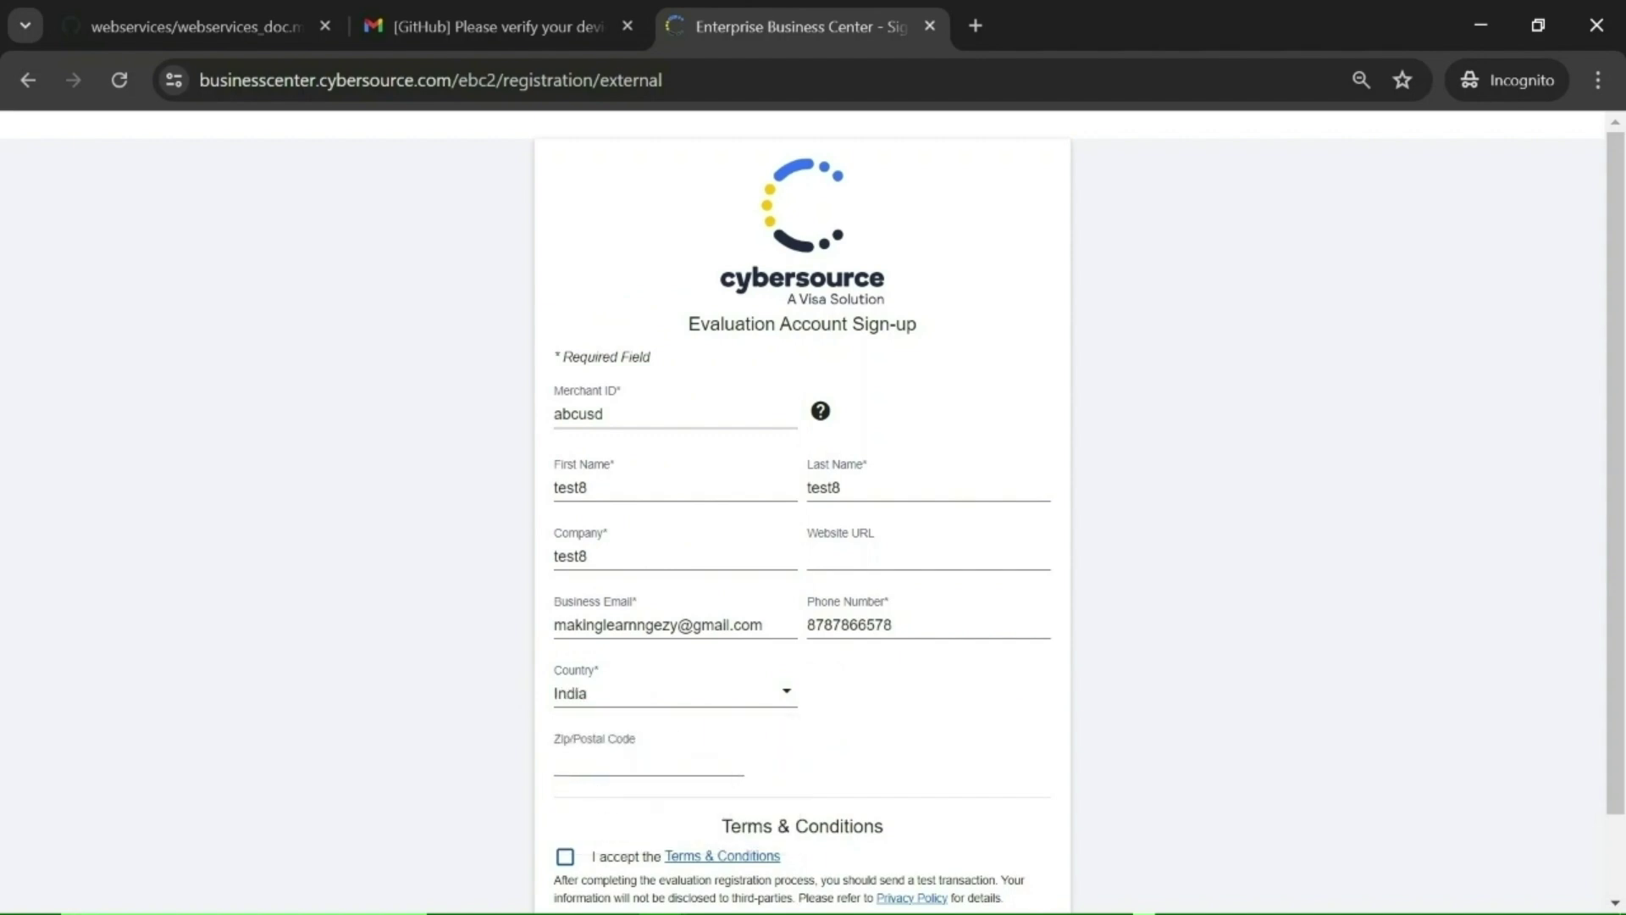
- Enter the zip/postal code and accept the Terms & Conditions
click(648, 762)
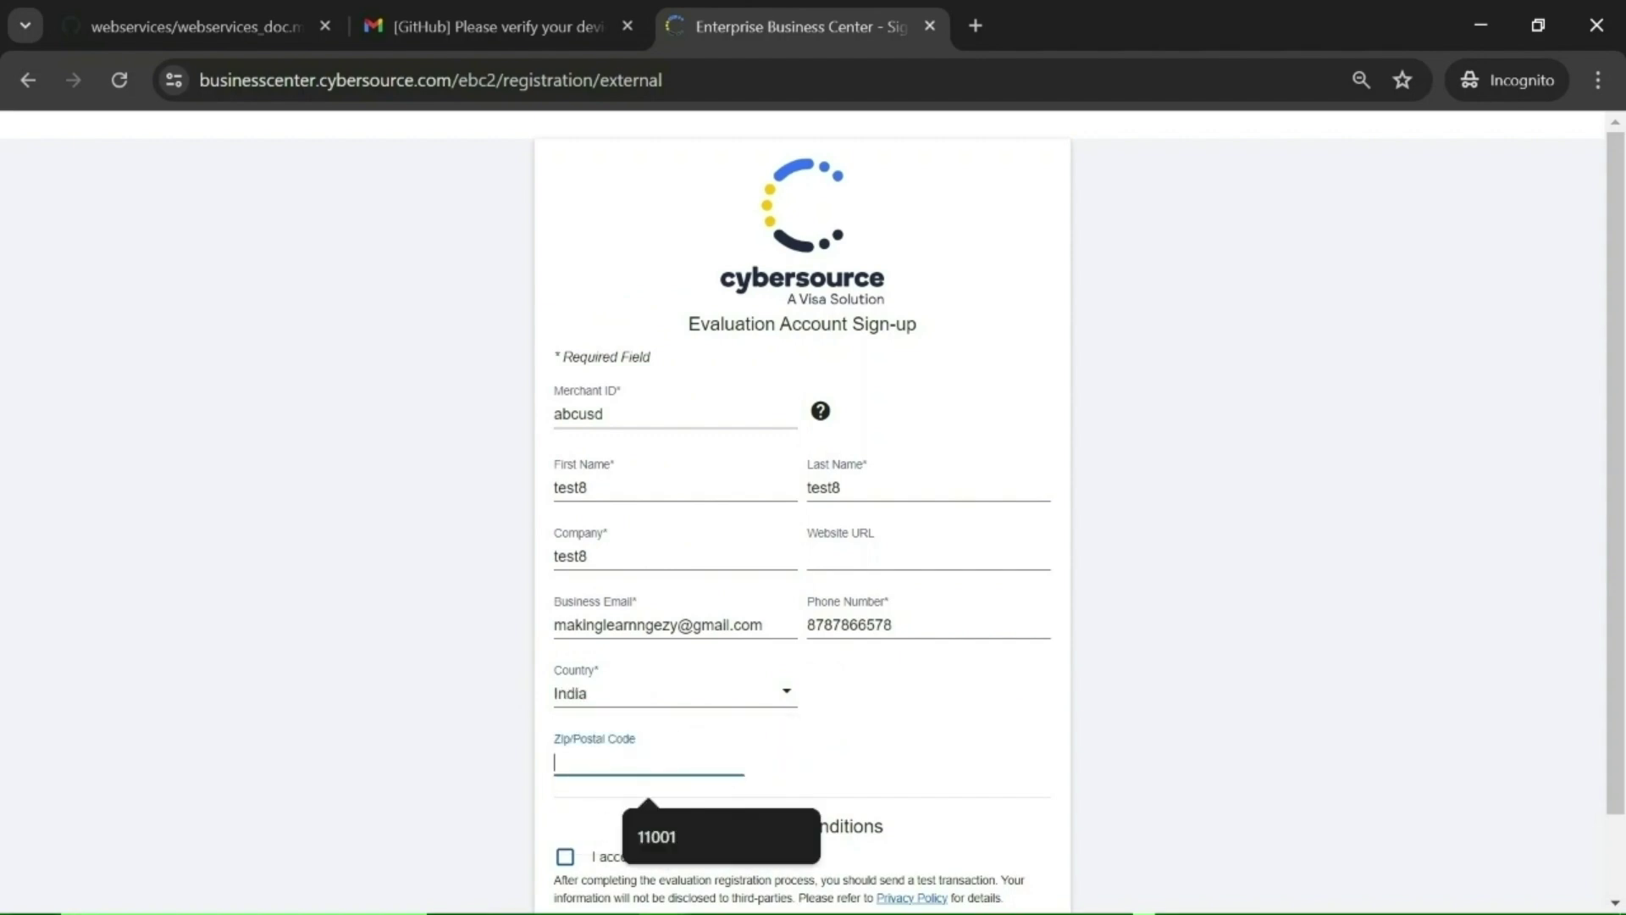
text(226001)
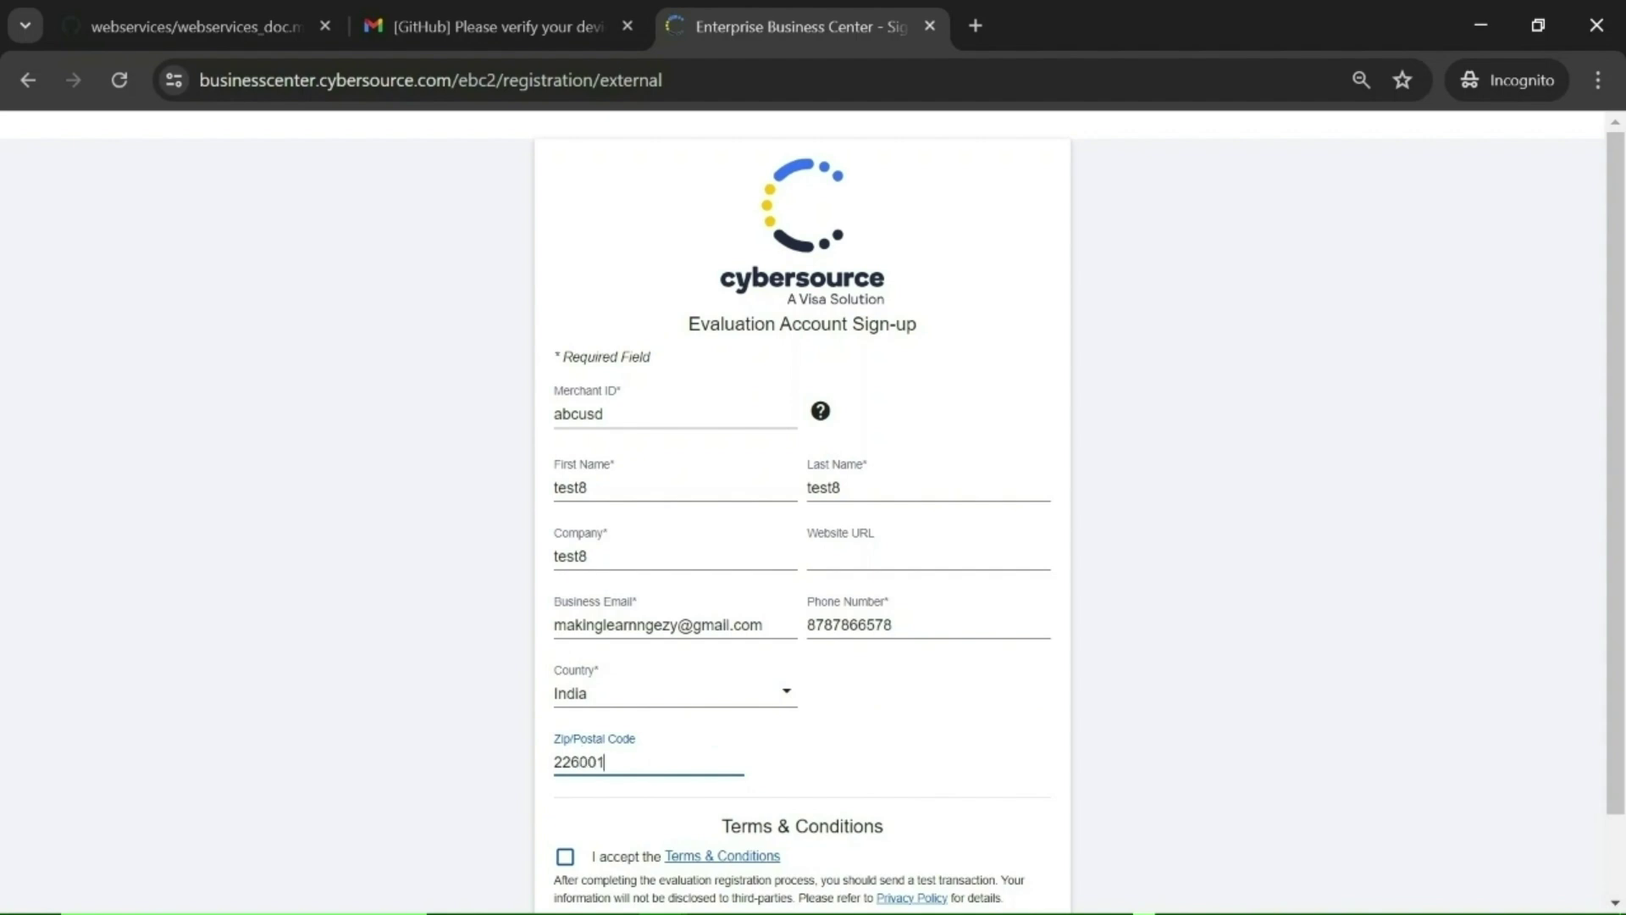
click(435, 647)
scroll(436, 646, down, 1)
scroll(592, 780, down, 1)
click(565, 763)
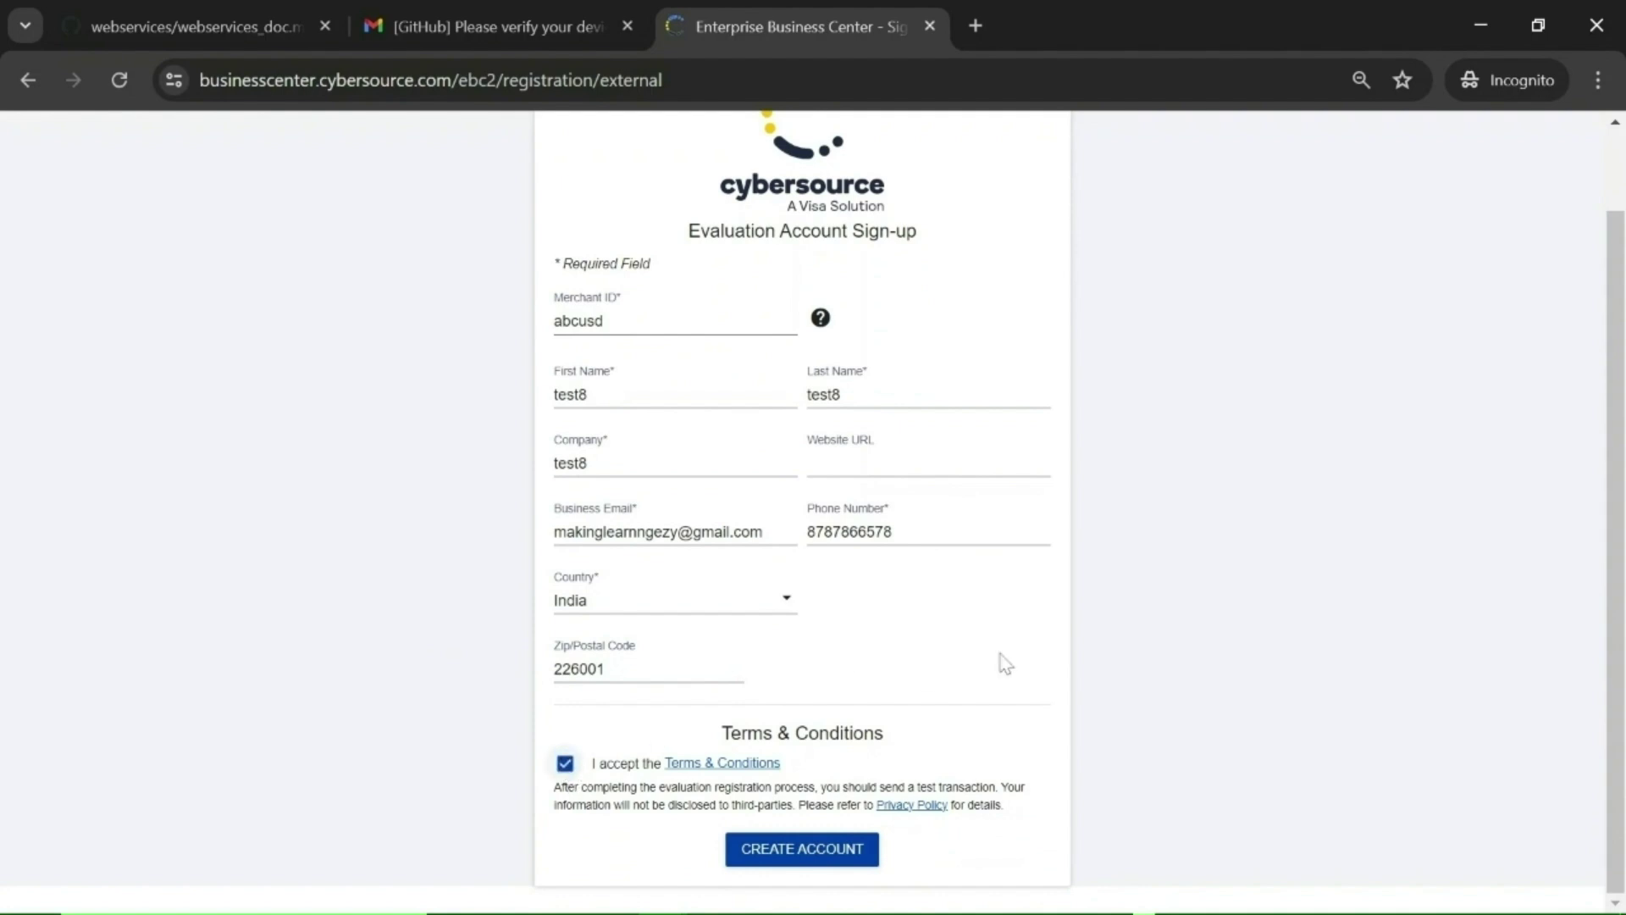
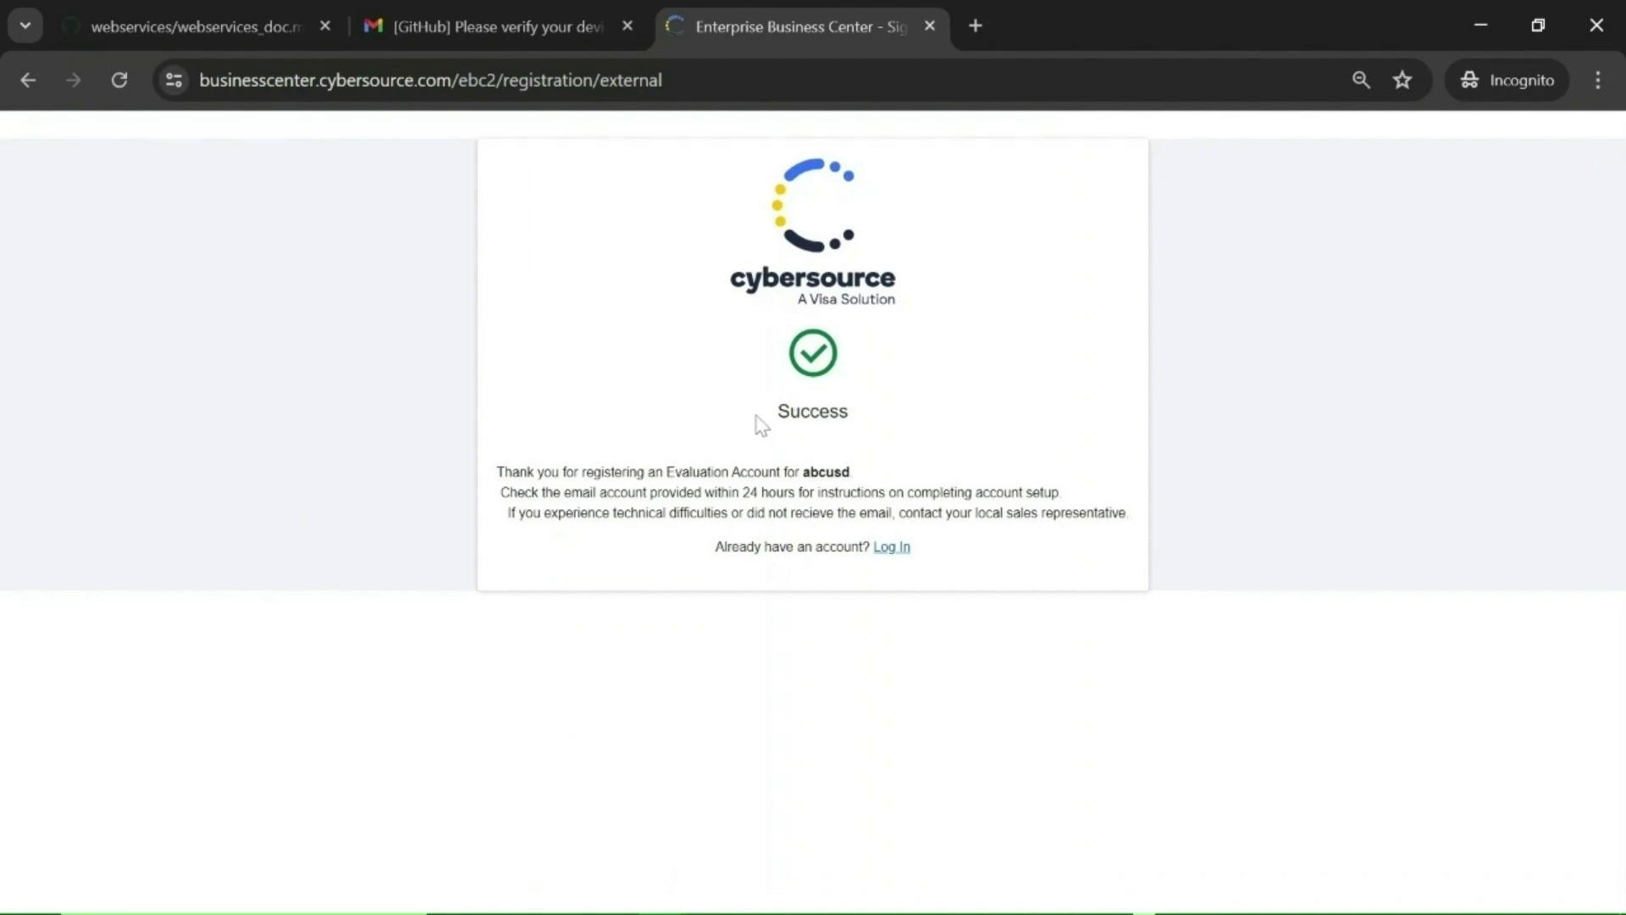
- Review the organization ID in the registration success message, then bring up the Gmail inbox
drag(802, 472, 841, 472)
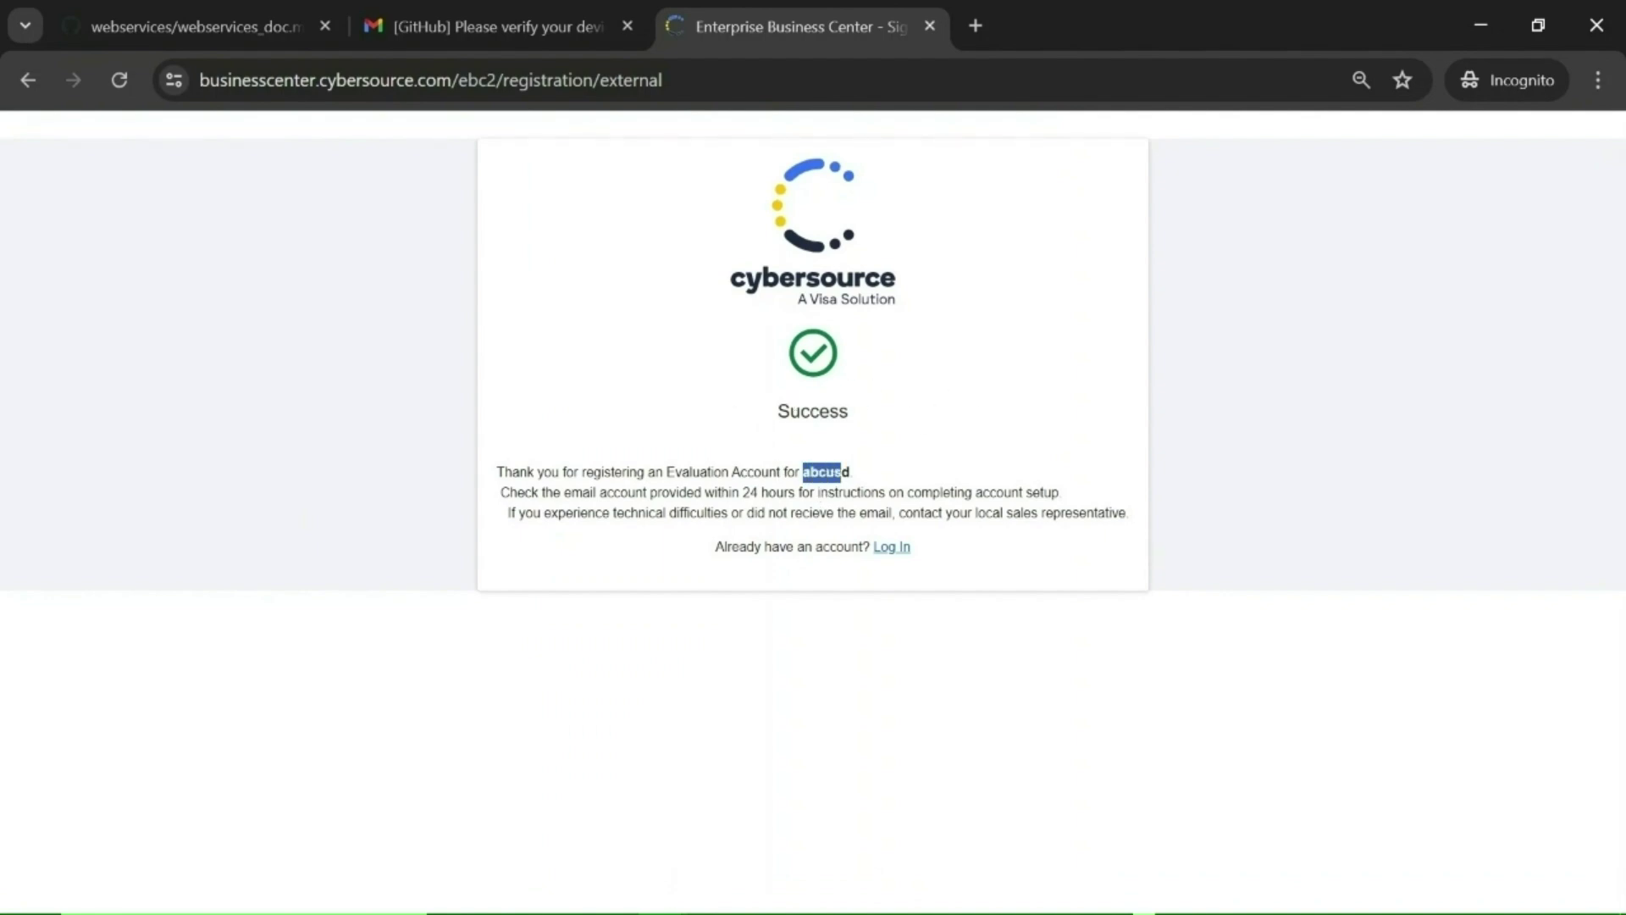
click(947, 433)
key(ctrl+shift+Tab)
click(135, 315)
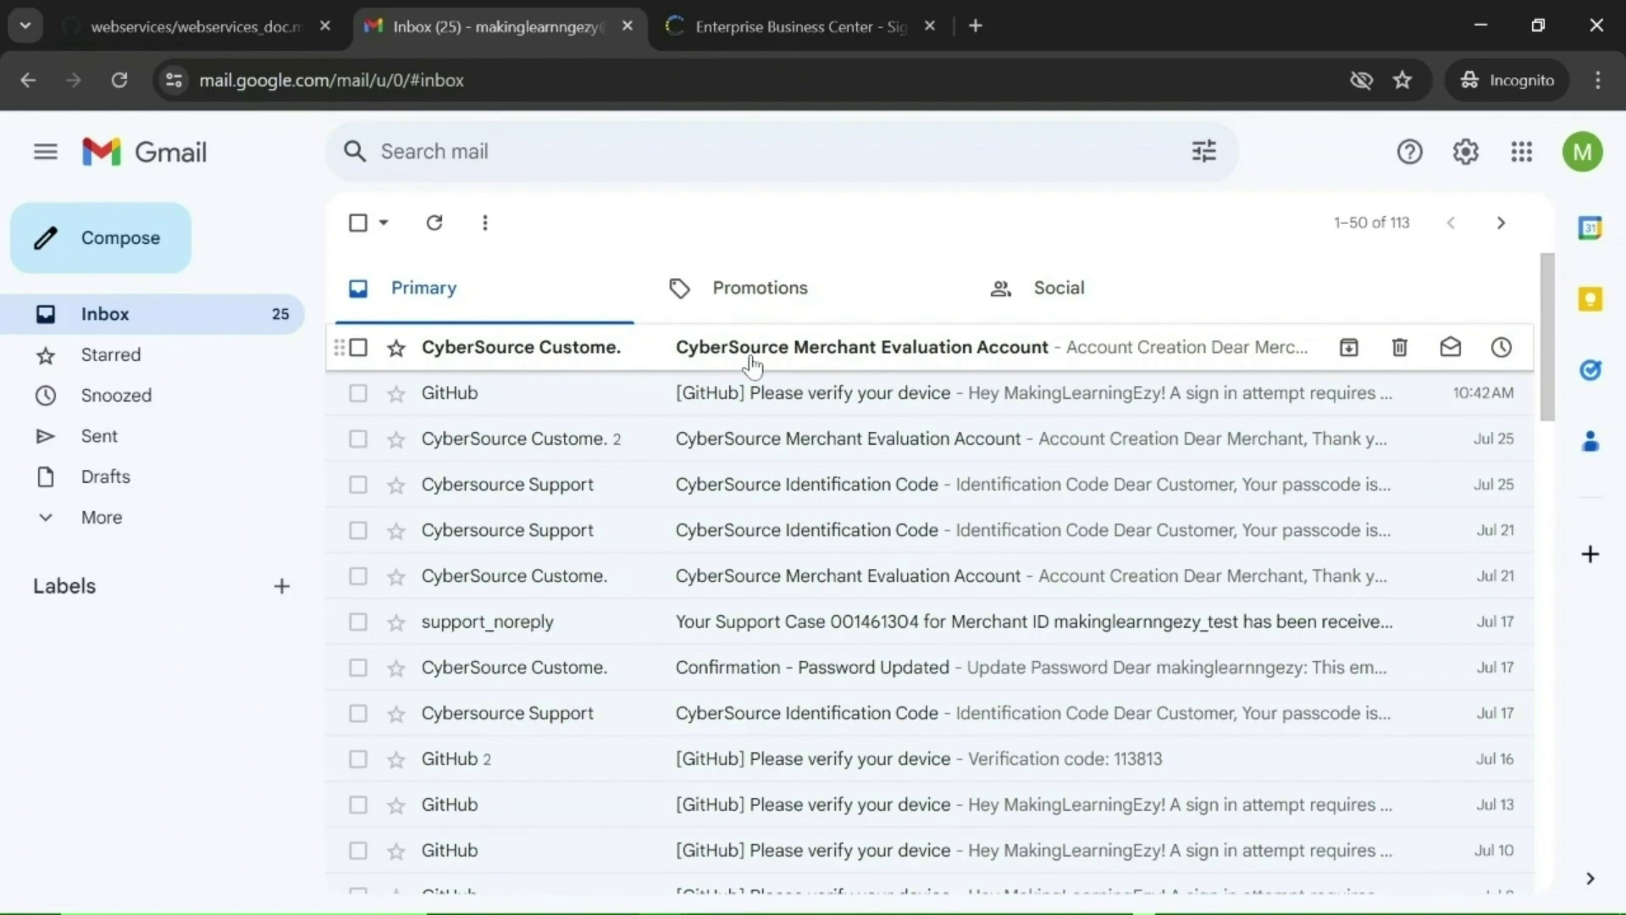
- Open the 'CyberSource Merchant Evaluation Account' email in Gmail
drag(751, 364, 743, 356)
click(743, 356)
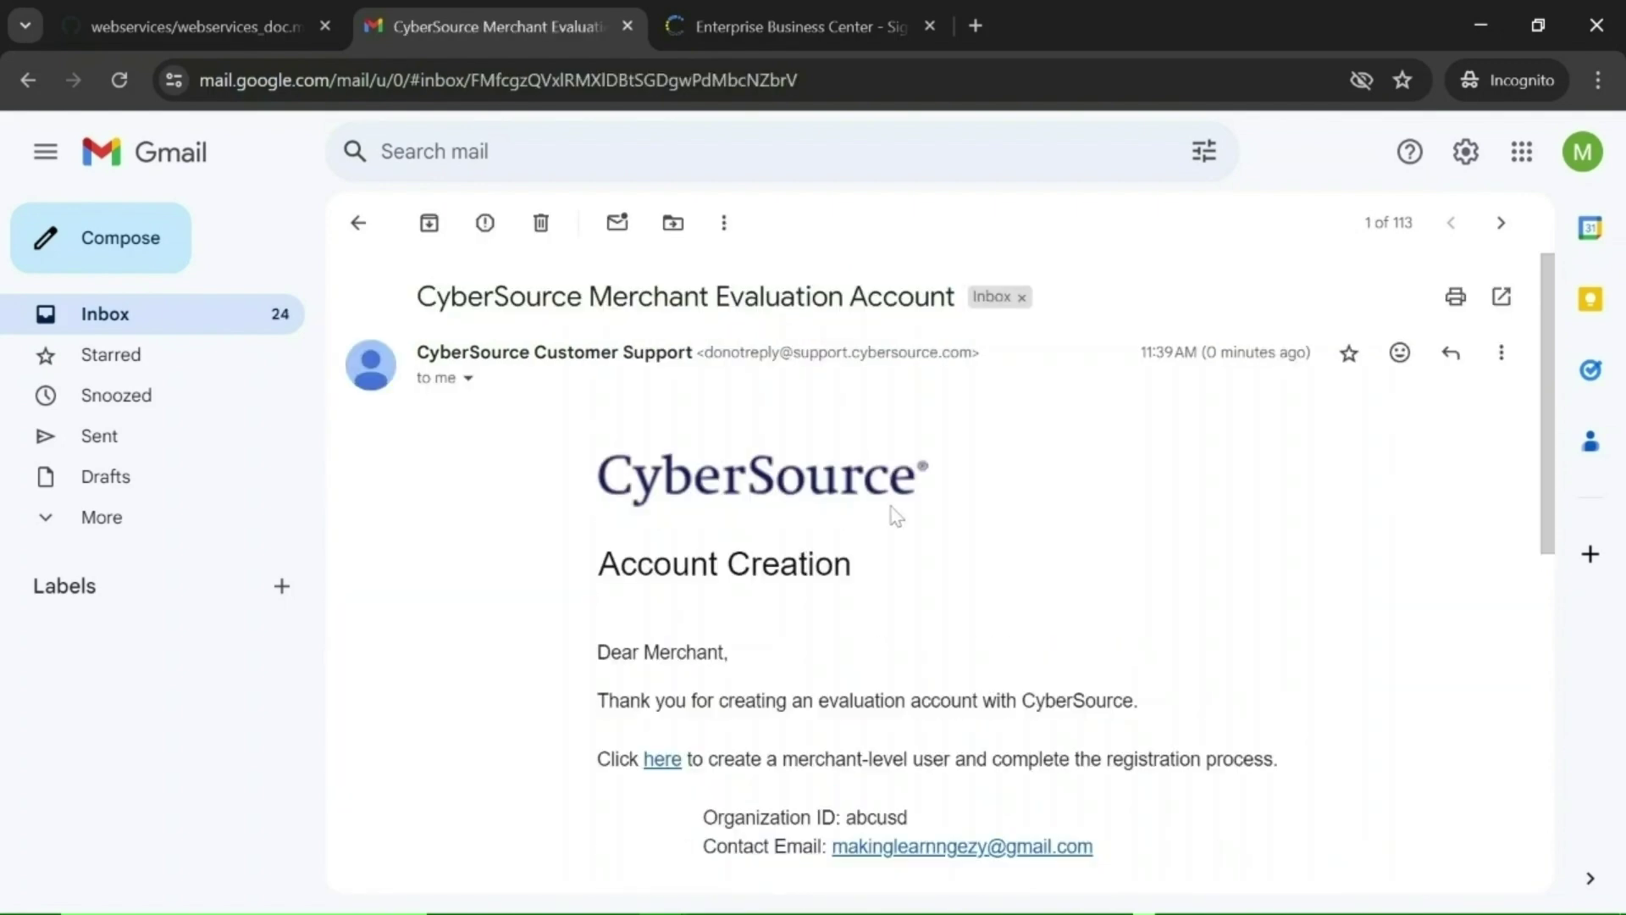
scroll(895, 516, down, 3)
scroll(854, 508, up, 2)
scroll(892, 533, down, 2)
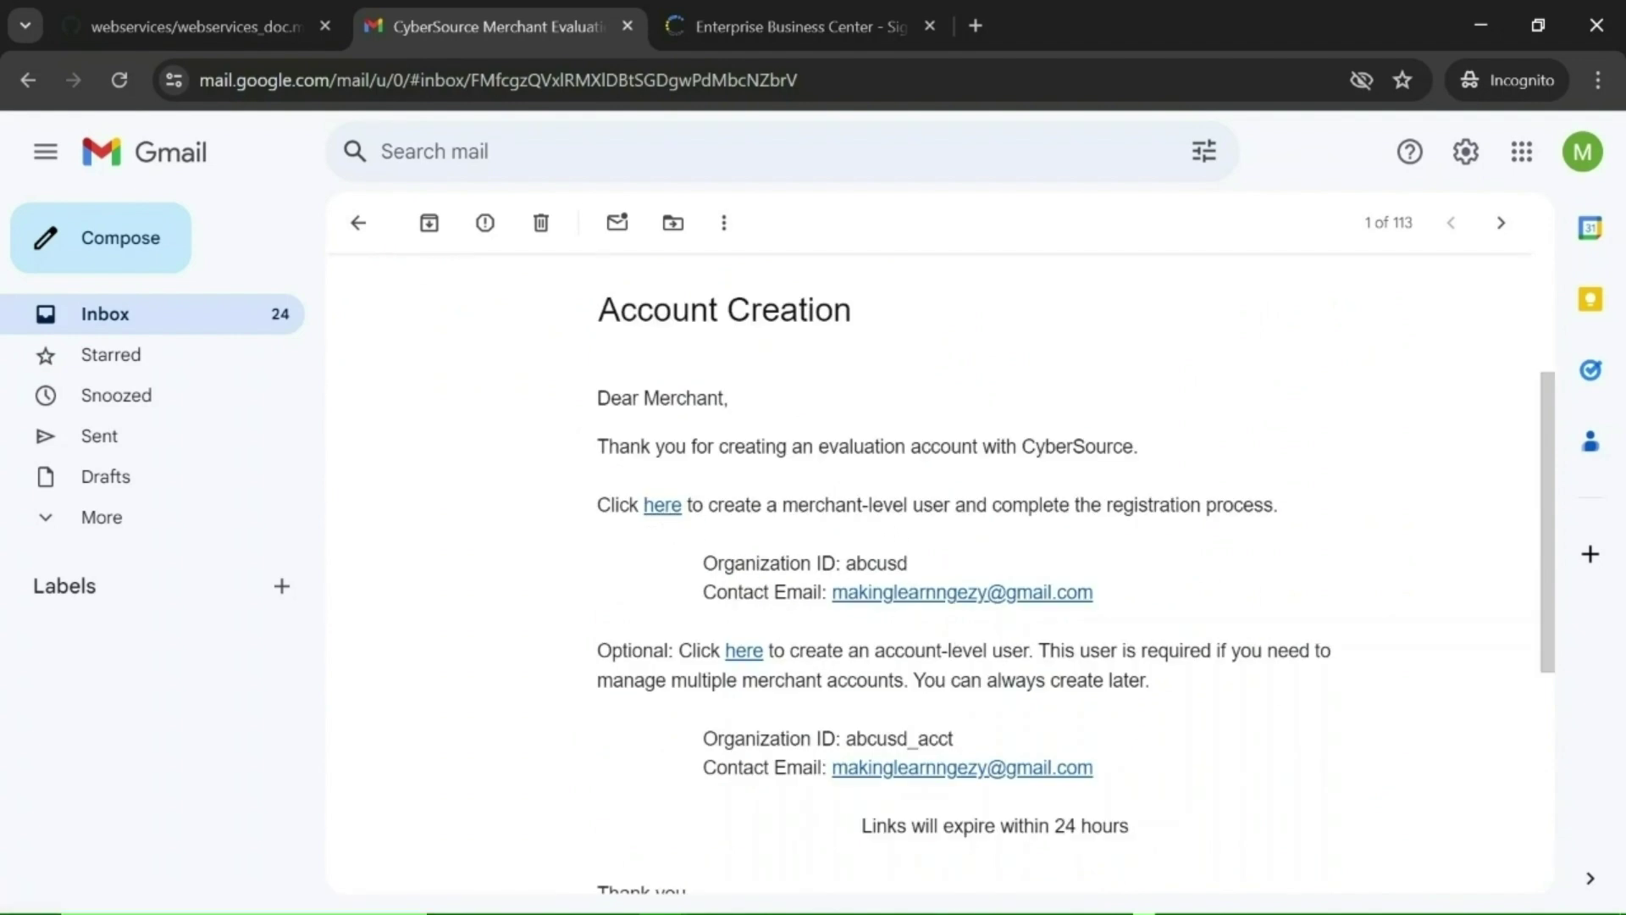
- Review the merchant-level user note and organization ID, then follow the sign-up link to the new tab
drag(782, 506, 949, 505)
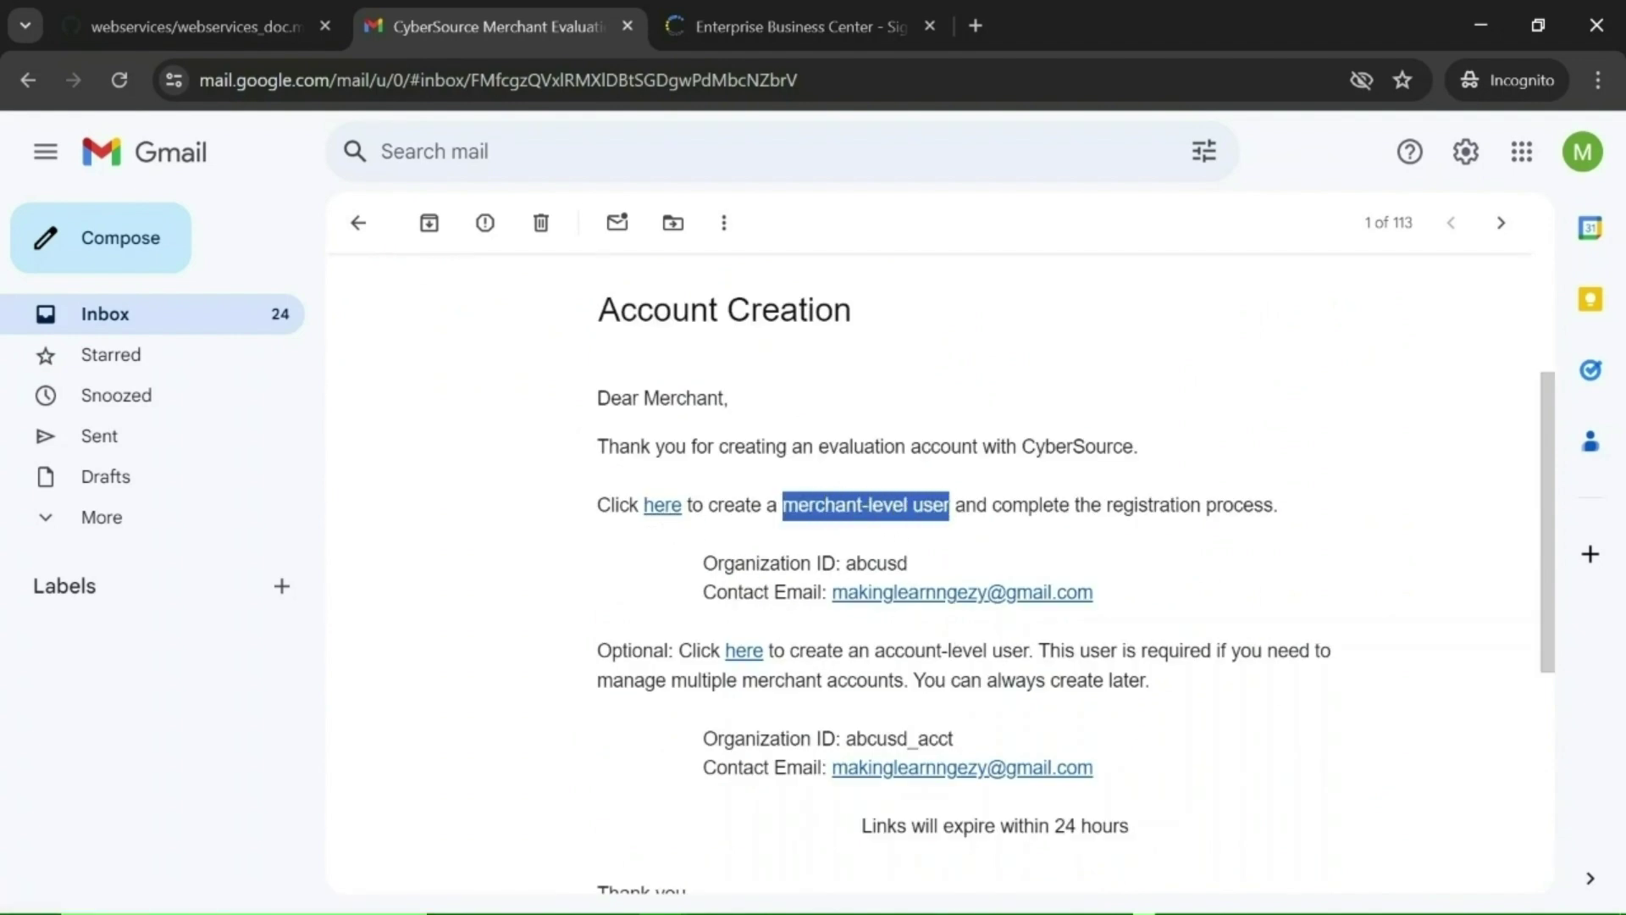
click(926, 538)
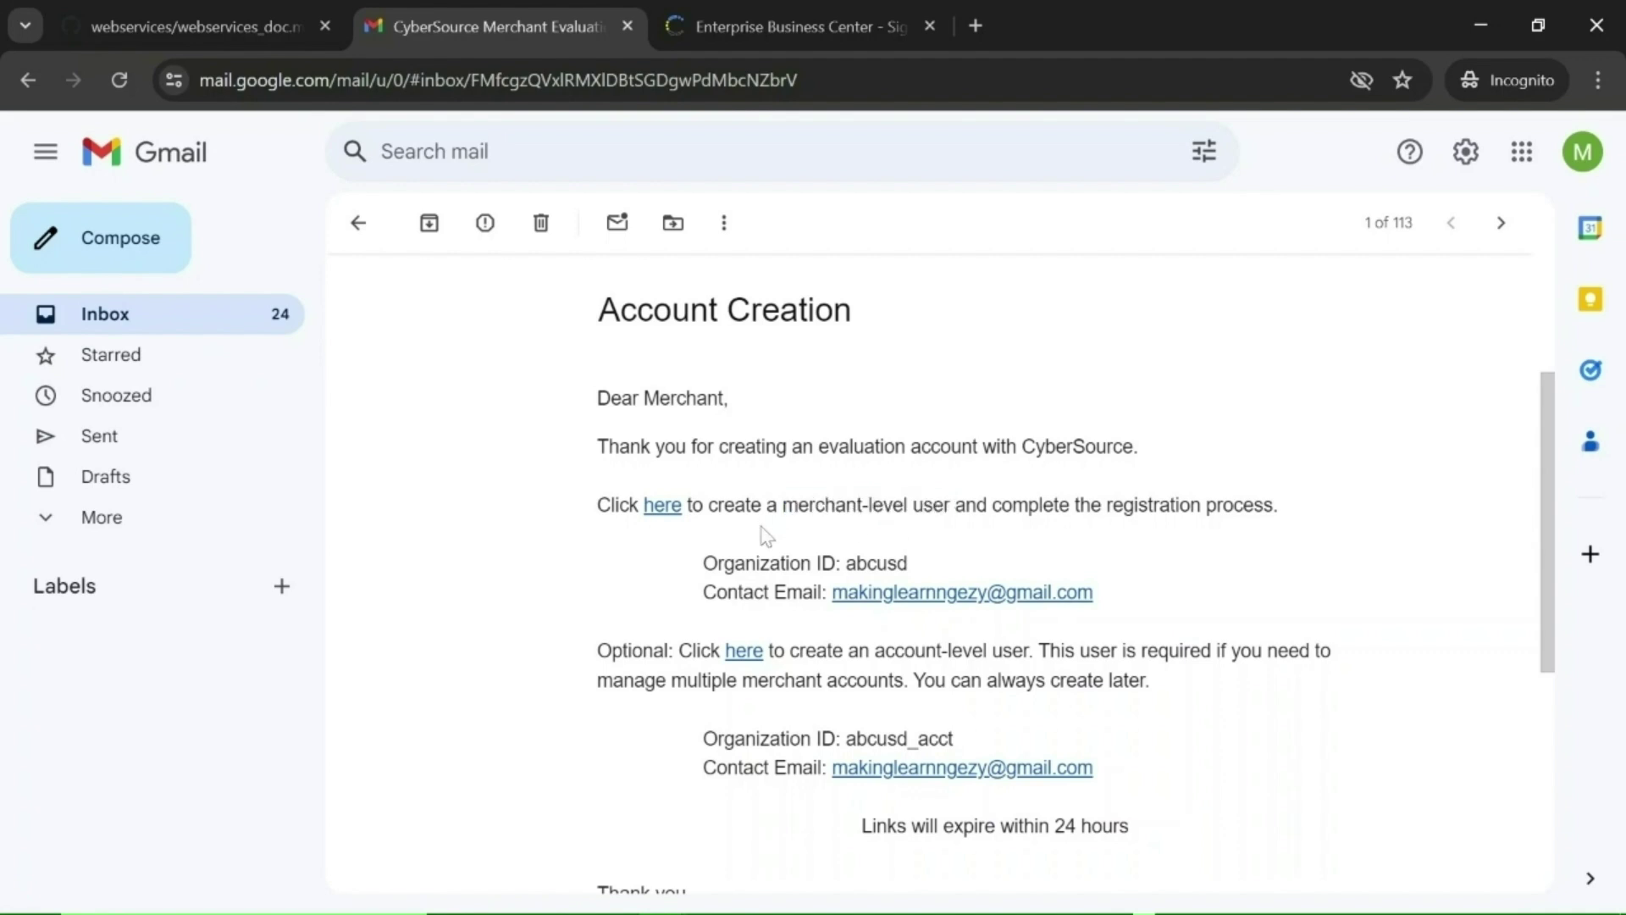
drag(703, 563, 955, 563)
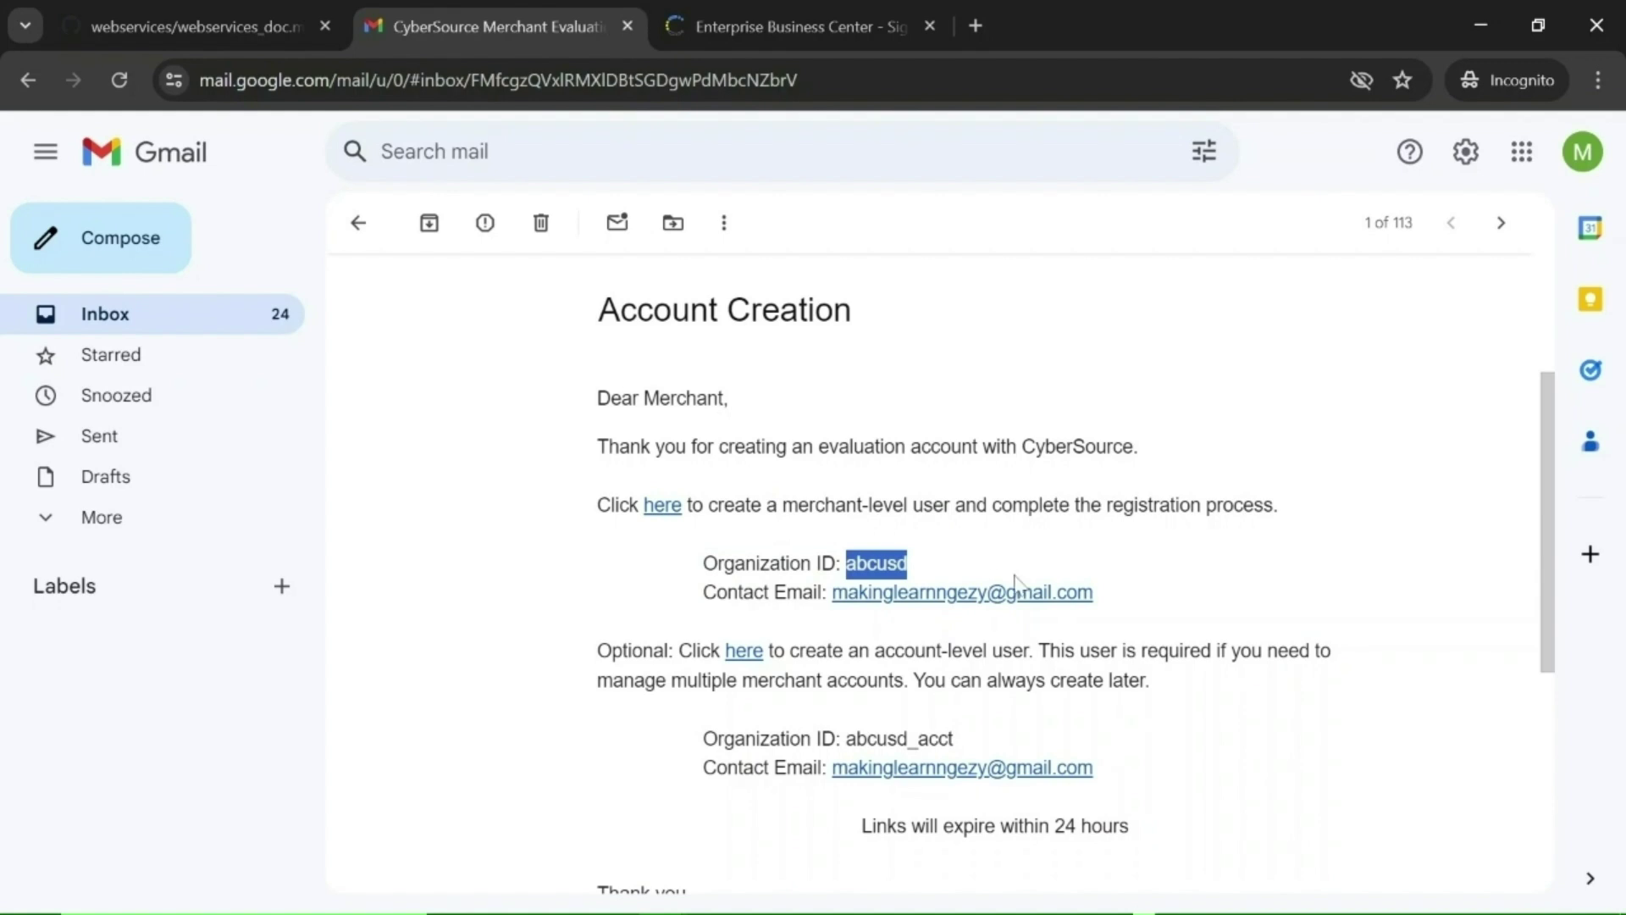
click(1064, 539)
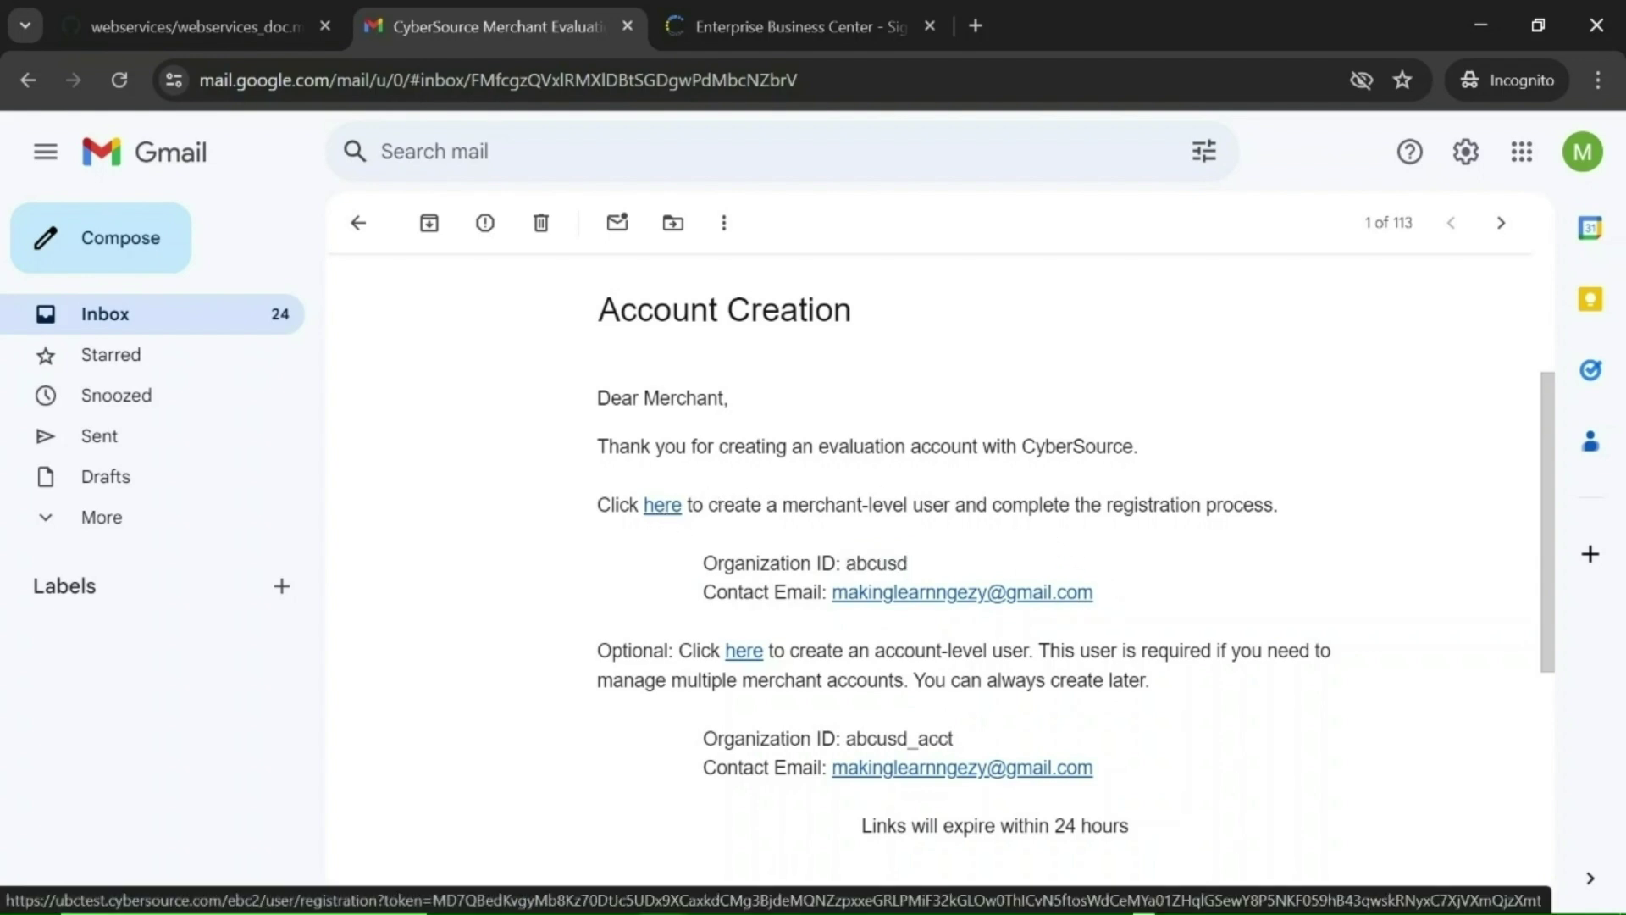
drag(777, 505, 949, 506)
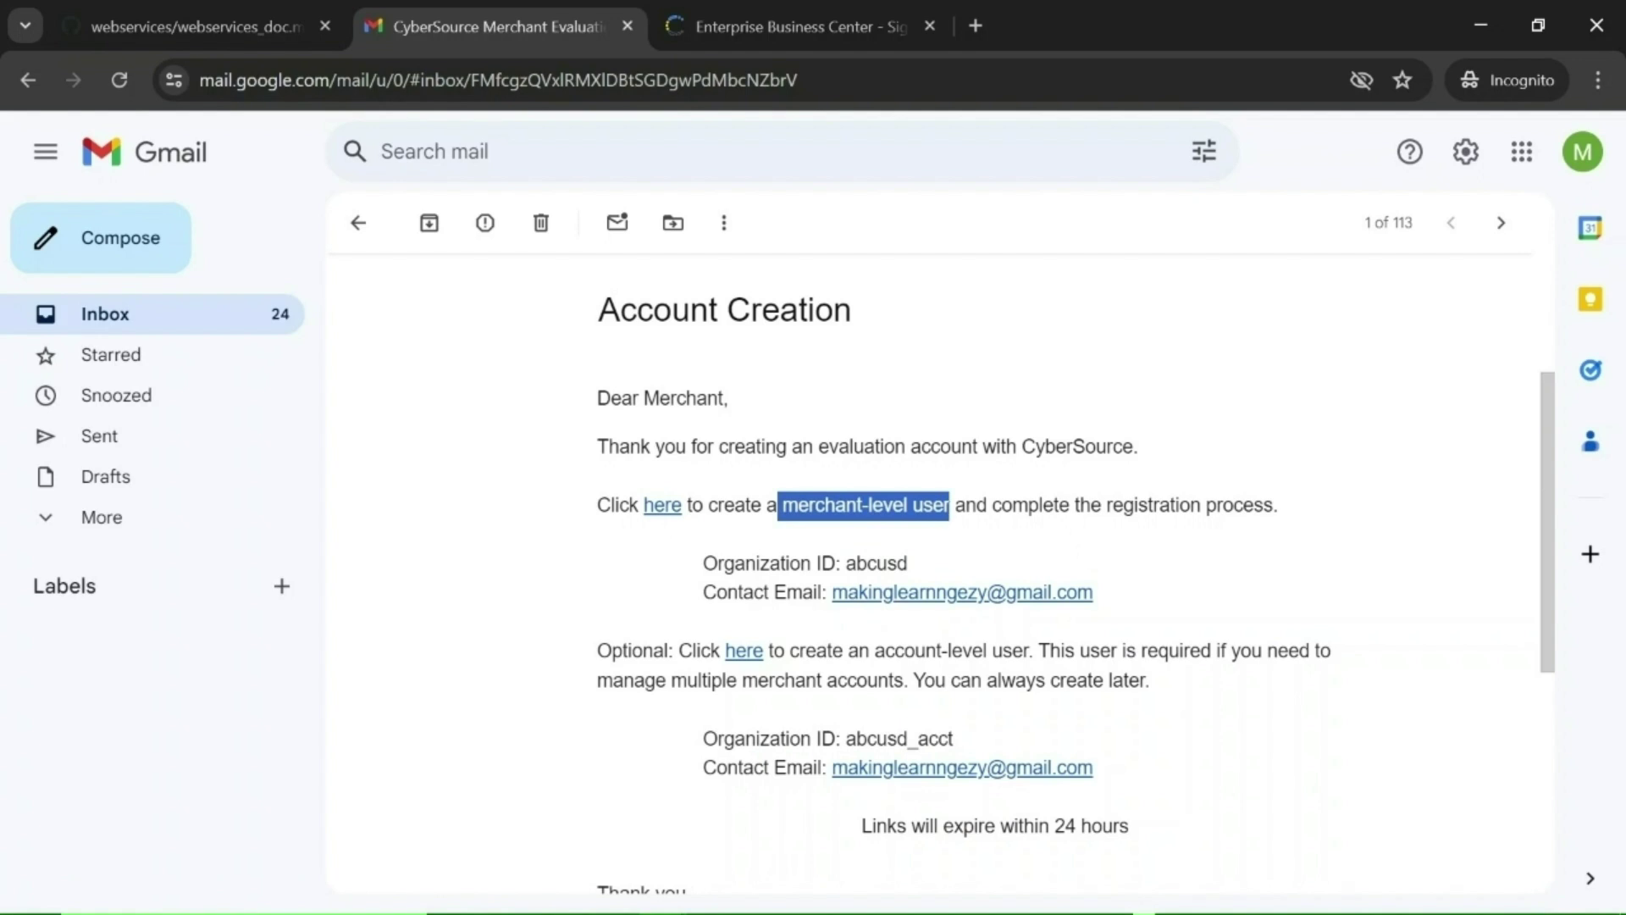
ctrl+click(663, 507)
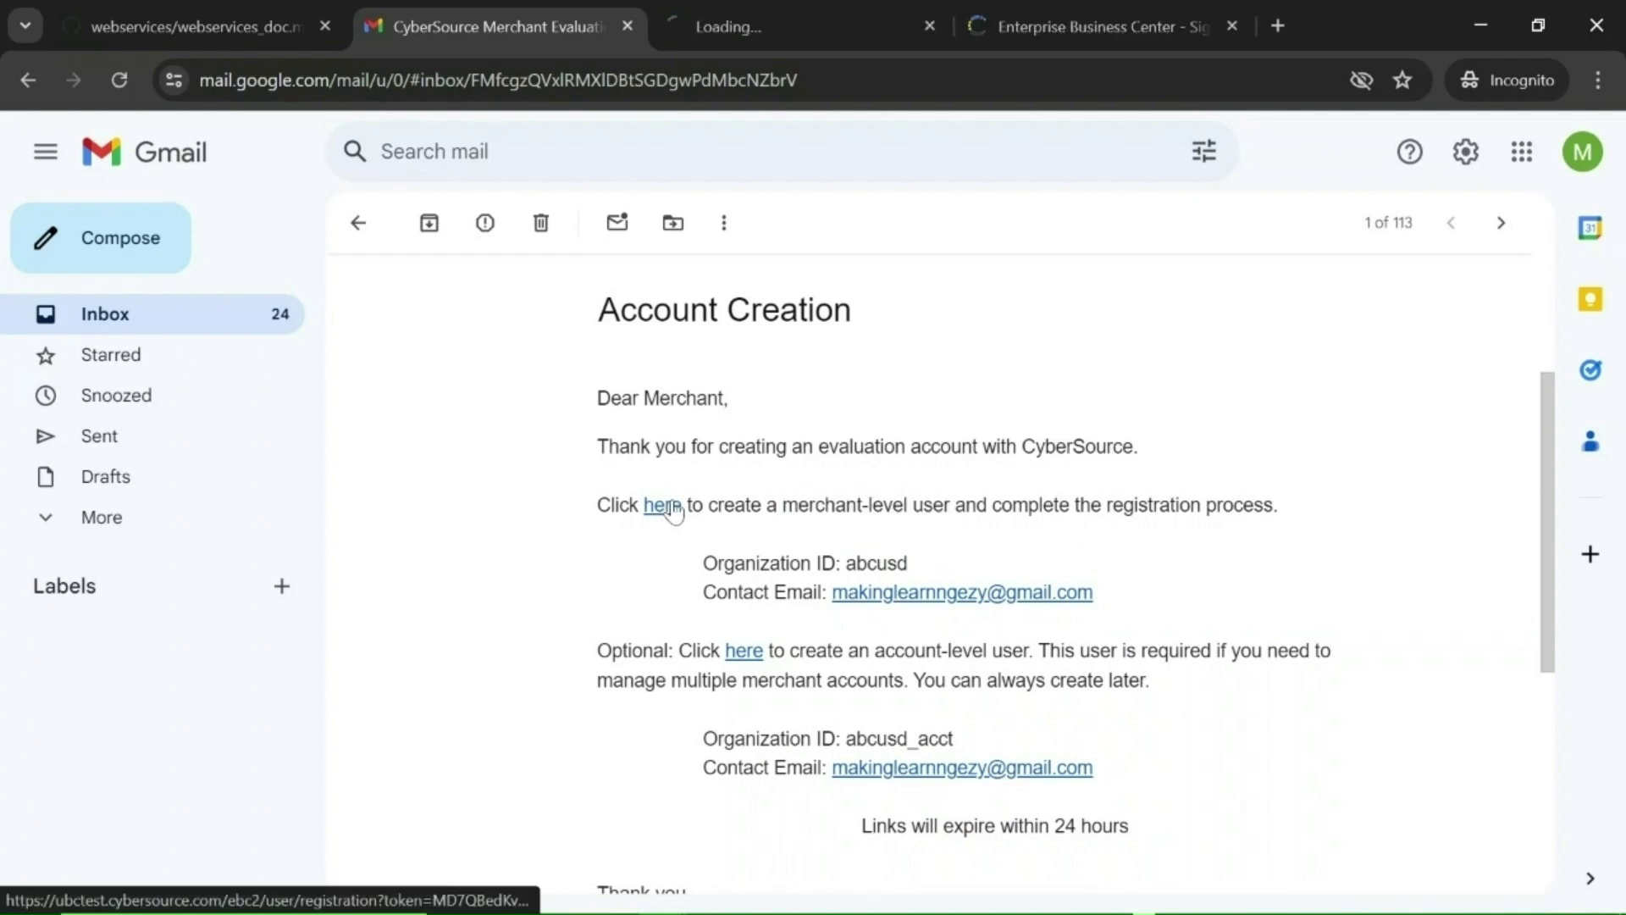
click(766, 3)
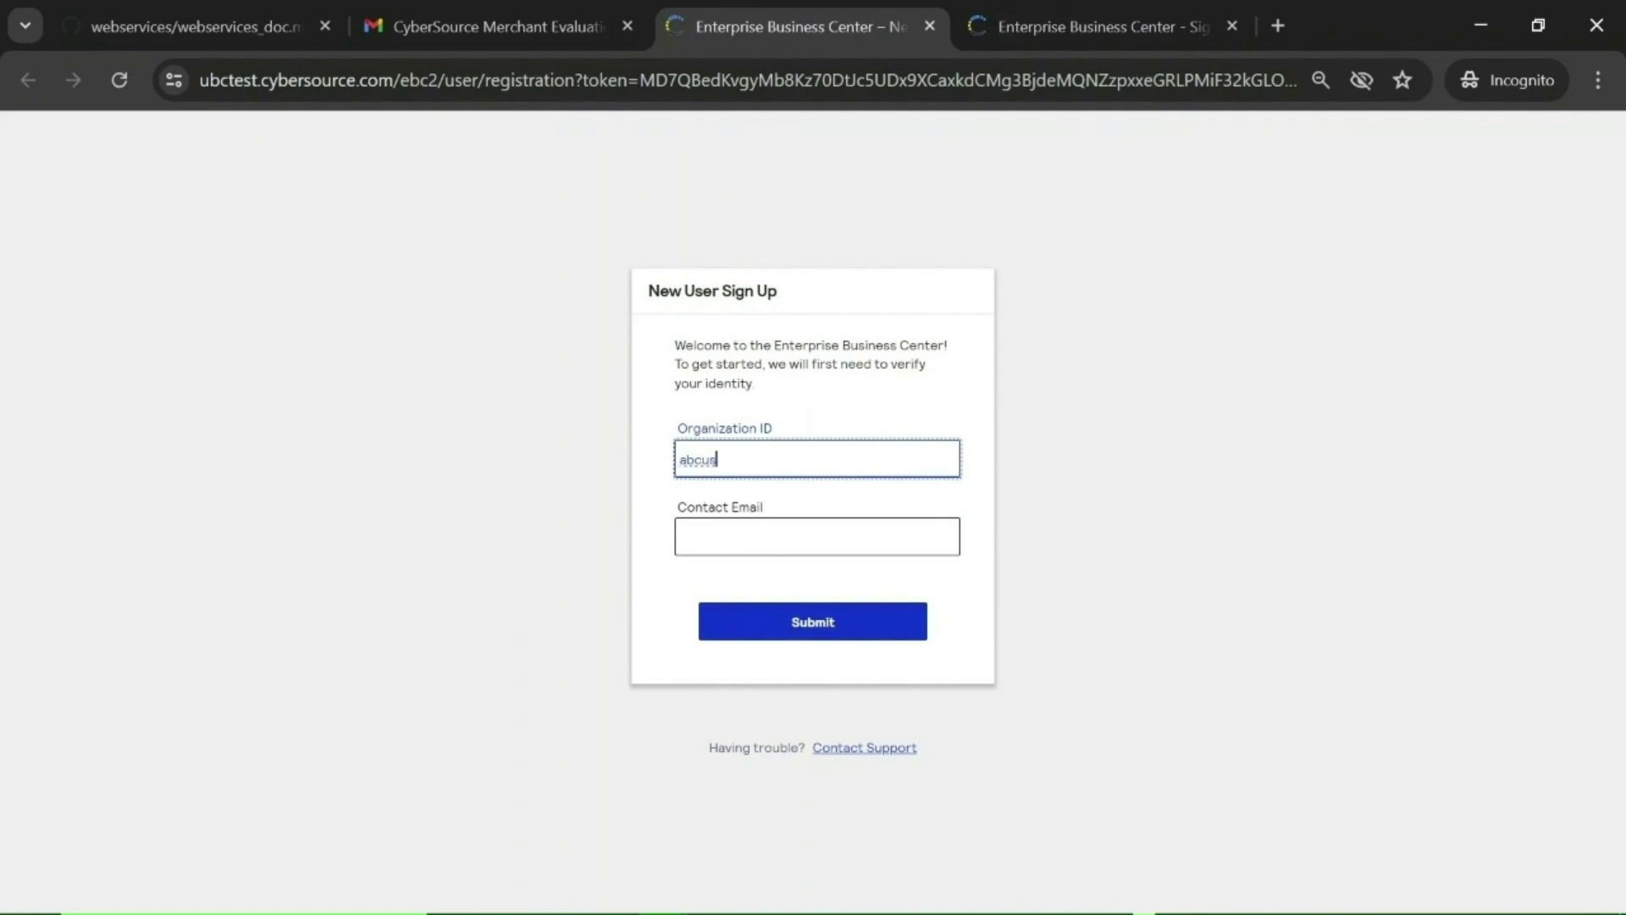
- Copy the organization ID from the email into the sign-up form, add the contact e-mail, and submit
click(557, 10)
double_click(877, 563)
key(ctrl+c)
click(776, 10)
drag(725, 459, 664, 464)
key(ctrl+v)
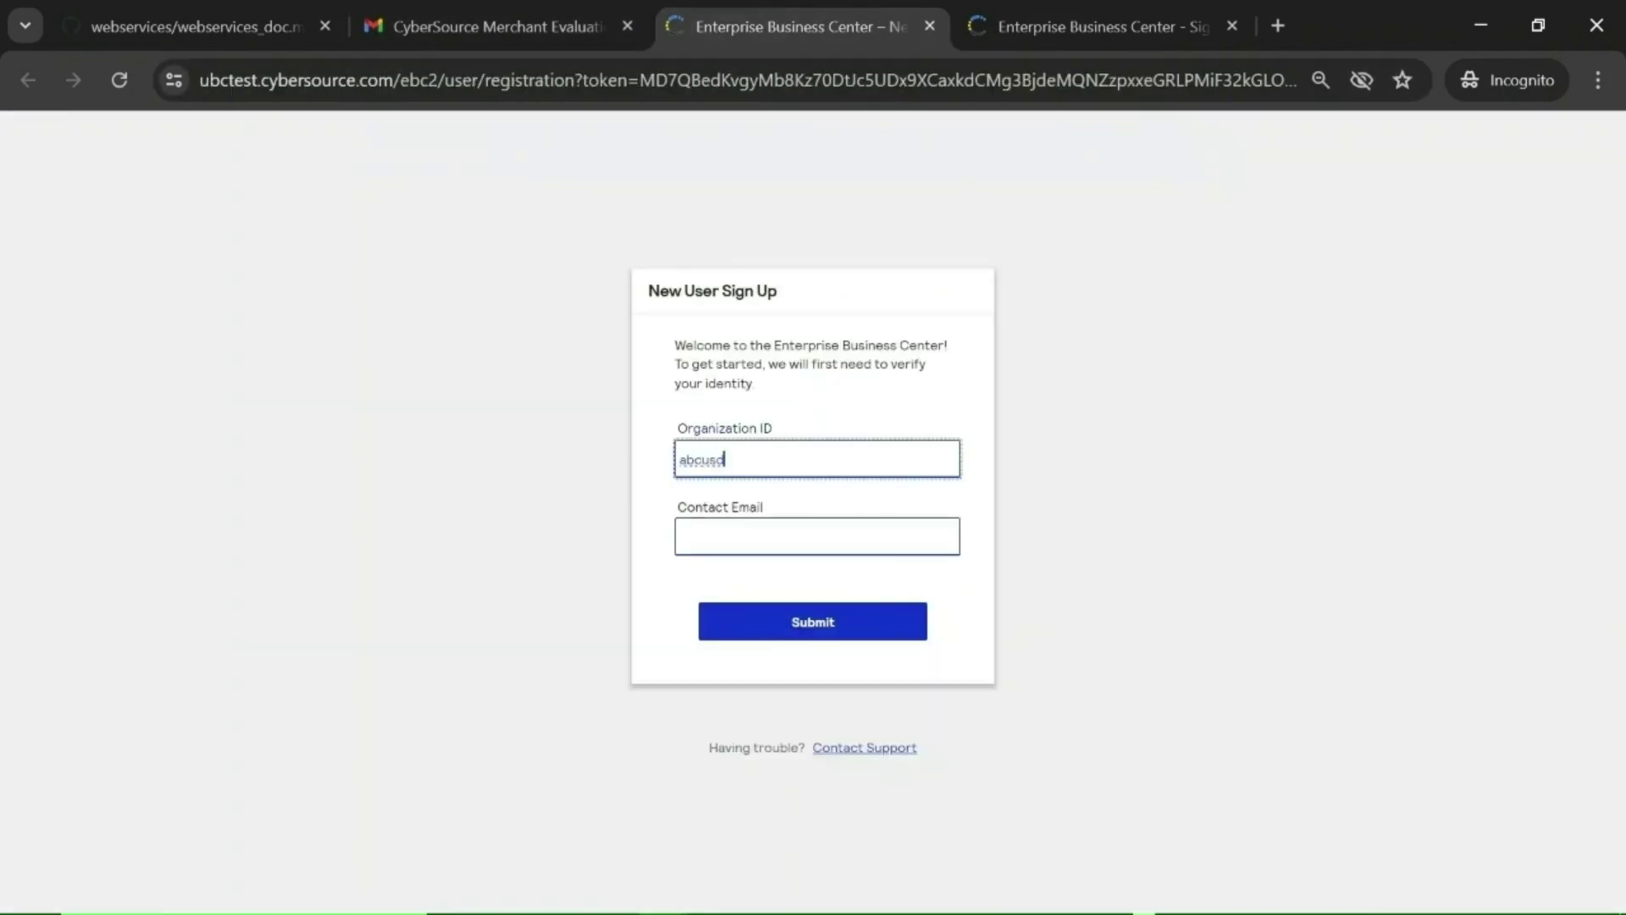
key(Return)
key(ctrl+v)
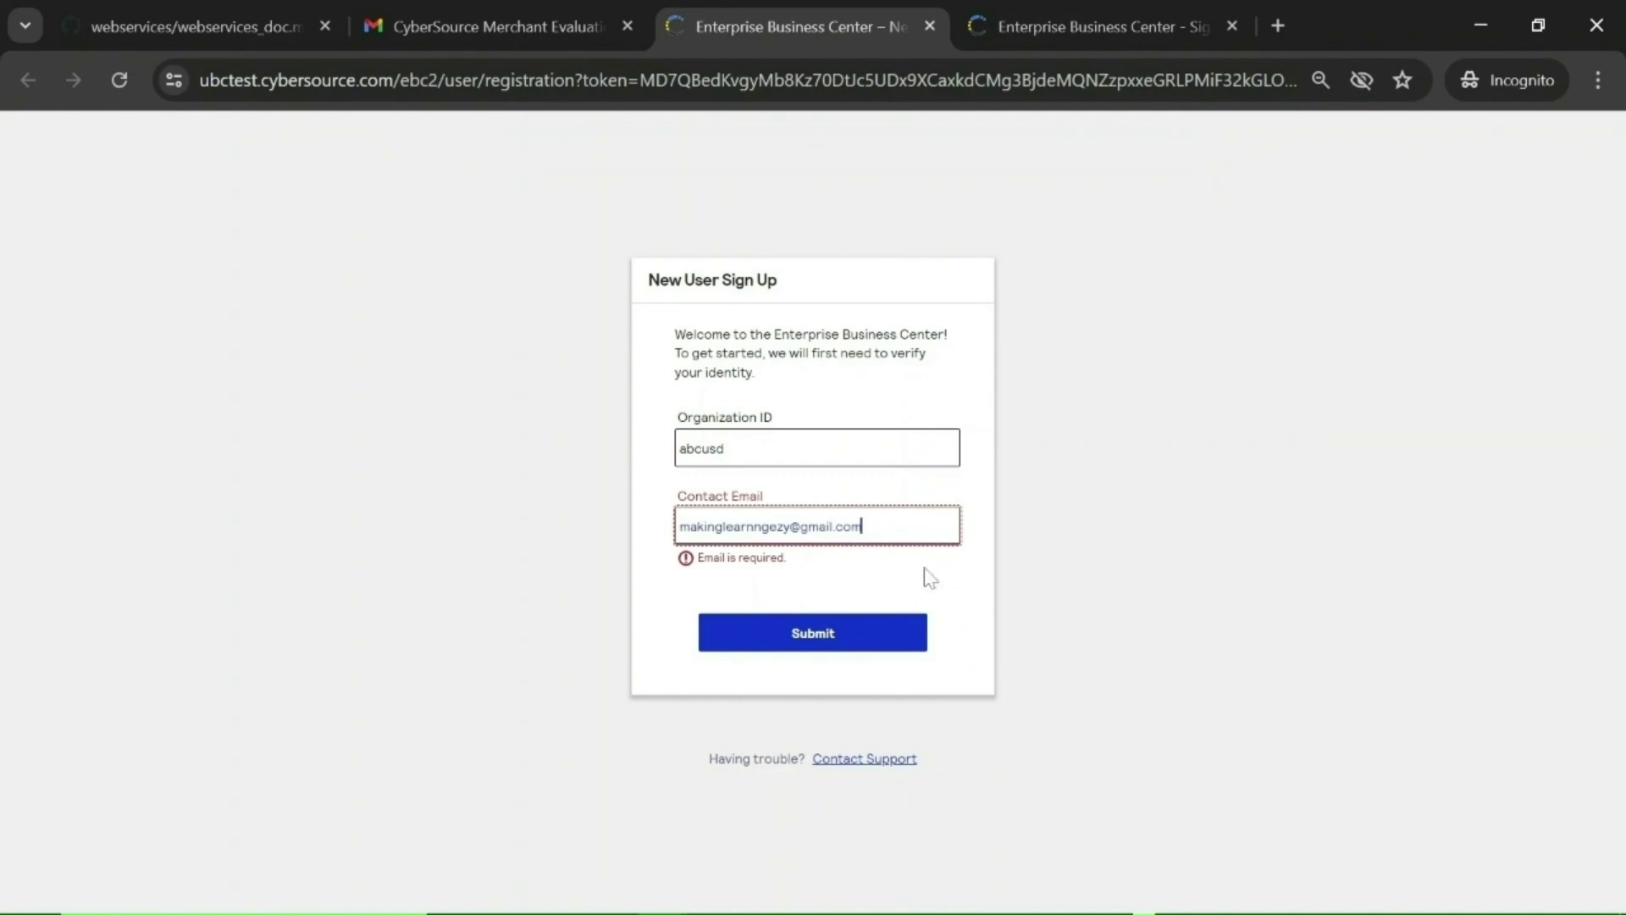
click(813, 626)
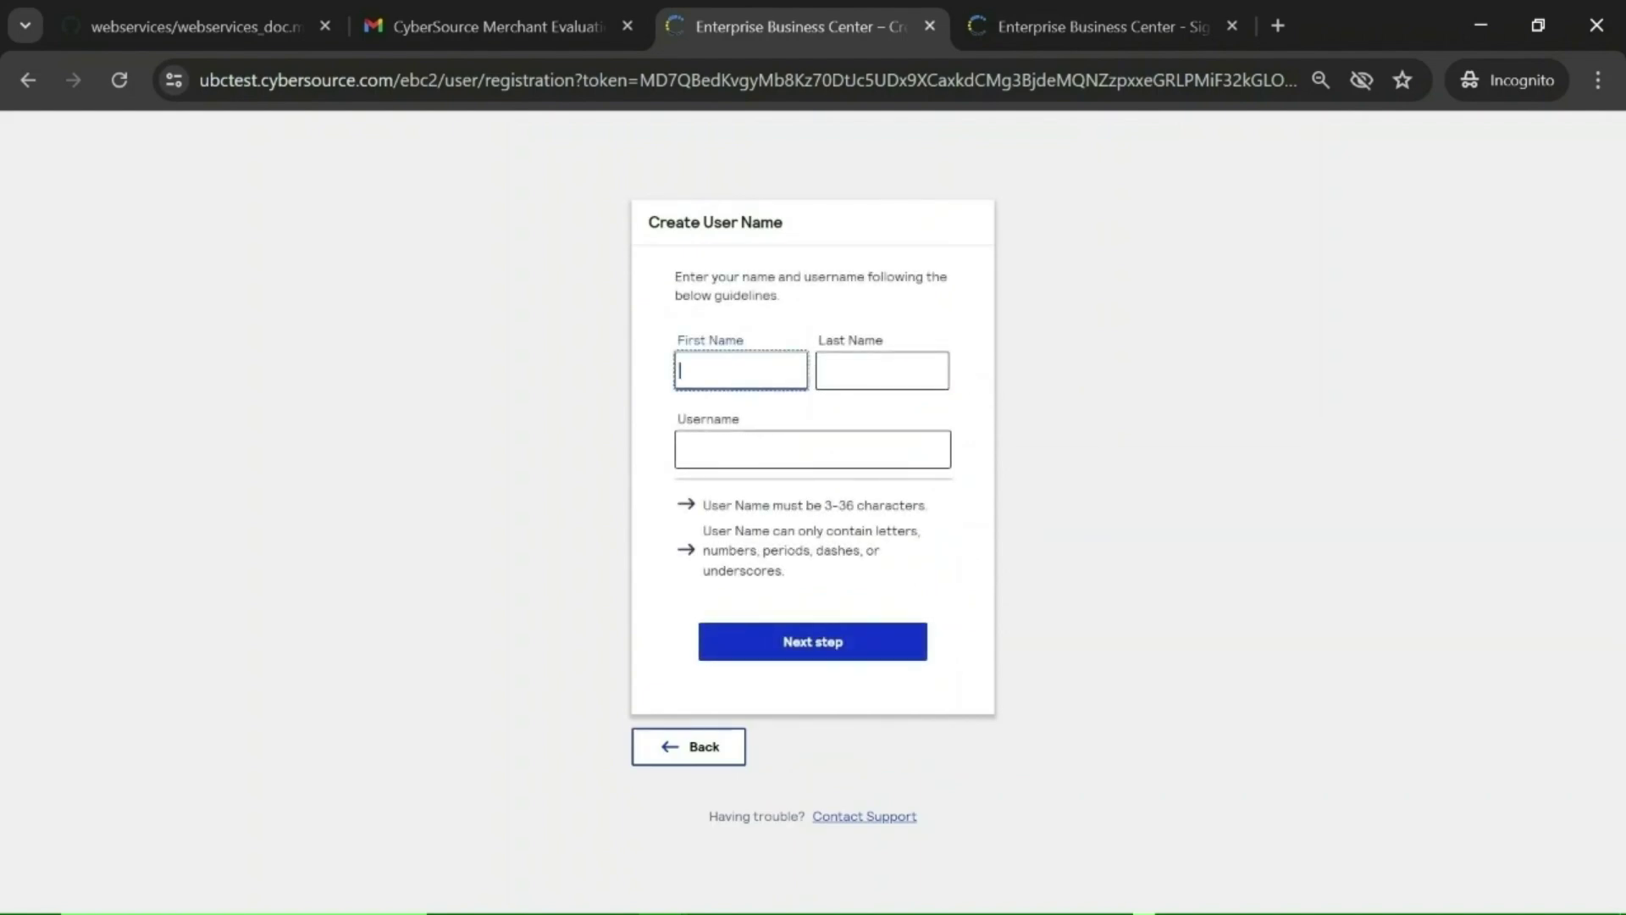
- Use the same test name for First Name, Last Name and Username, and continue to the password step
text(test9)
key(ctrl+a)
key(ctrl+c)
key(Tab)
key(ctrl+v)
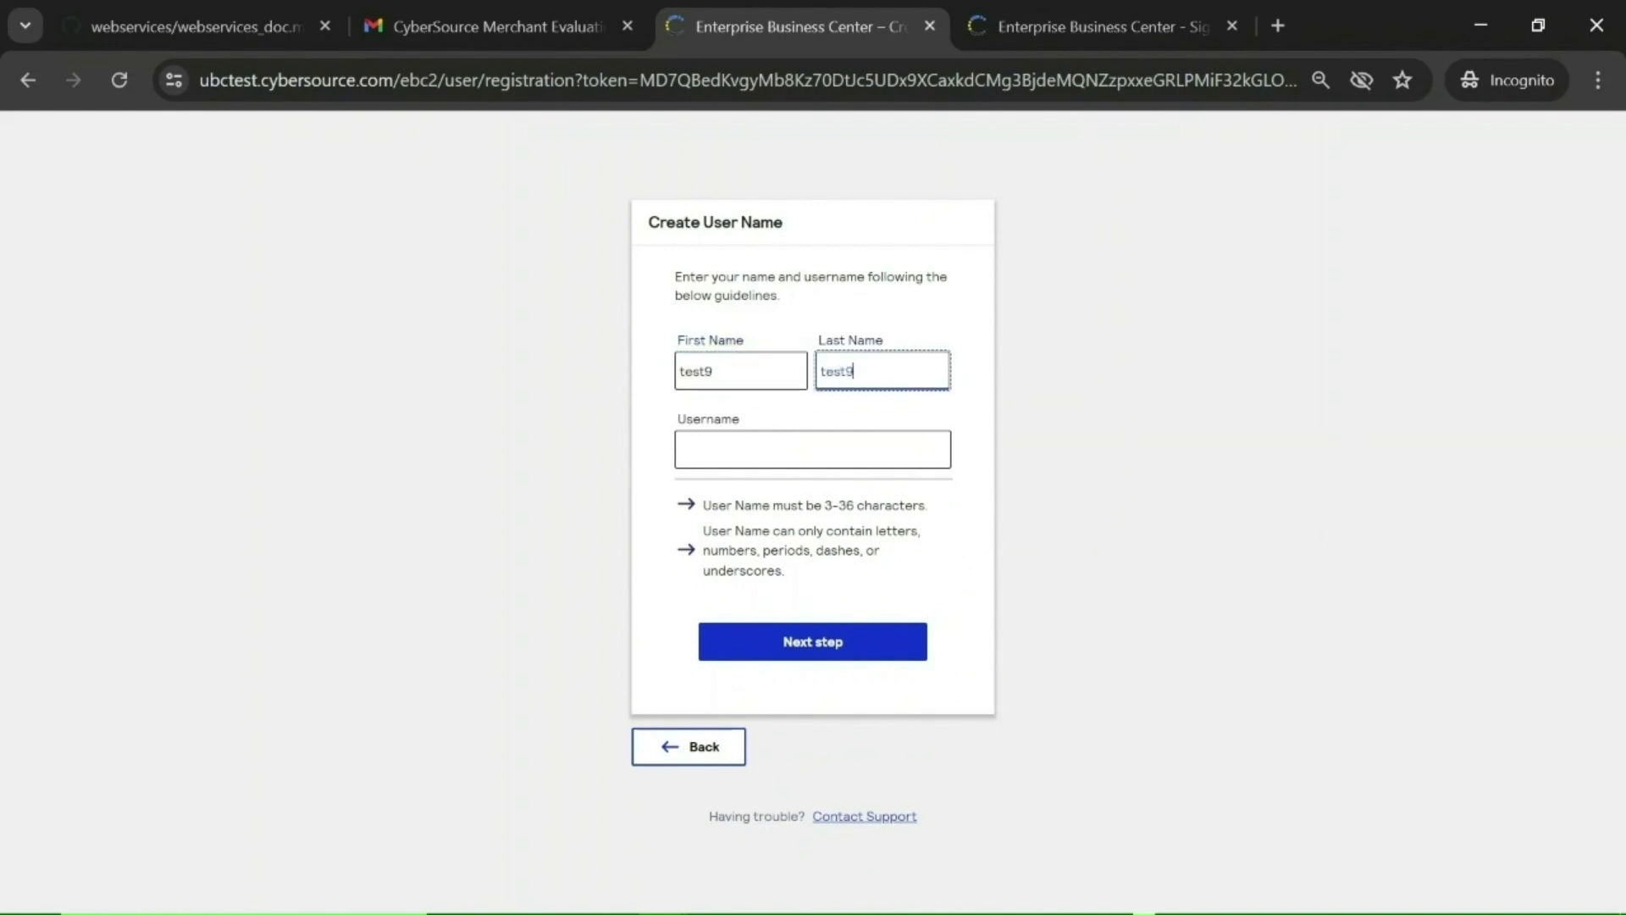
key(Tab)
key(ctrl+v)
key(ctrl+v)
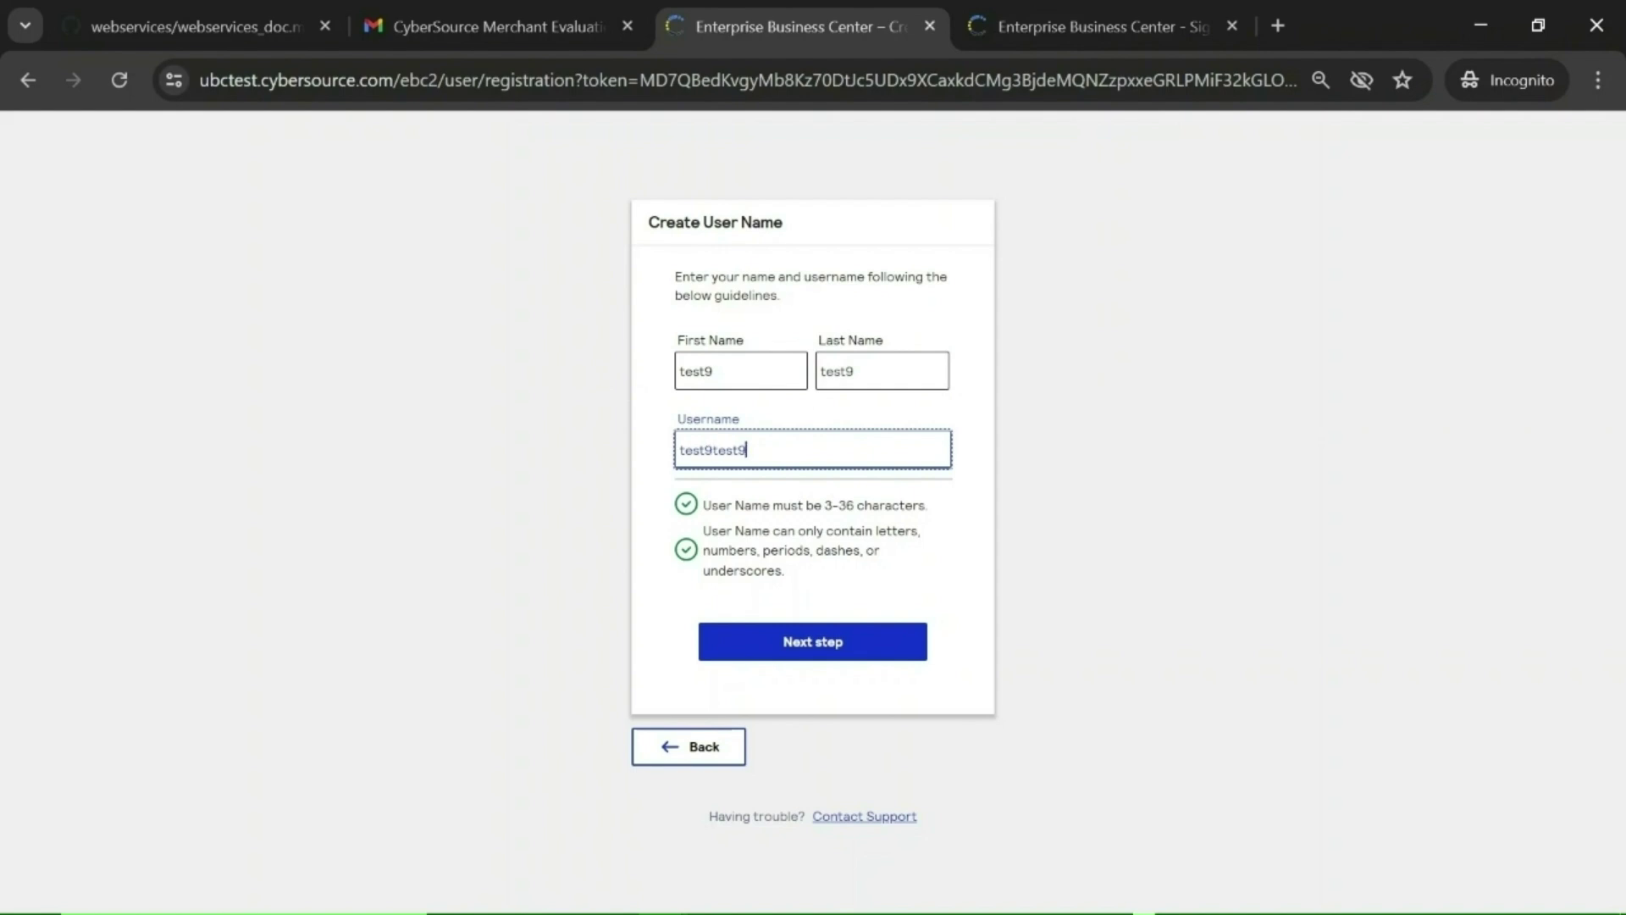
click(666, 422)
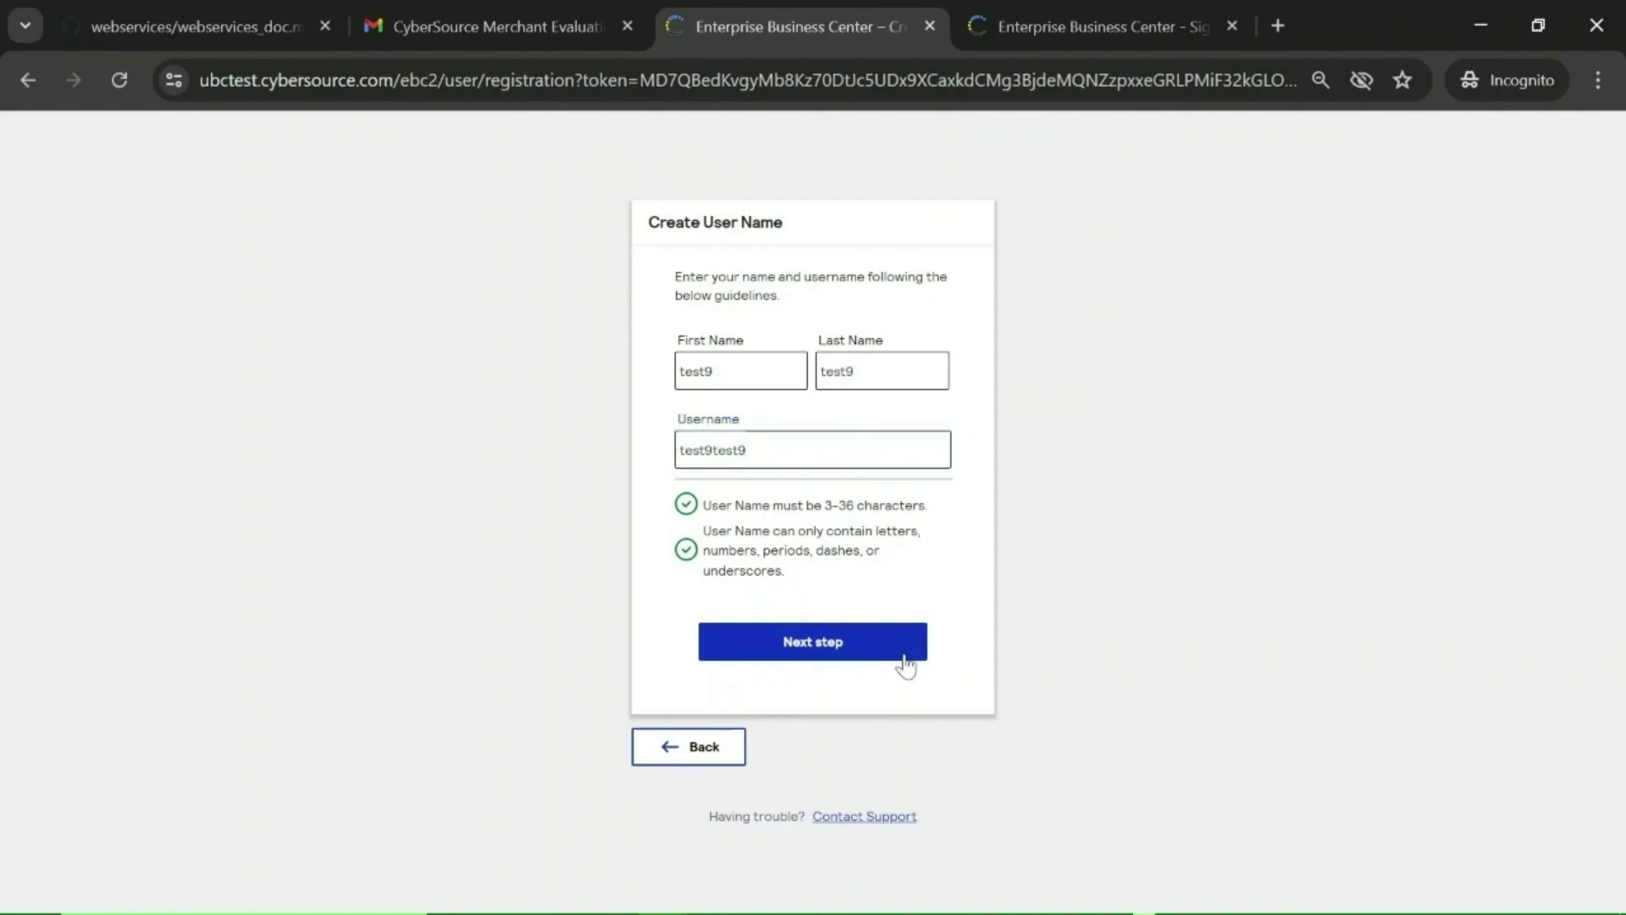
click(812, 652)
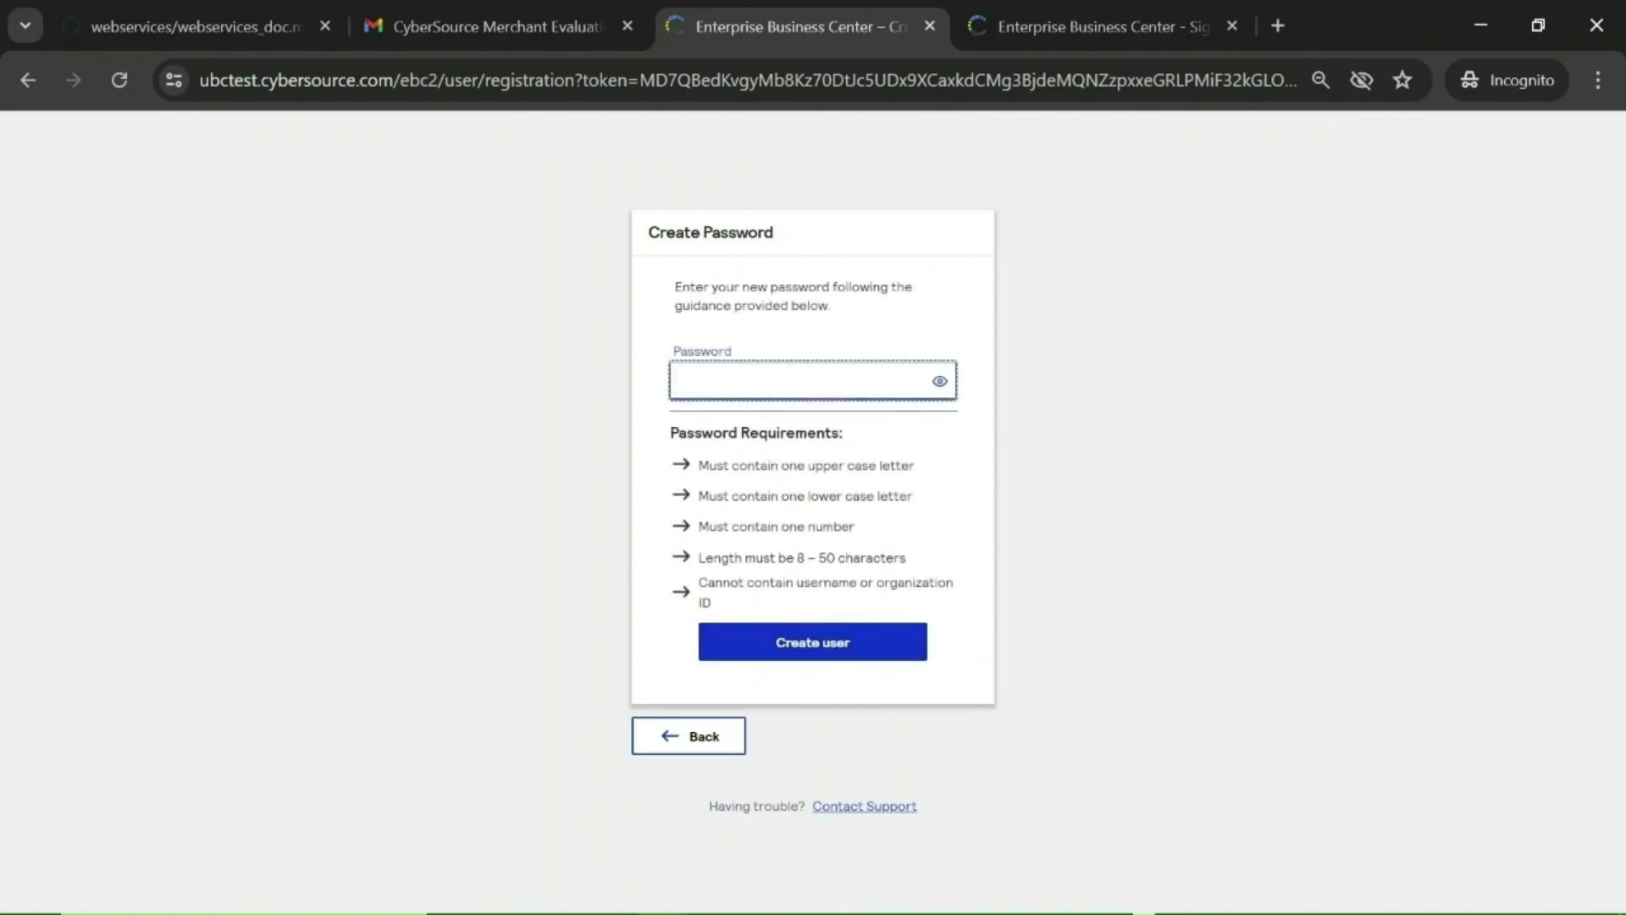
- Enter a password and create the user, confirming the Successfully Created User message
text(•••••••••••••)
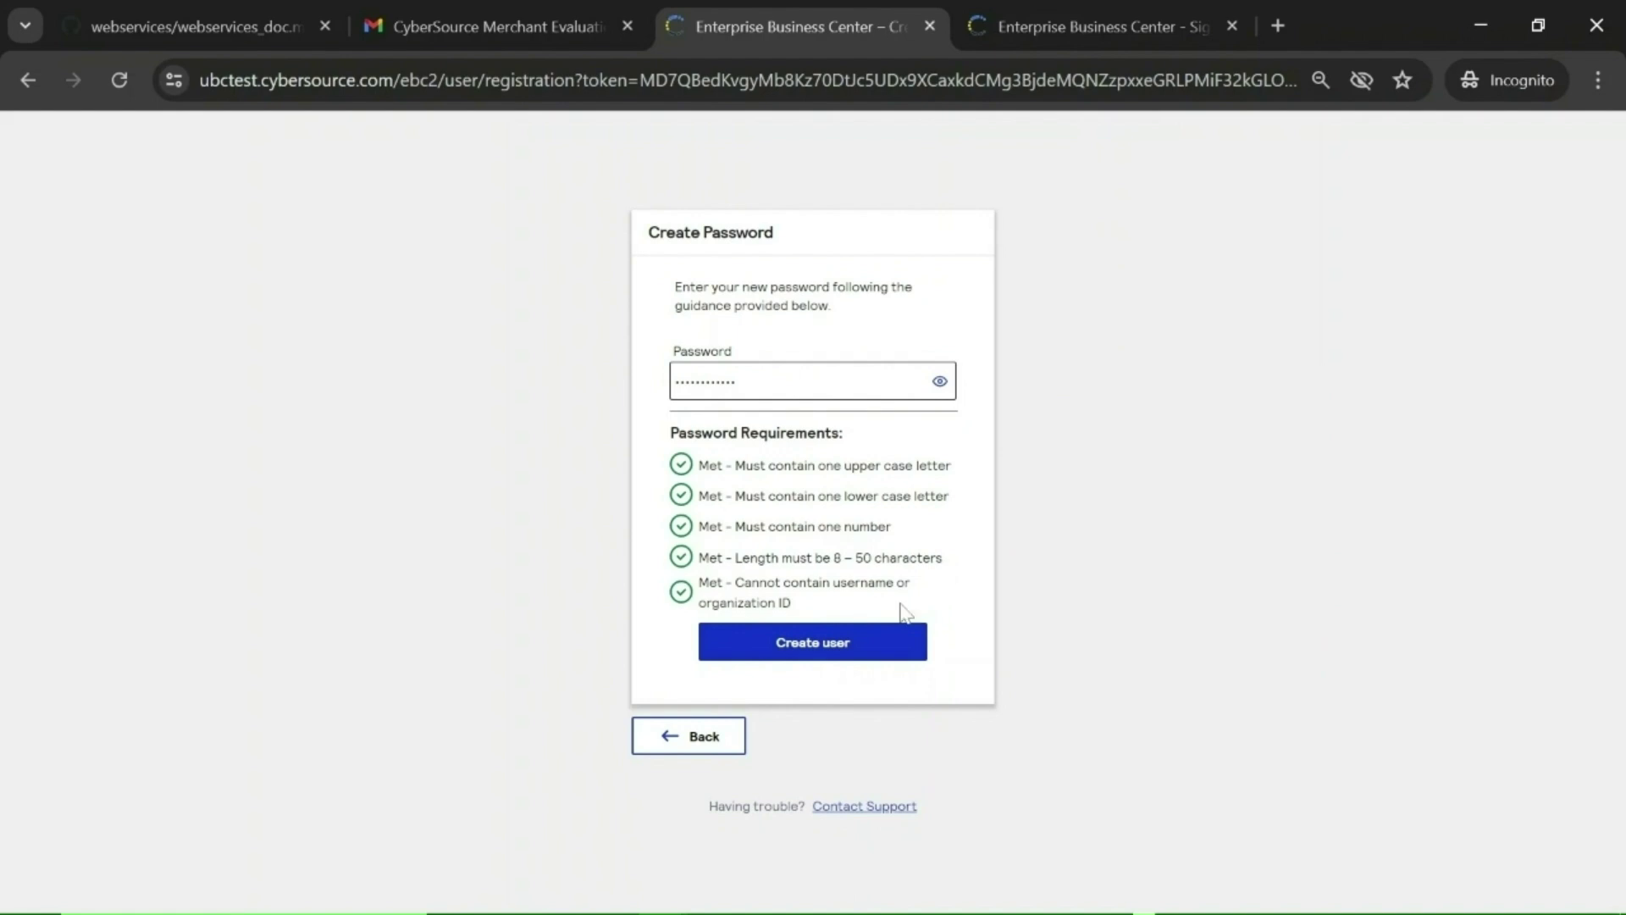
click(791, 642)
drag(959, 336, 887, 362)
click(896, 363)
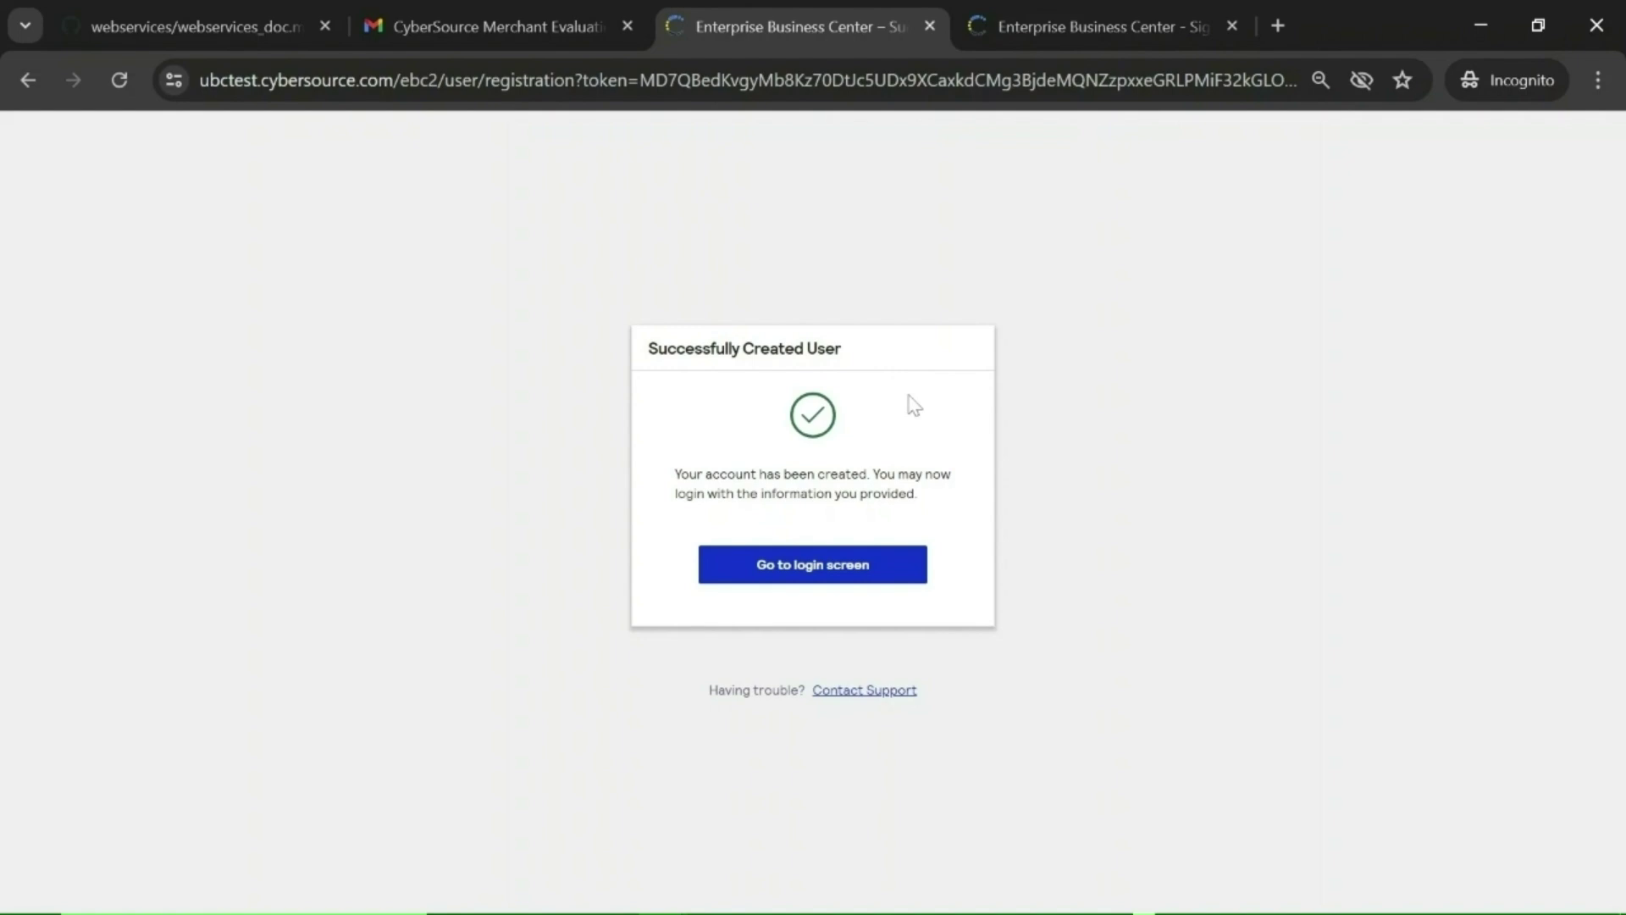
- Log in from the login screen with the organization ID, the new username and its password
click(852, 571)
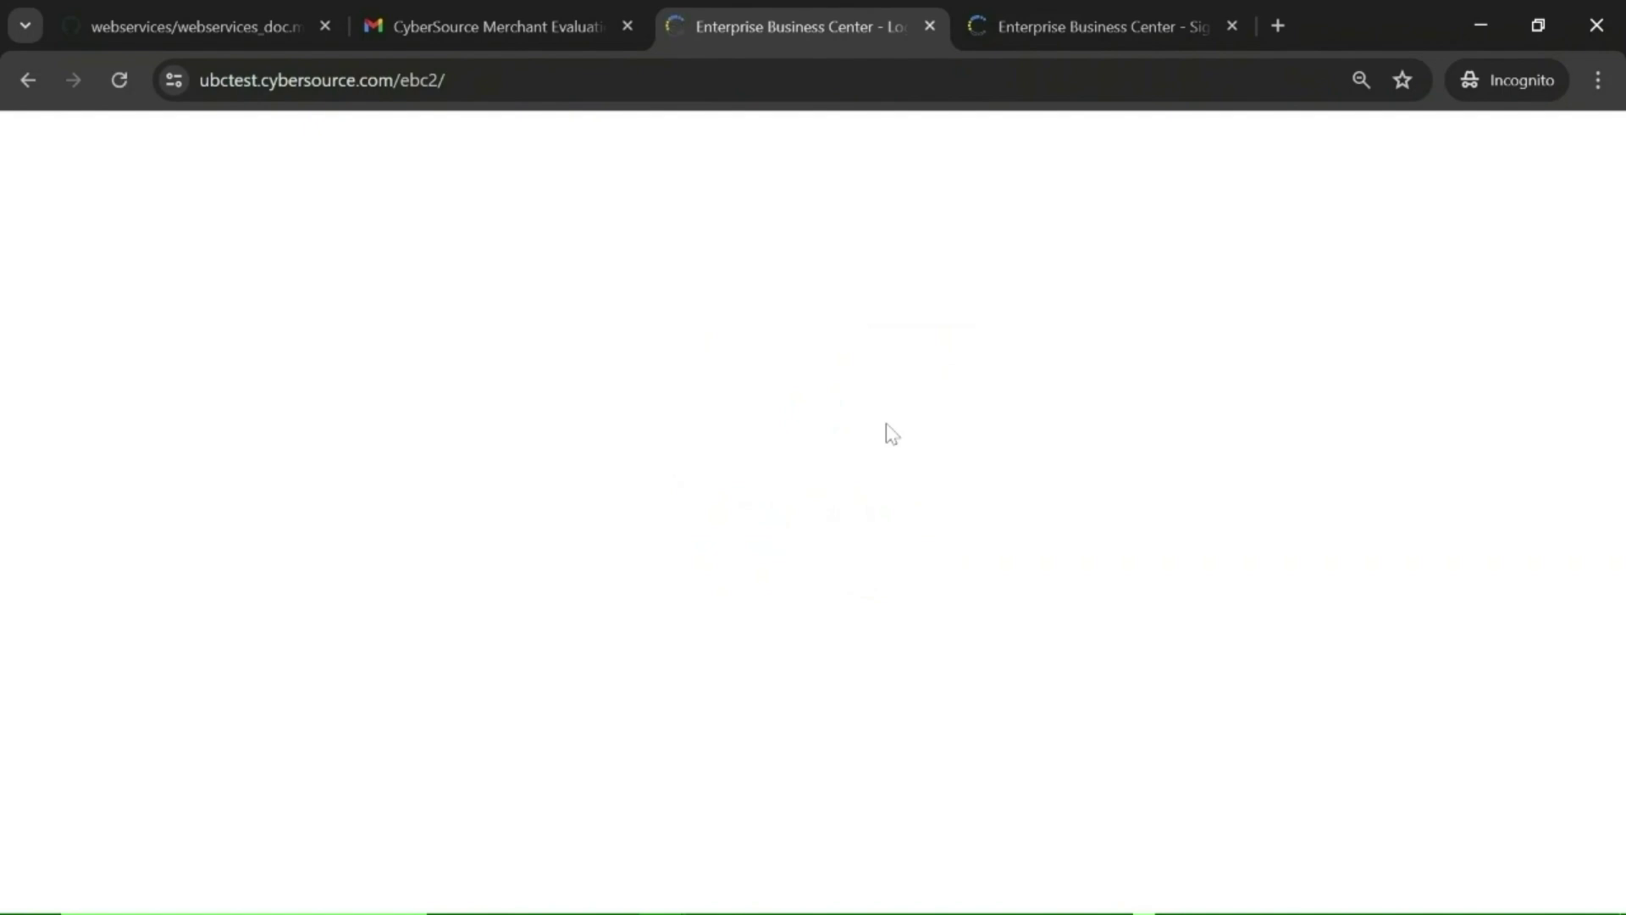
text(test9)
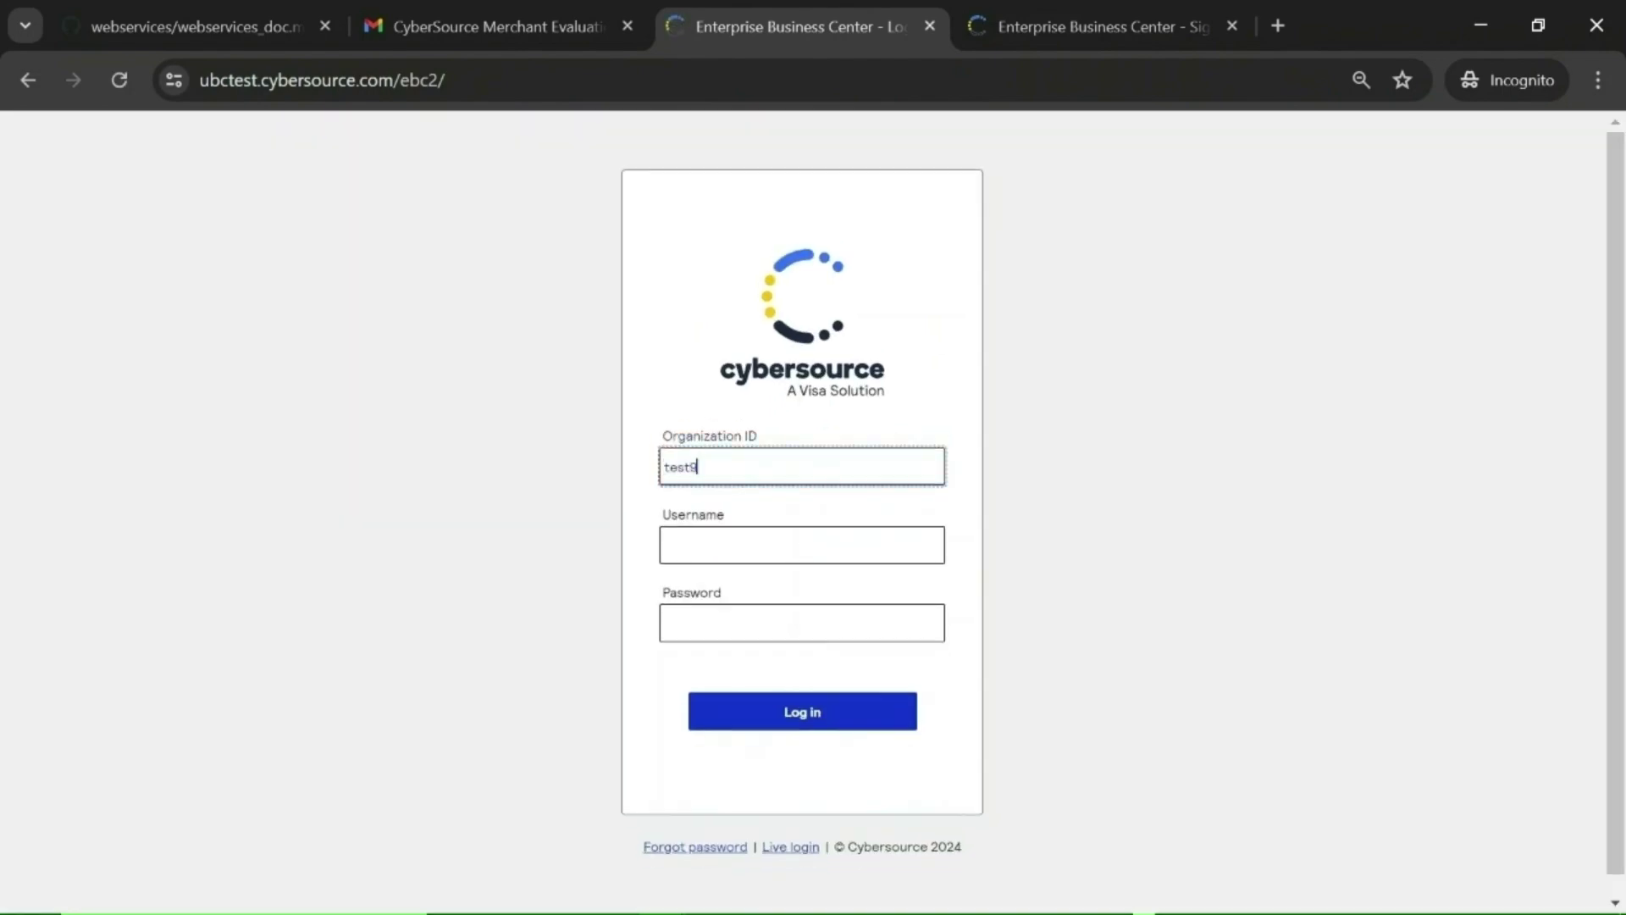
key(ctrl+a)
text(a)
key(Tab)
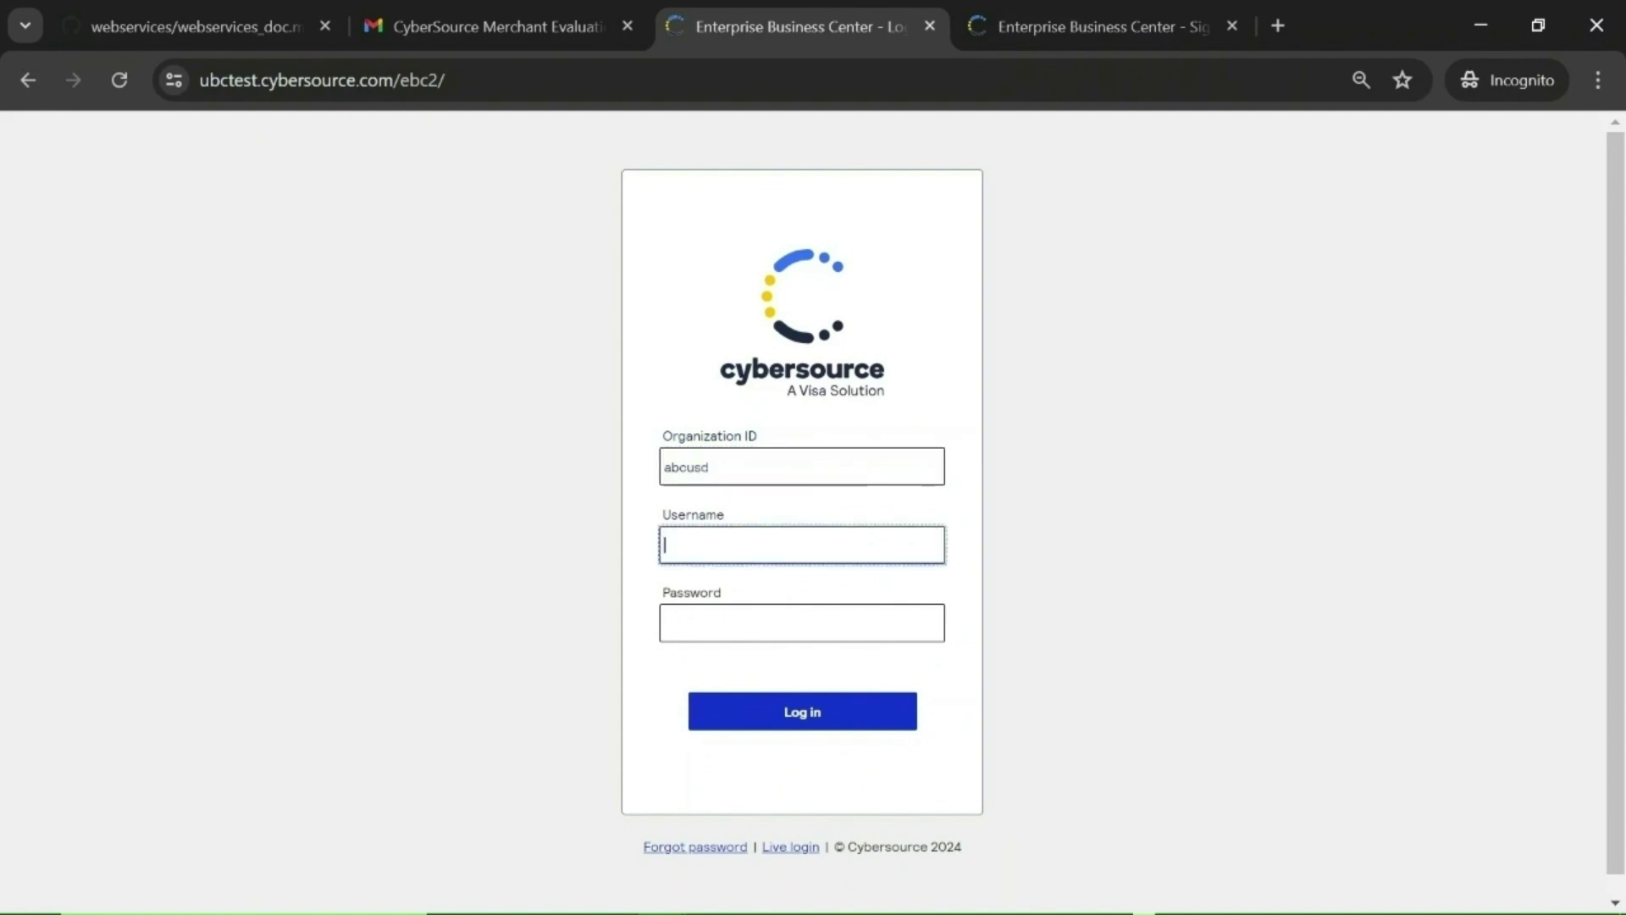
text(test9)
text(test9)
key(Tab)
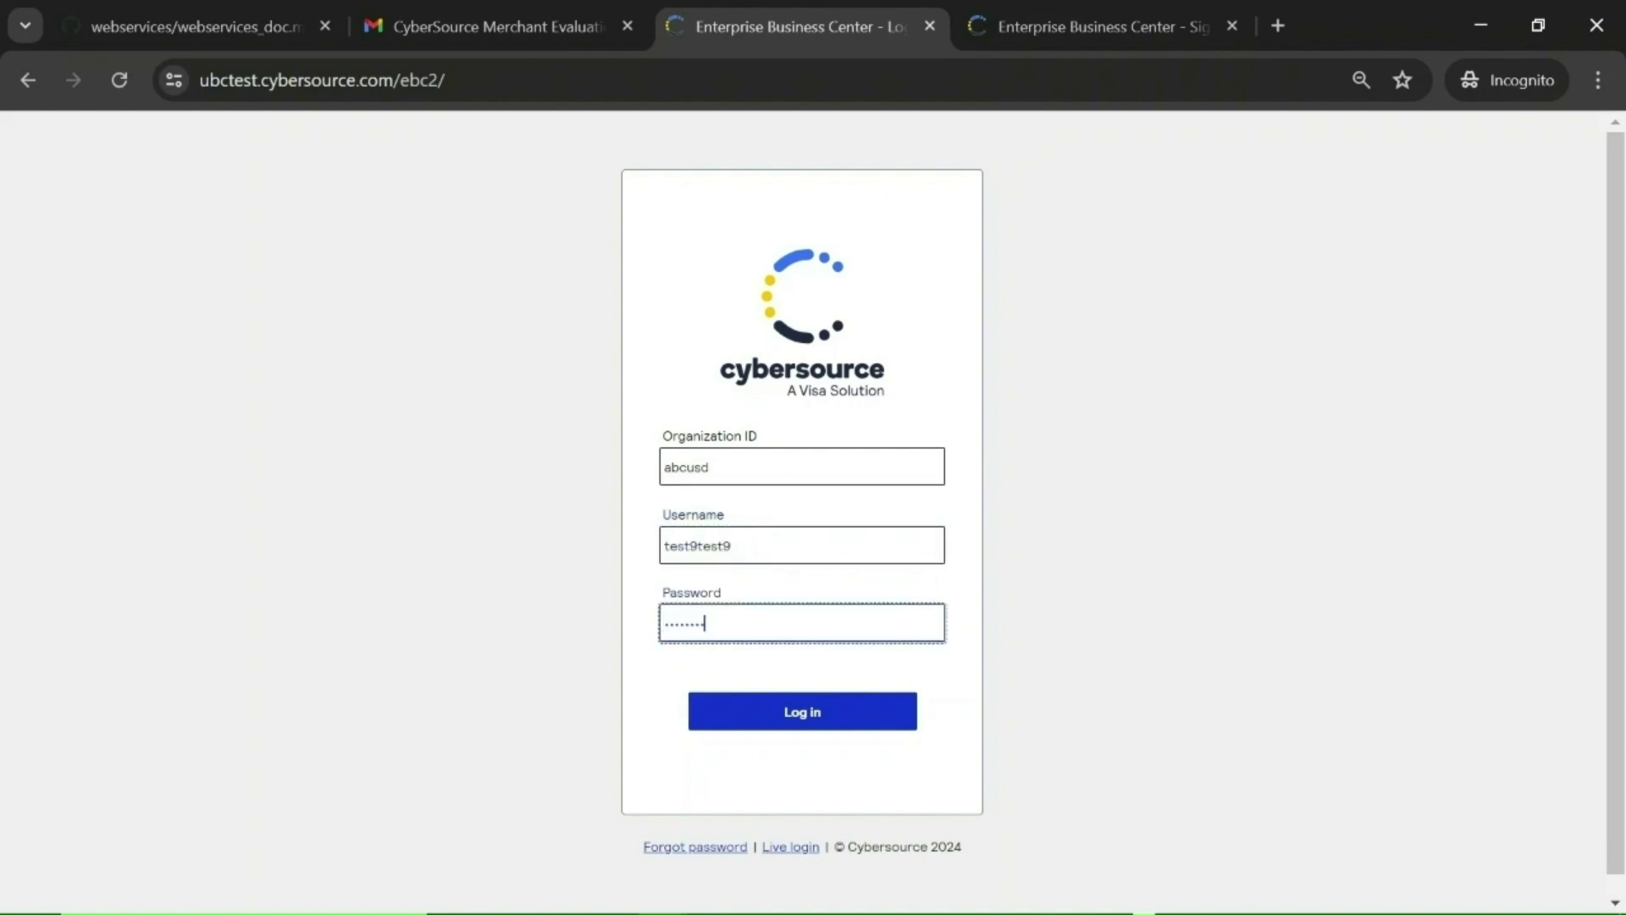
text(**)
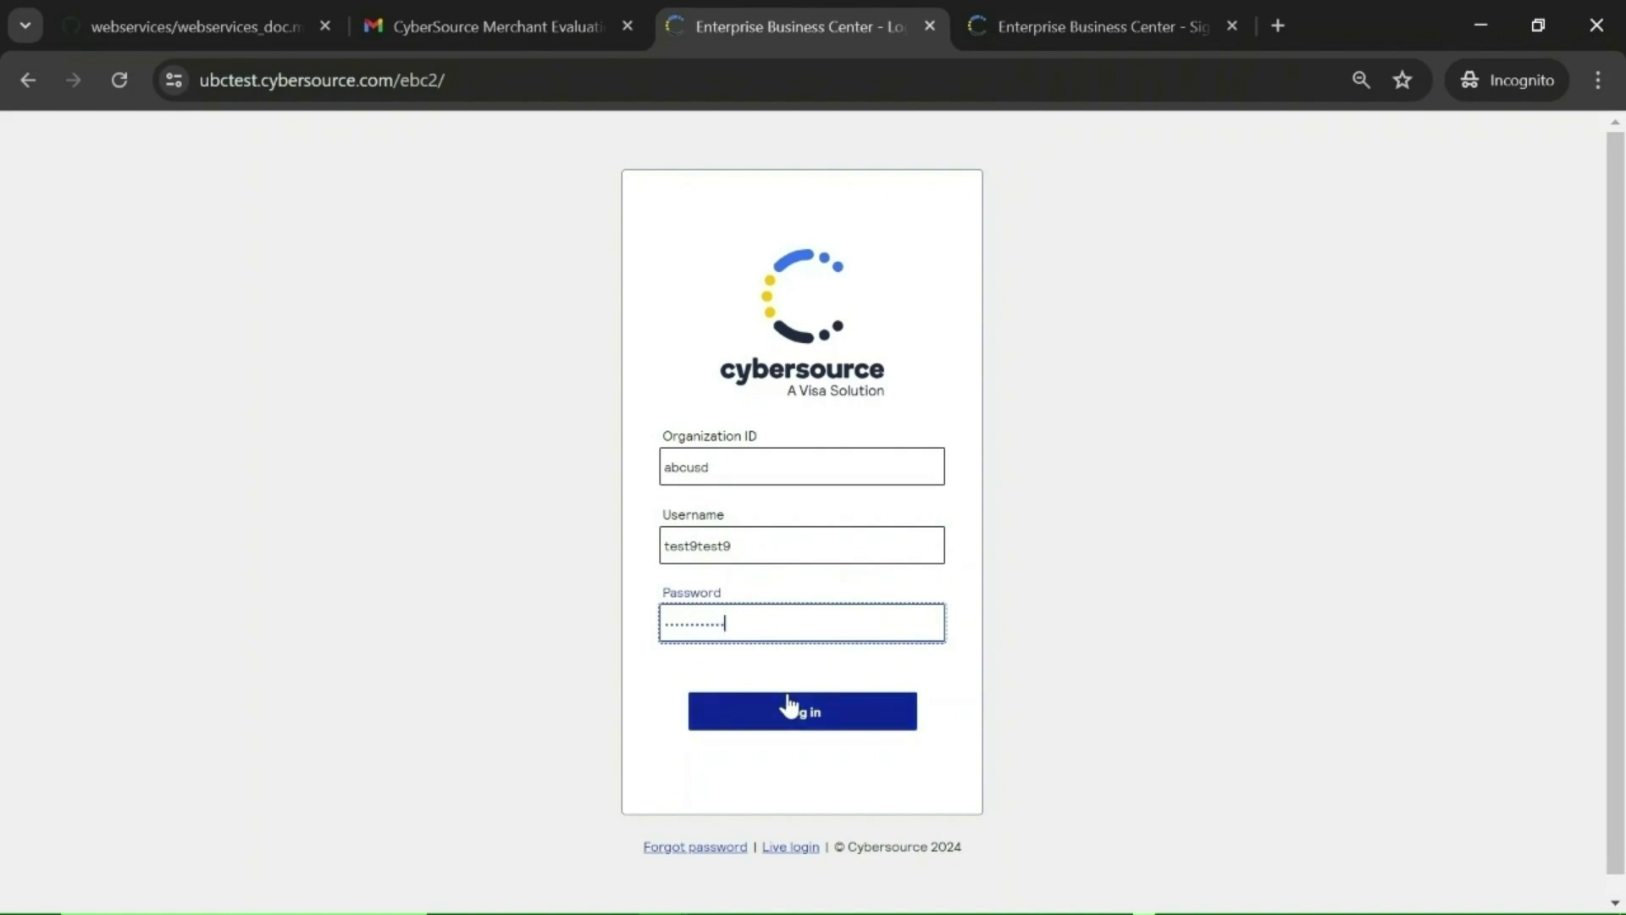
click(641, 696)
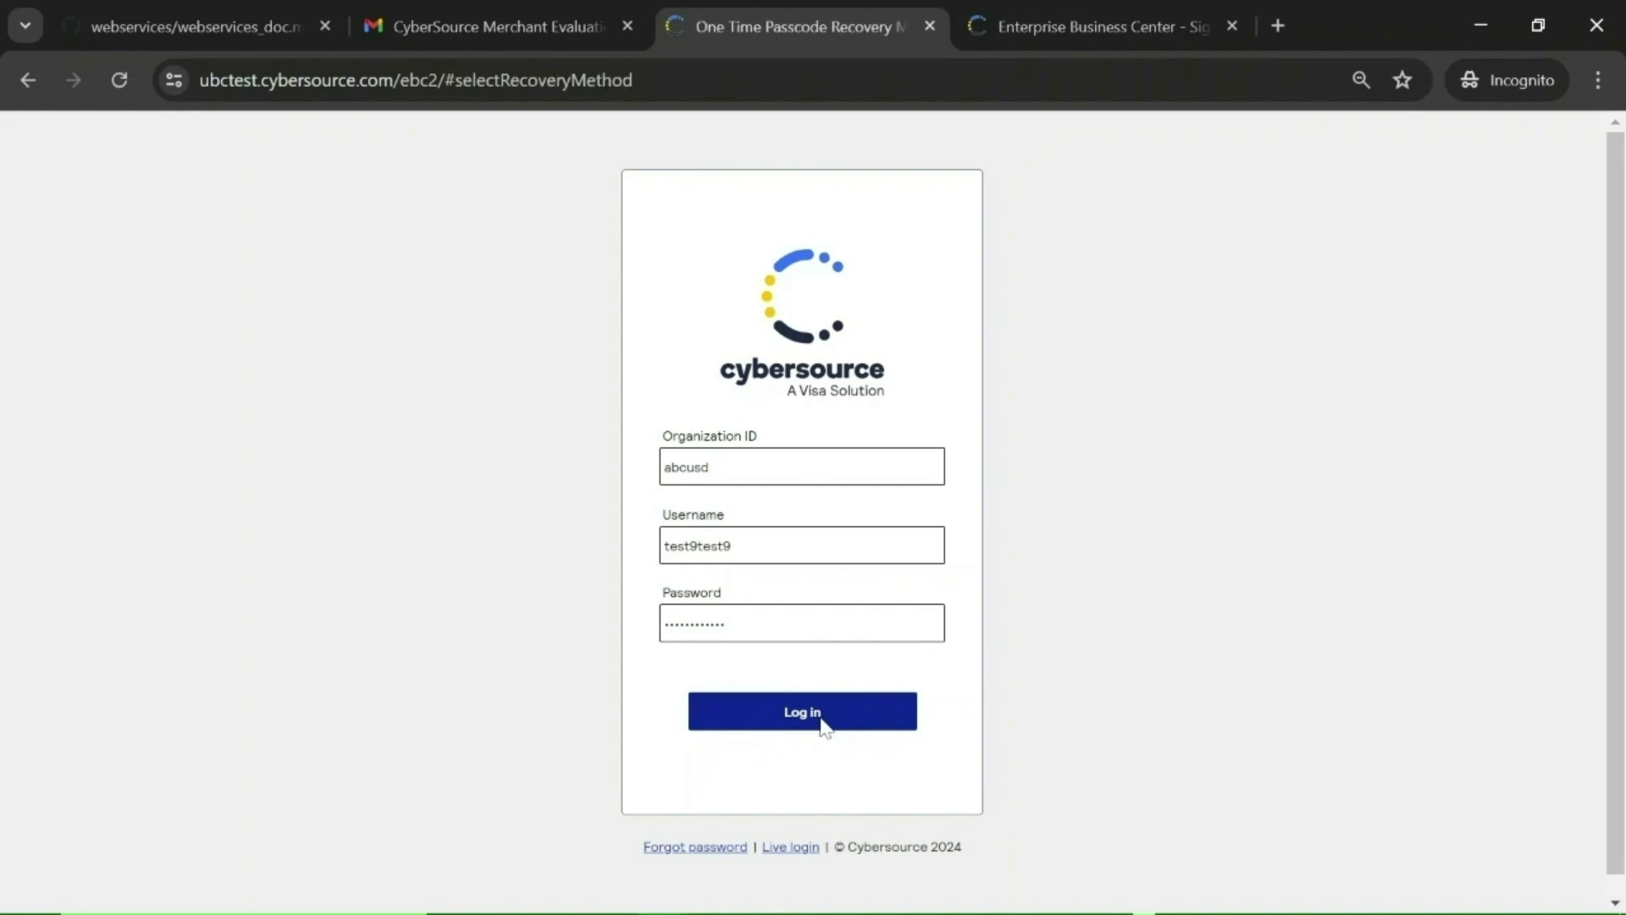
- Continue to identity verification and request the one-time passcode by email
click(820, 720)
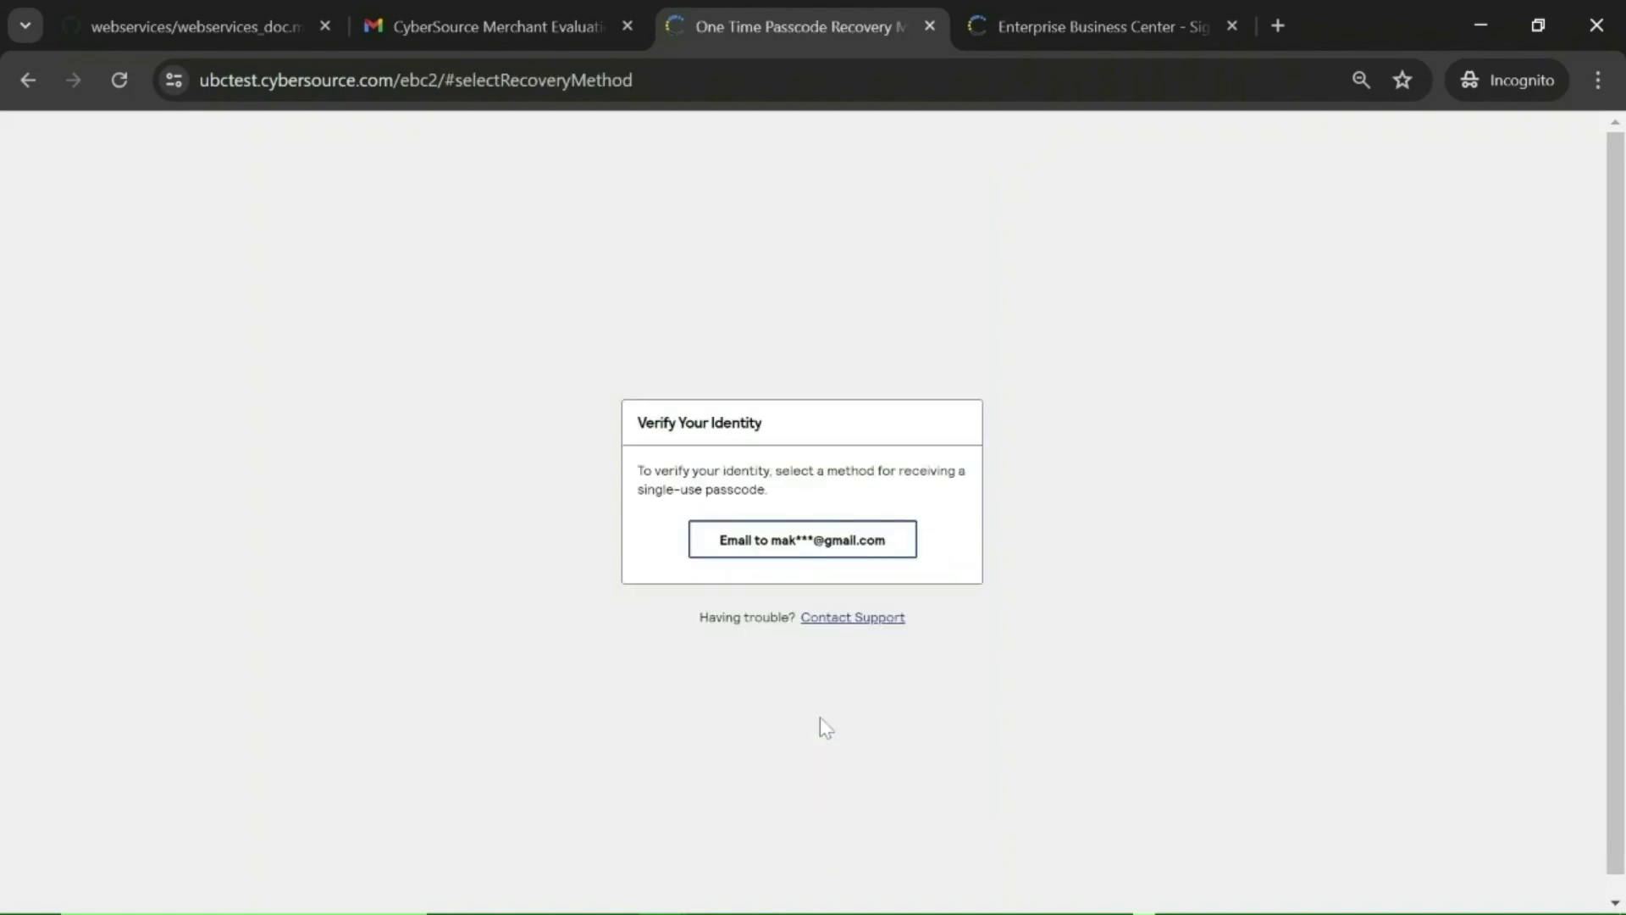
click(781, 549)
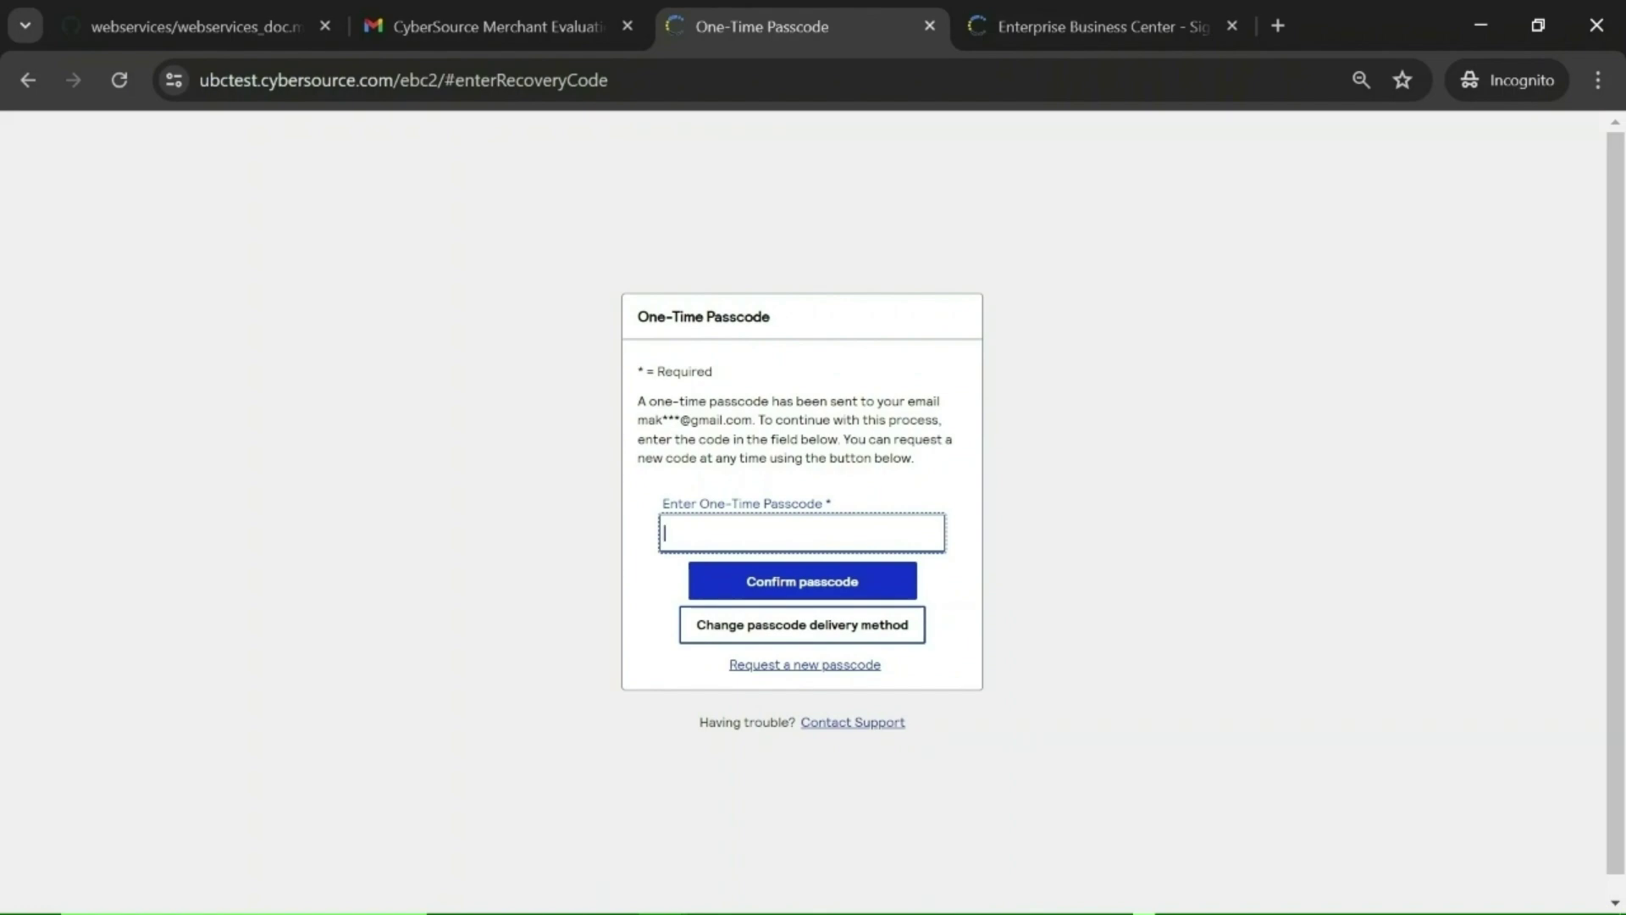
key(Return)
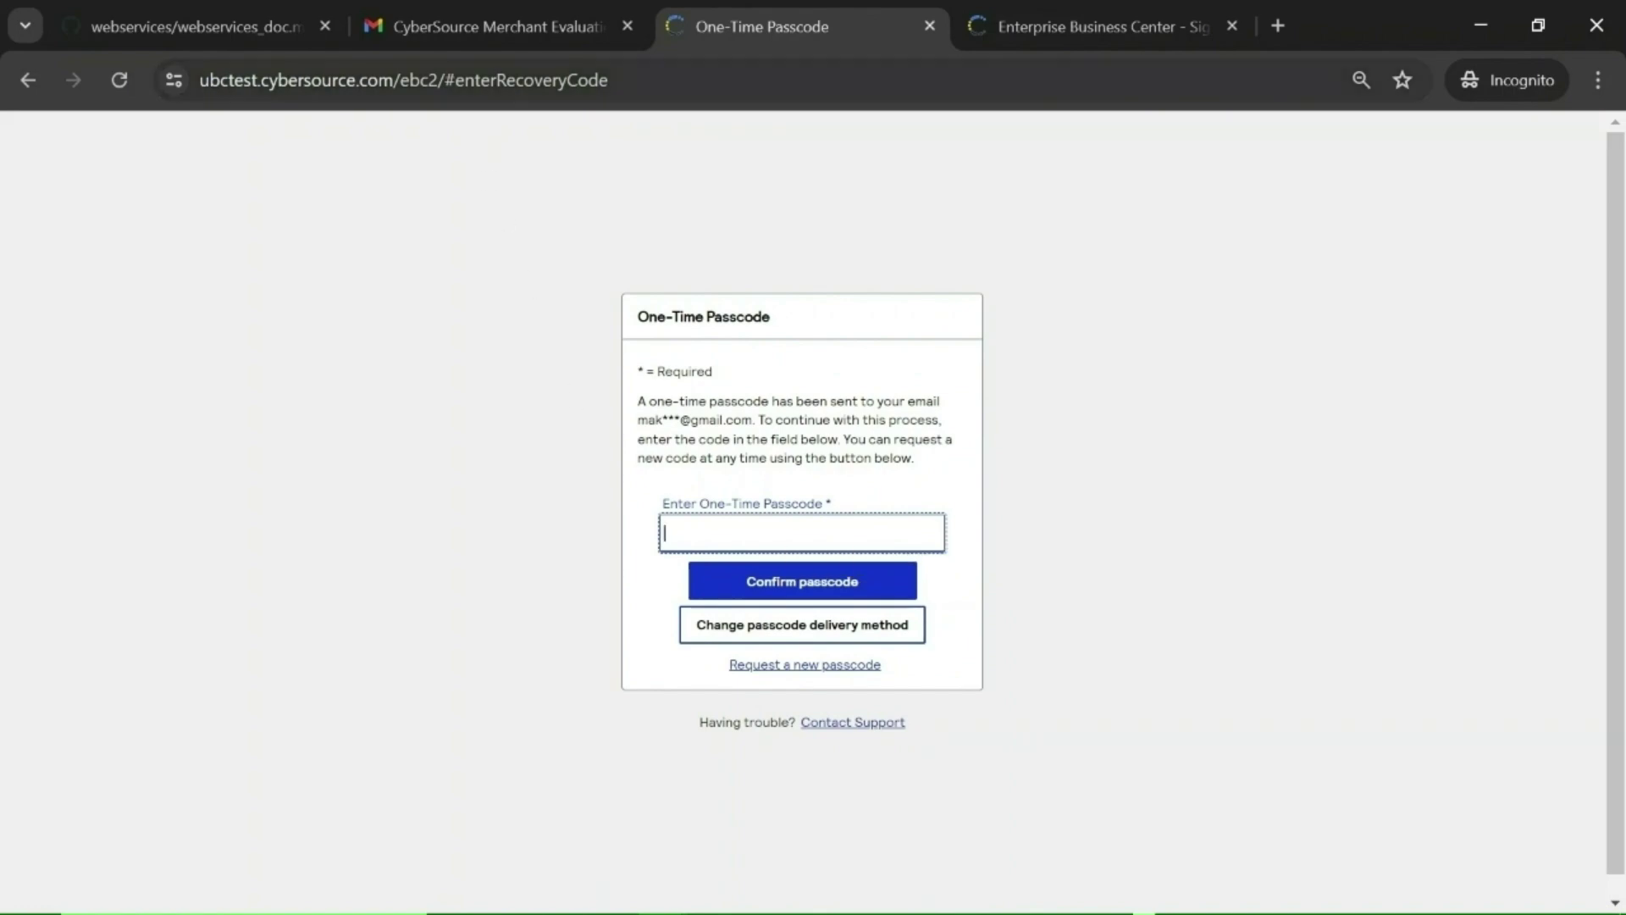
- Copy the passcode from the CyberSource Identification Code email and paste it into the passcode field
click(483, 22)
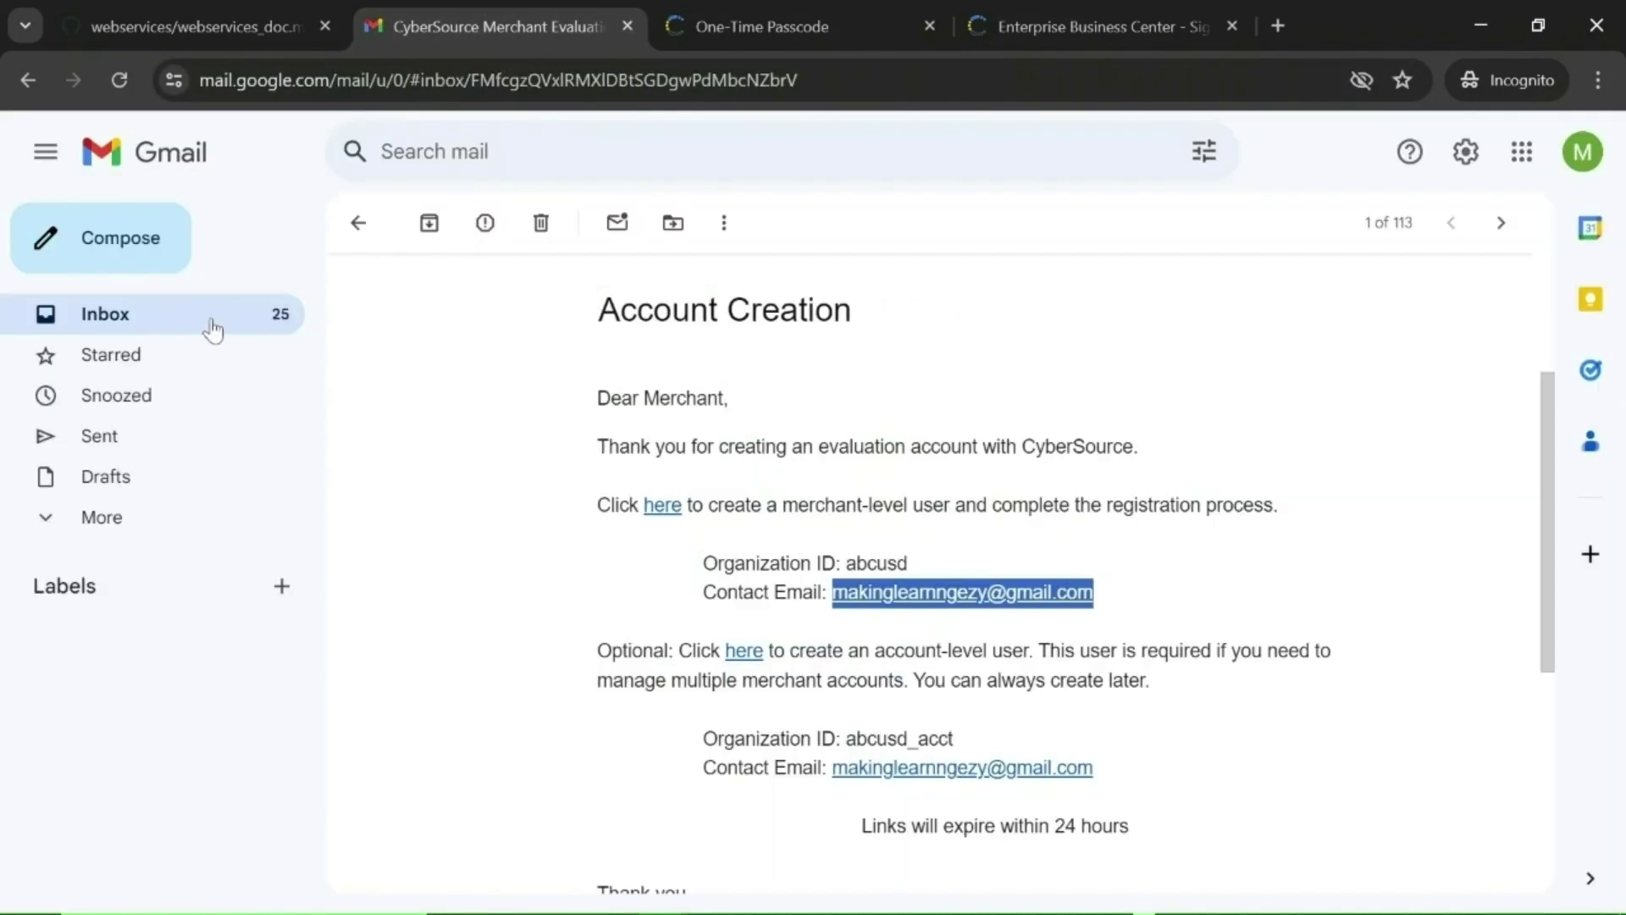
click(194, 330)
click(773, 364)
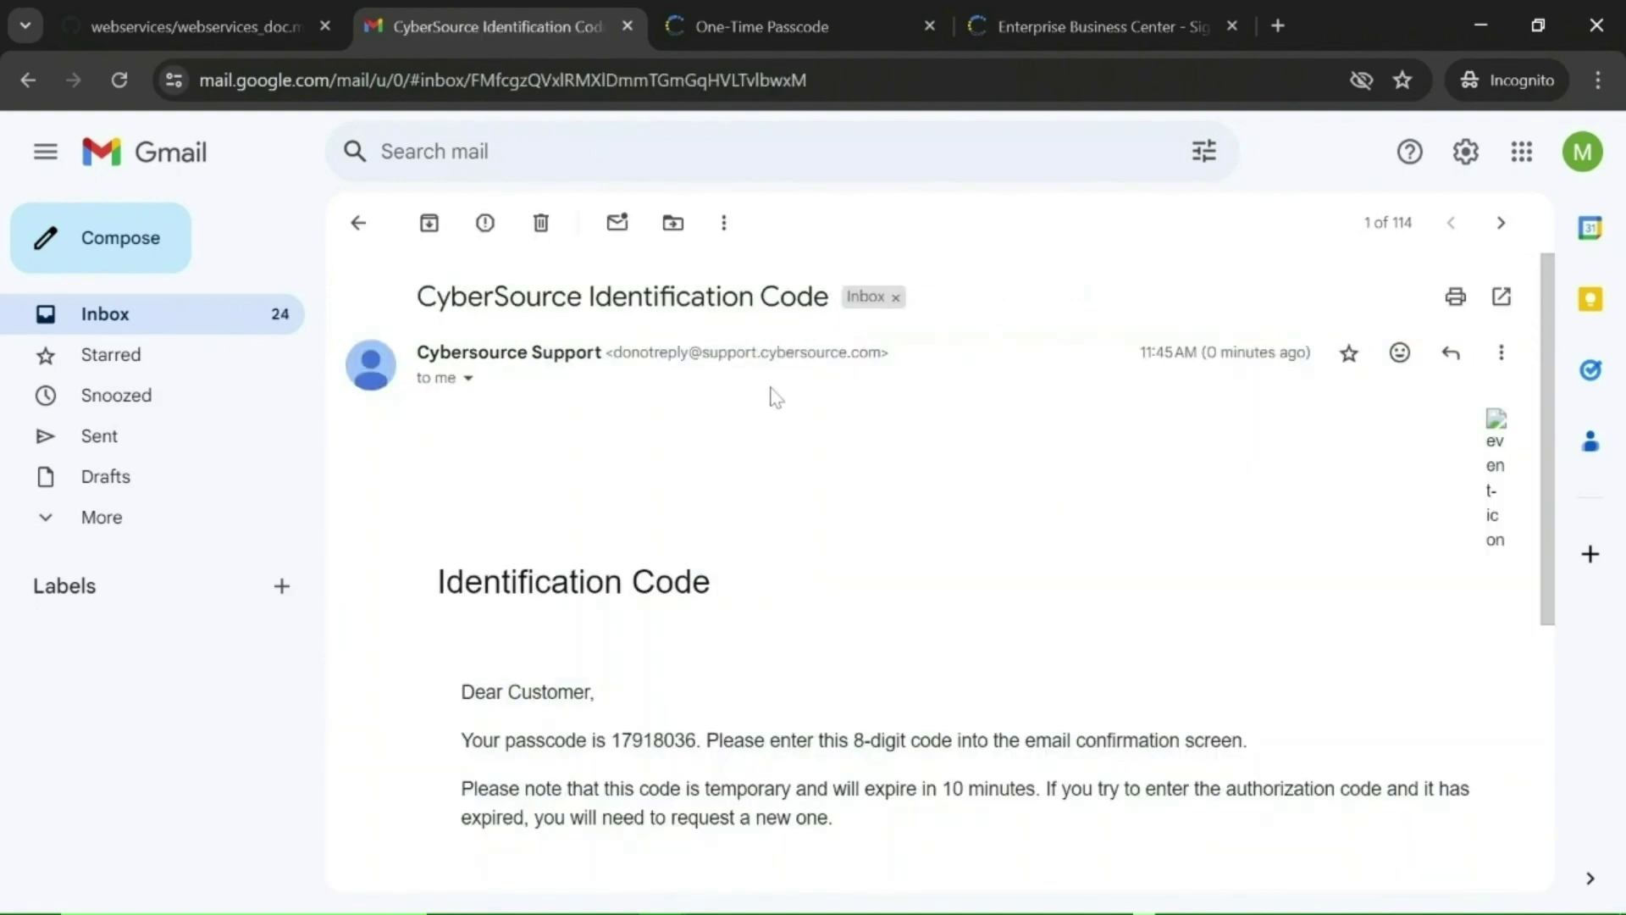
drag(416, 297, 829, 296)
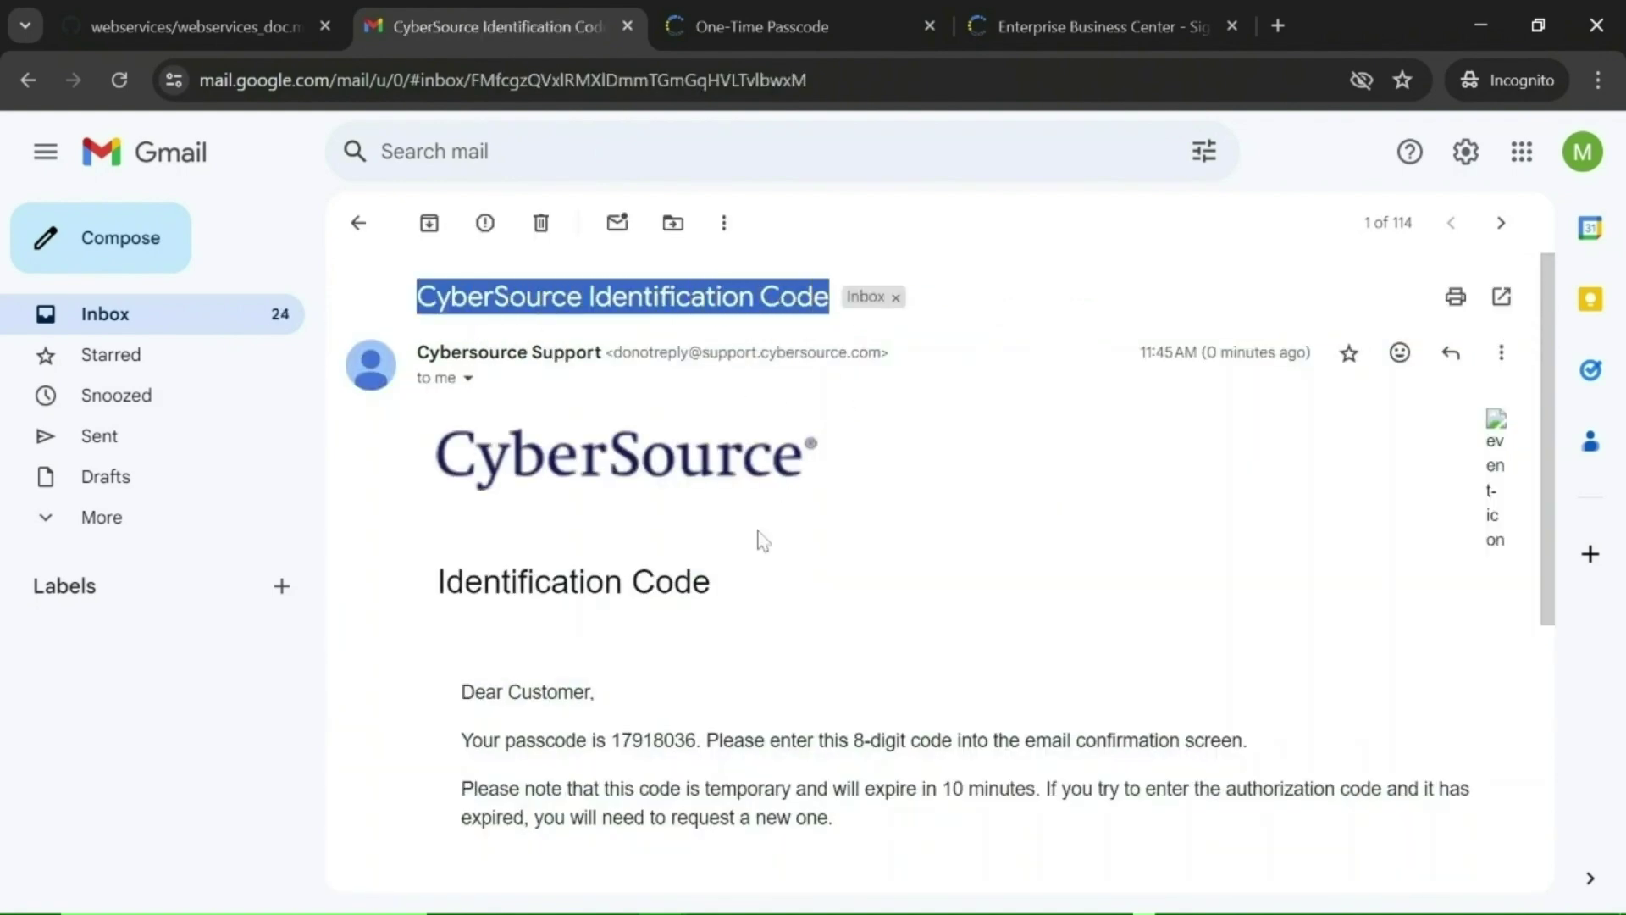
click(665, 734)
double_click(648, 739)
key(ctrl+c)
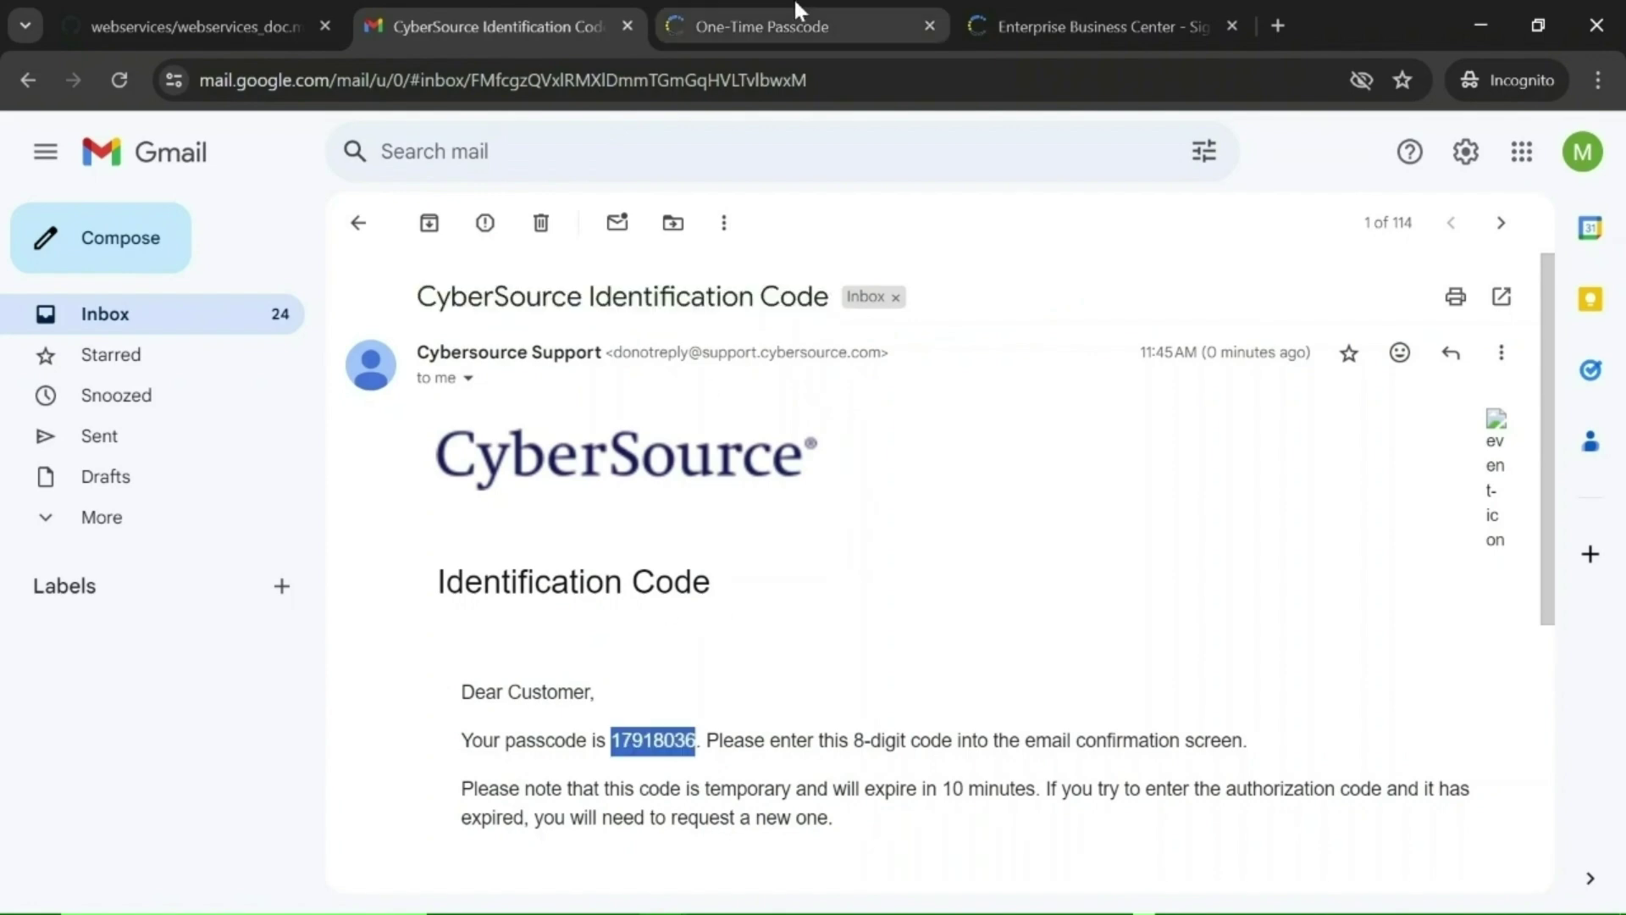
click(791, 13)
key(ctrl+v)
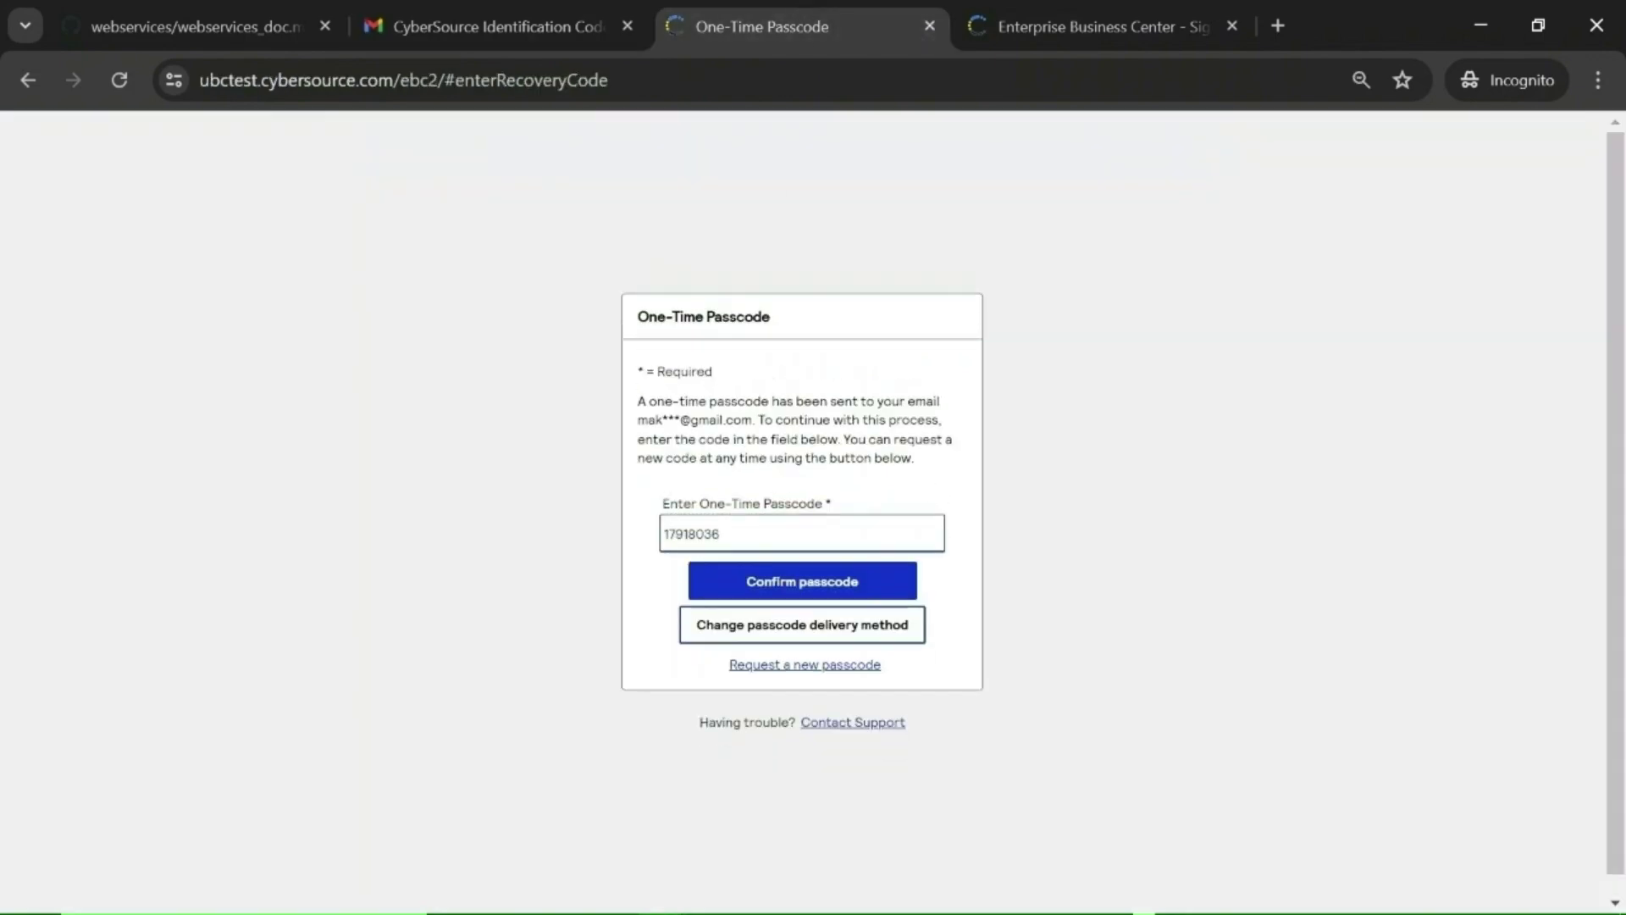
- Confirm the passcode and continue past the Success page to the Dashboard
click(780, 593)
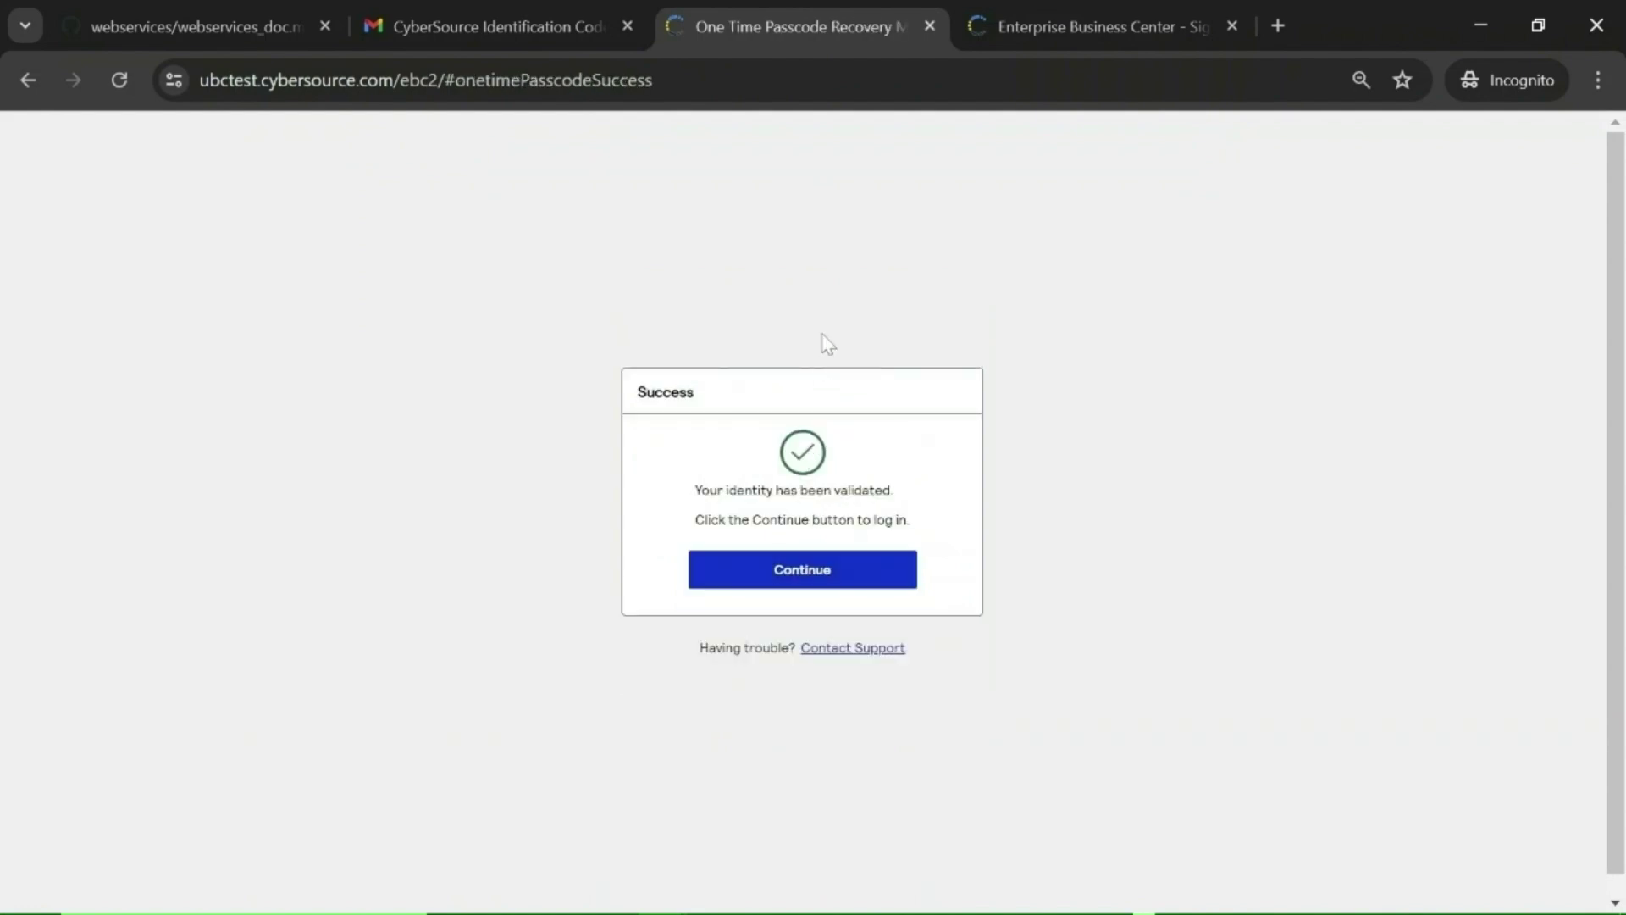
click(815, 585)
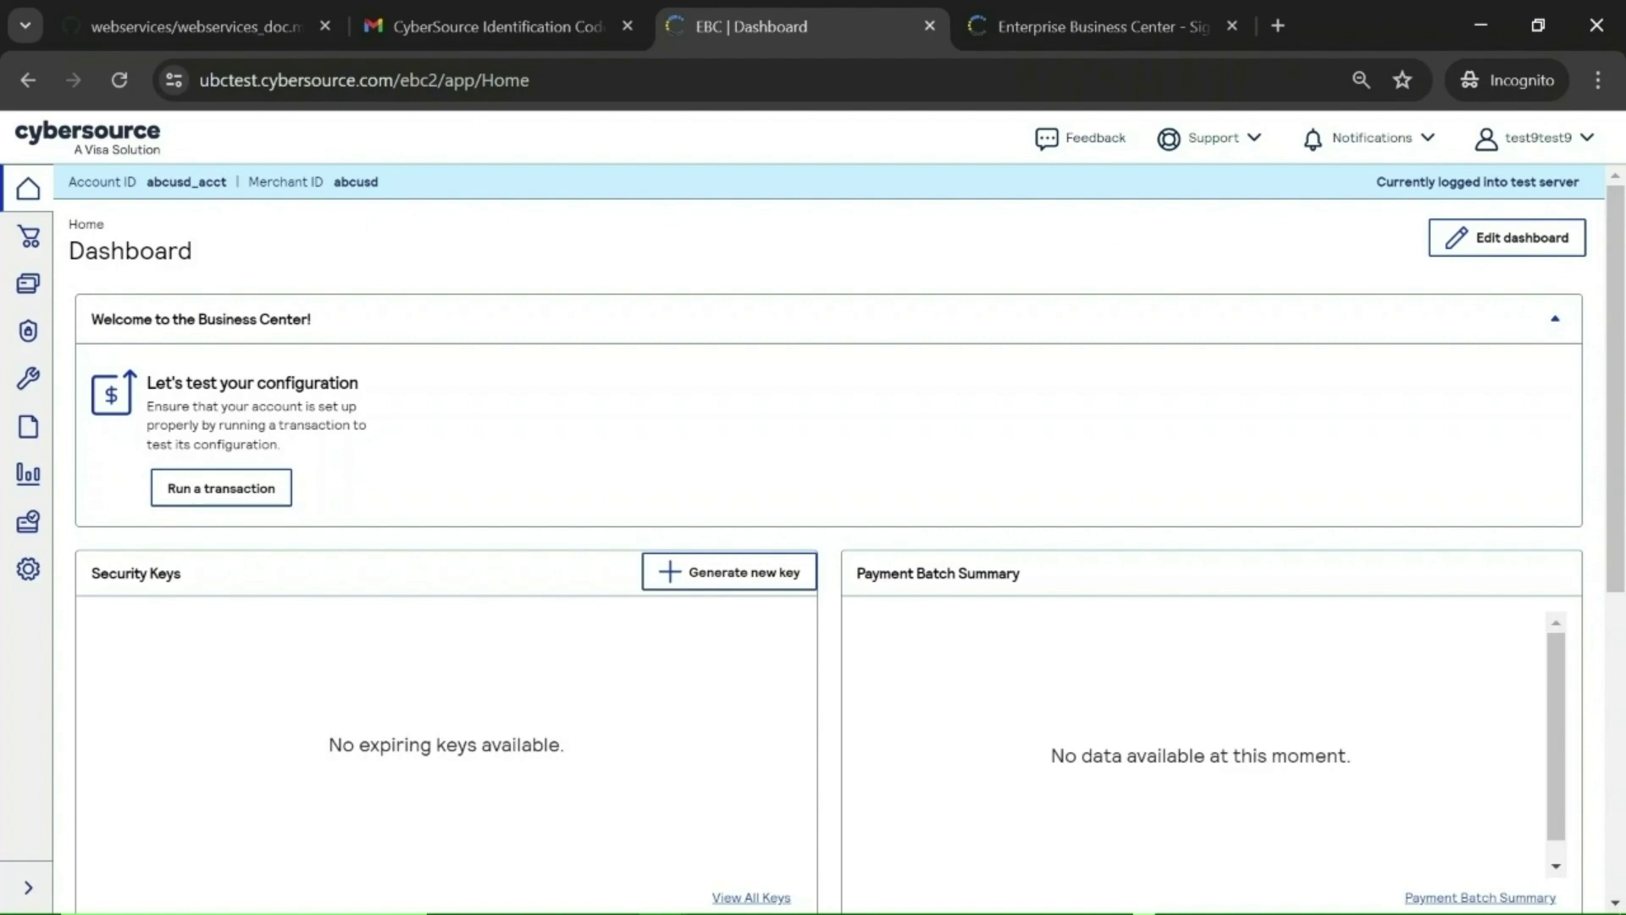
- Check the Merchant ID on the Dashboard and expand the left sidebar to show section names
drag(334, 181, 490, 190)
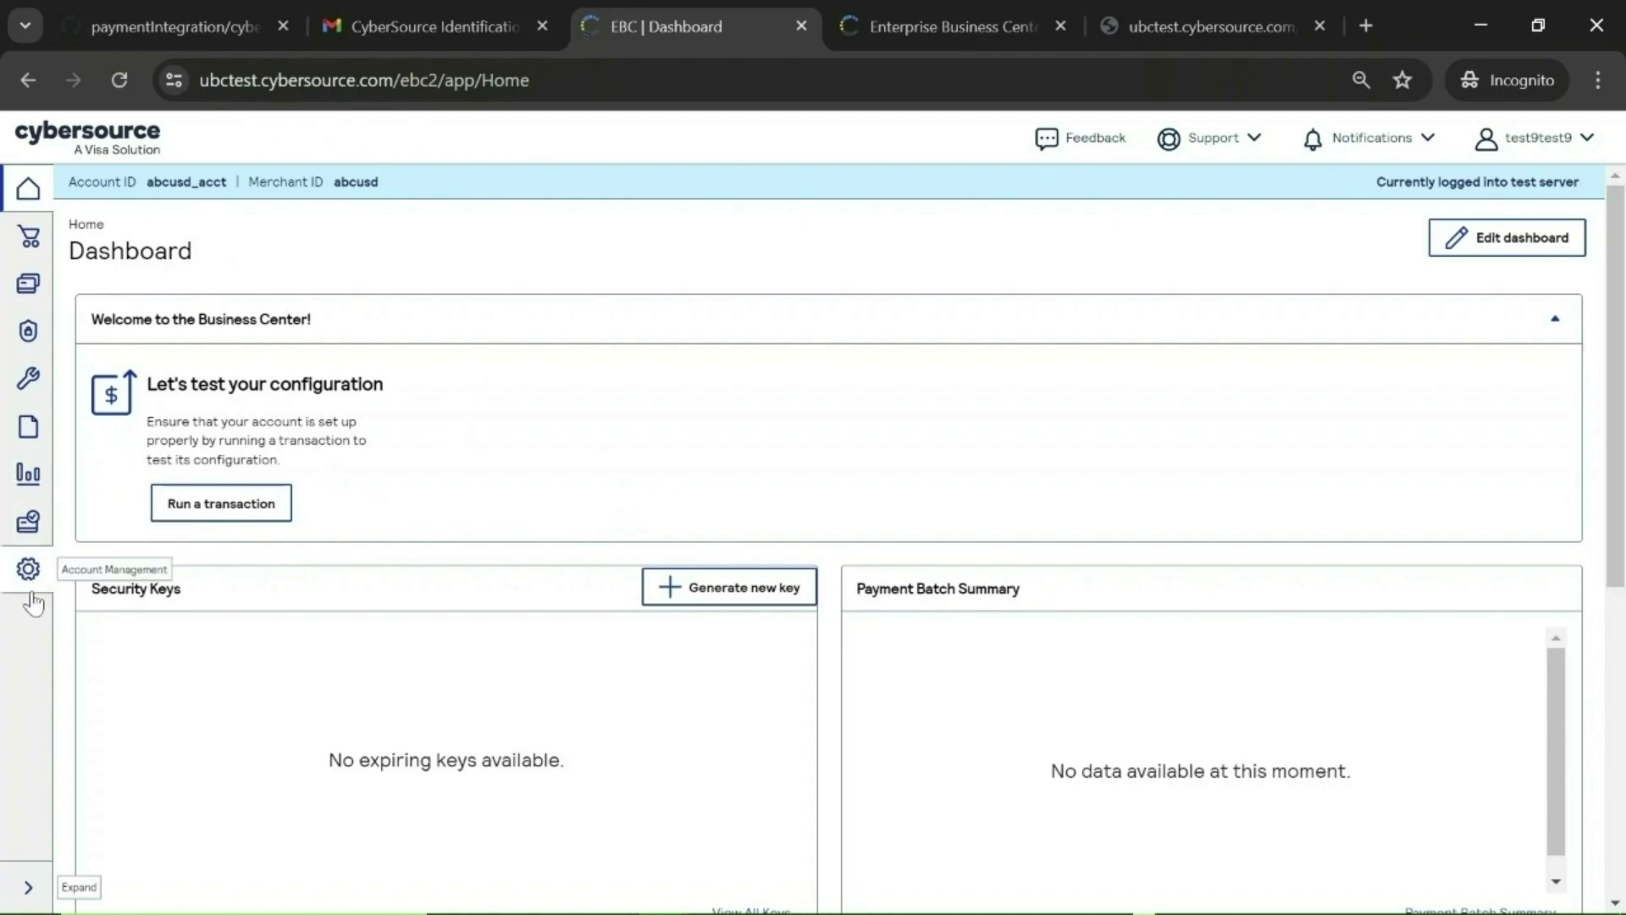
click(28, 891)
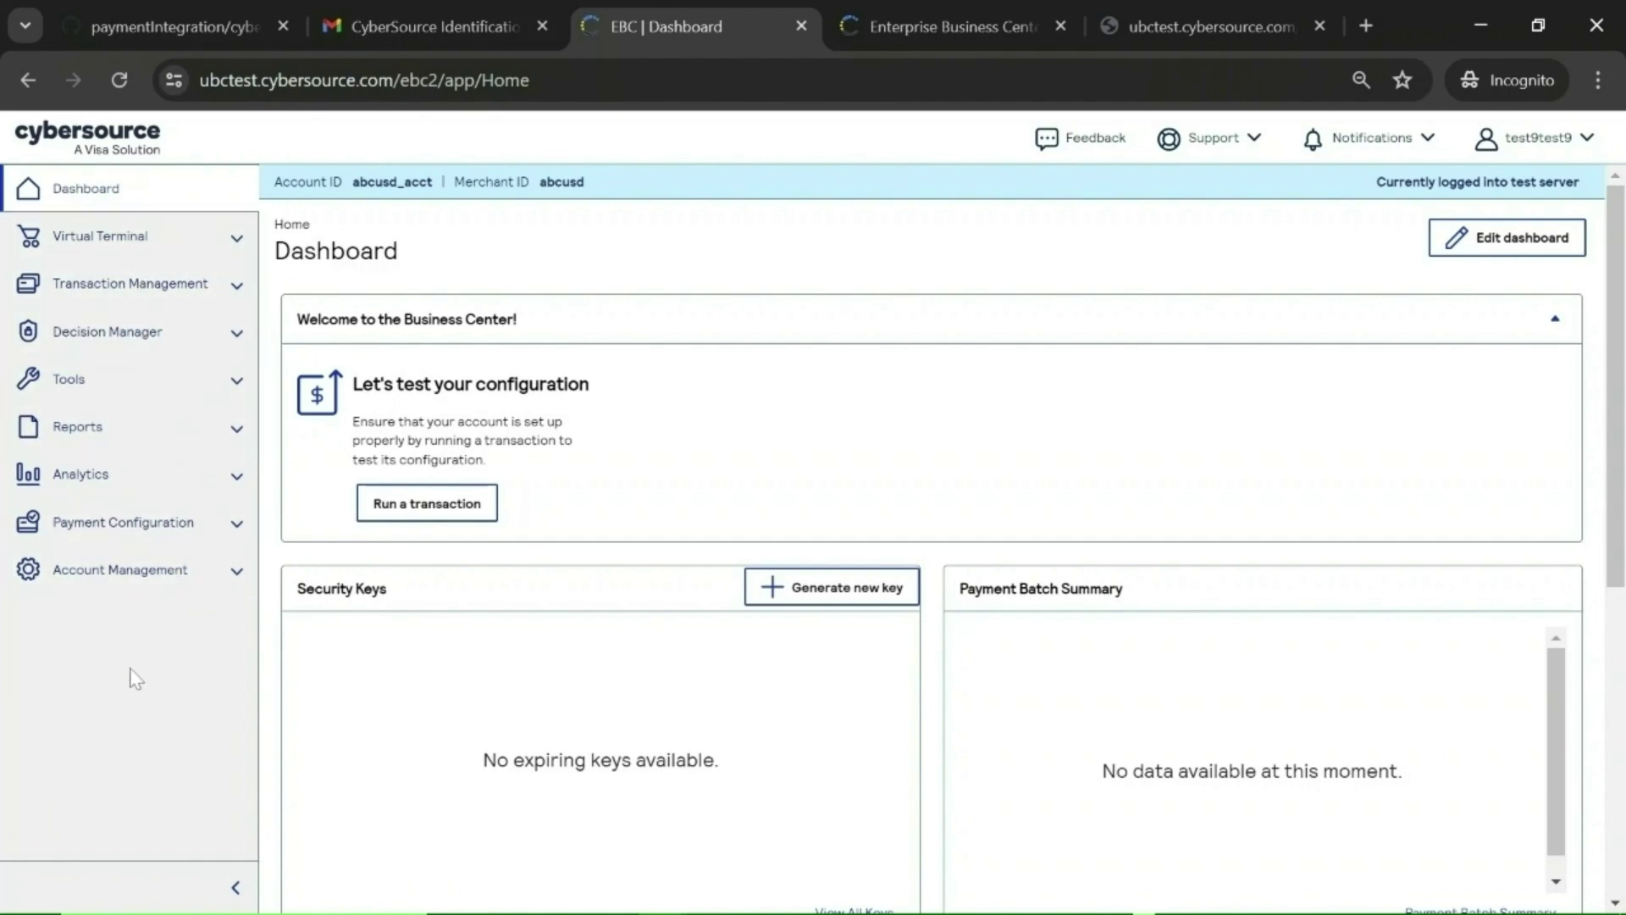
- Expand Virtual Terminal and Transaction Management in the sidebar, then open Transactions
click(1207, 26)
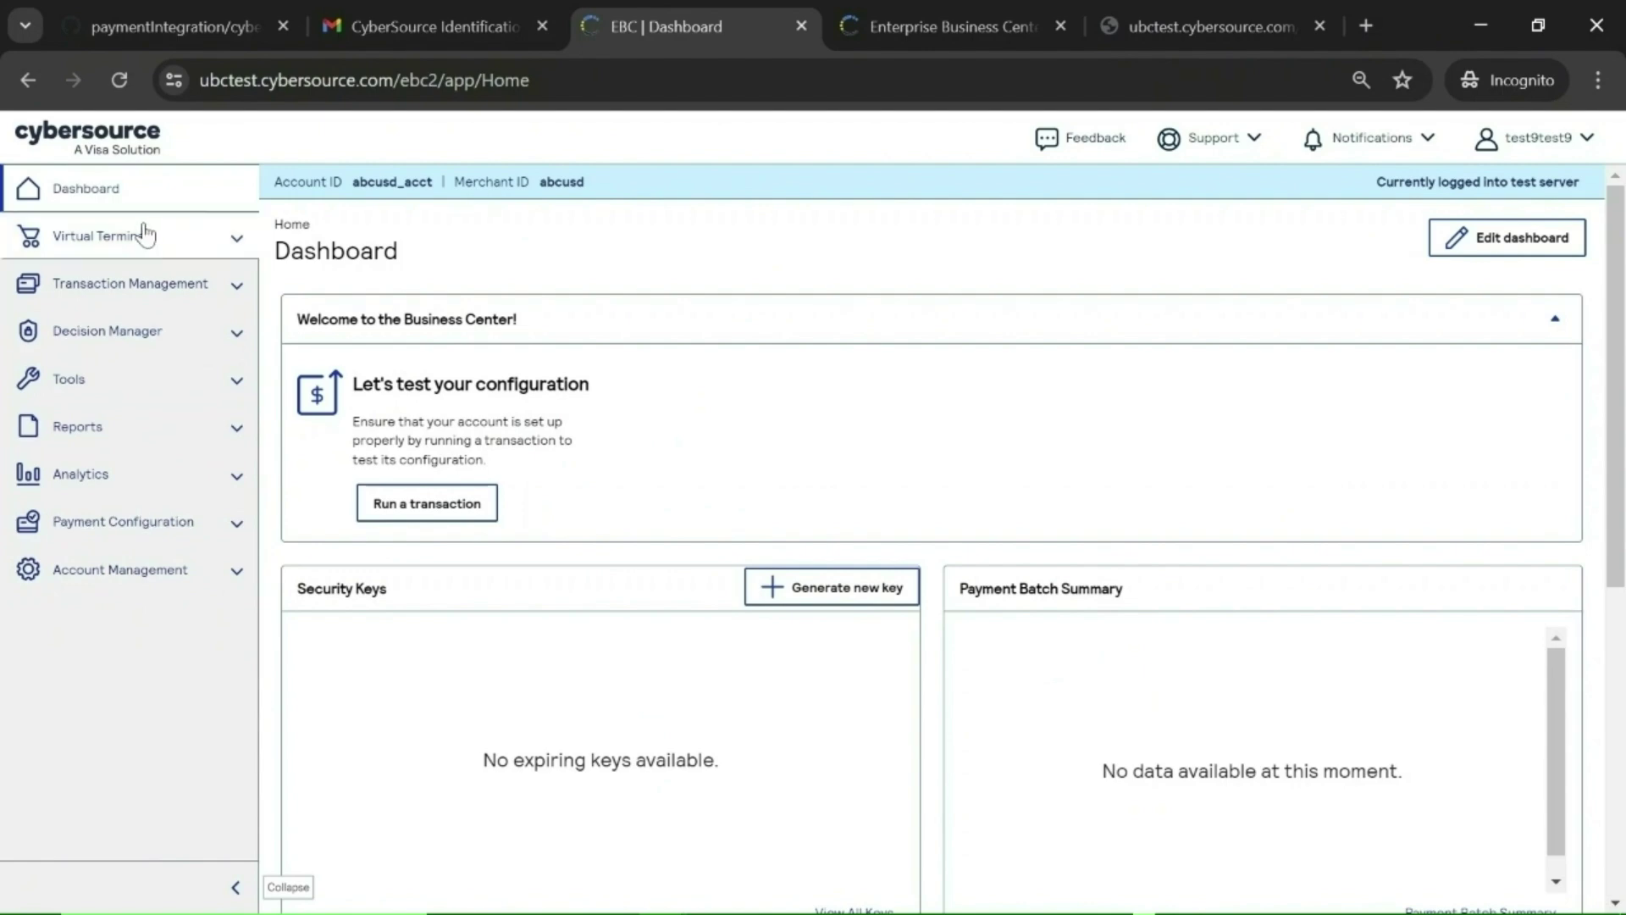
click(179, 241)
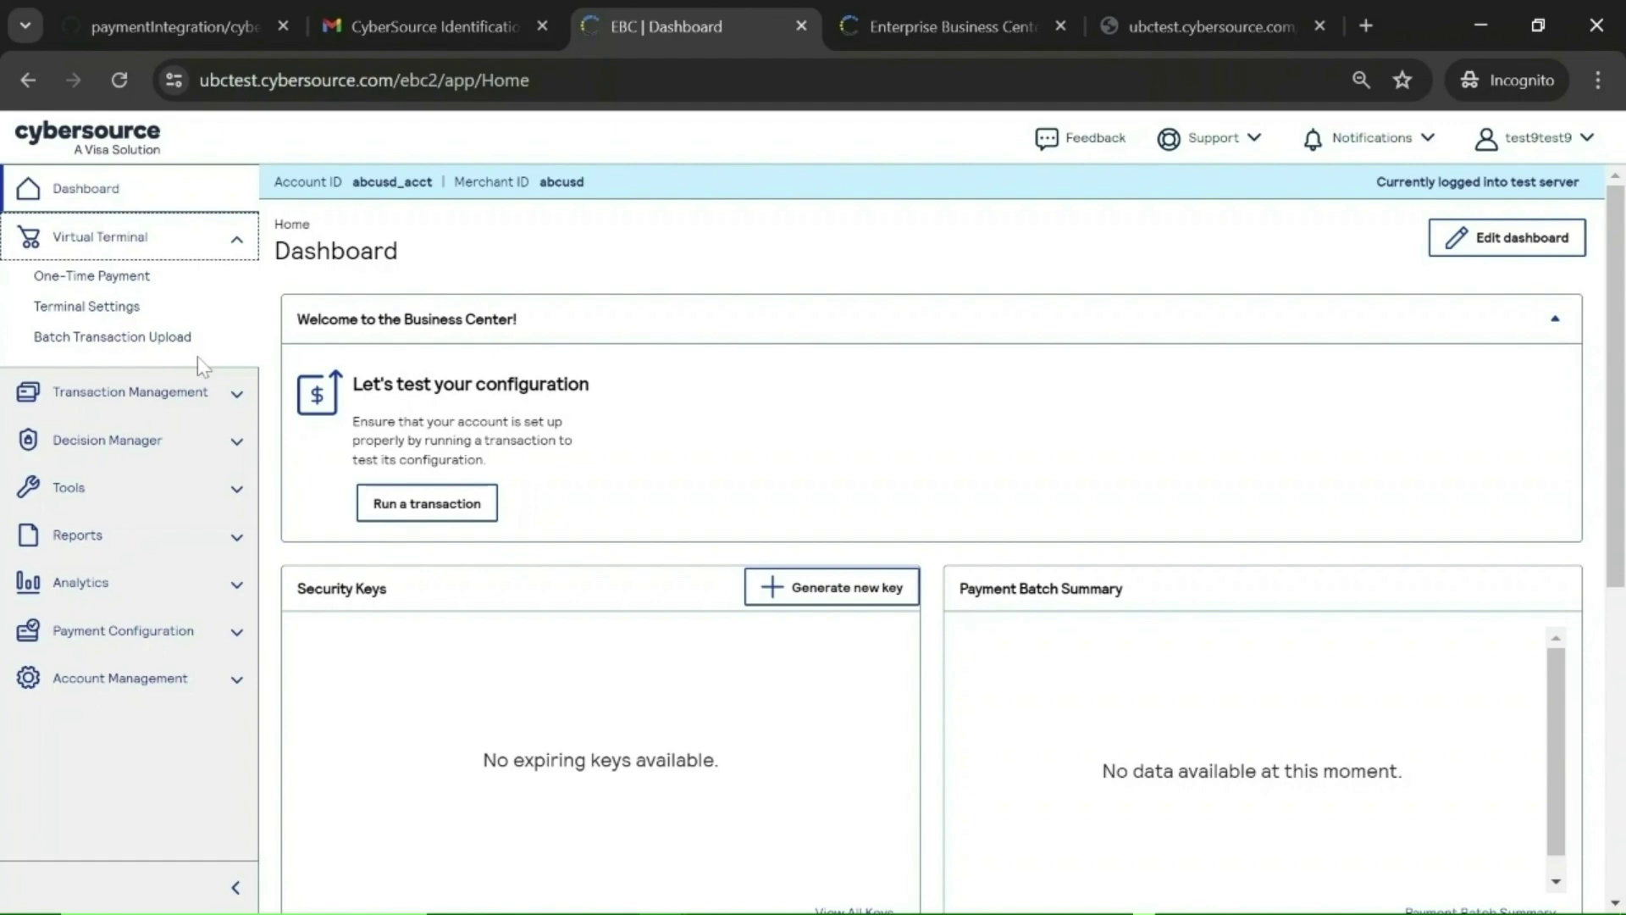
click(161, 405)
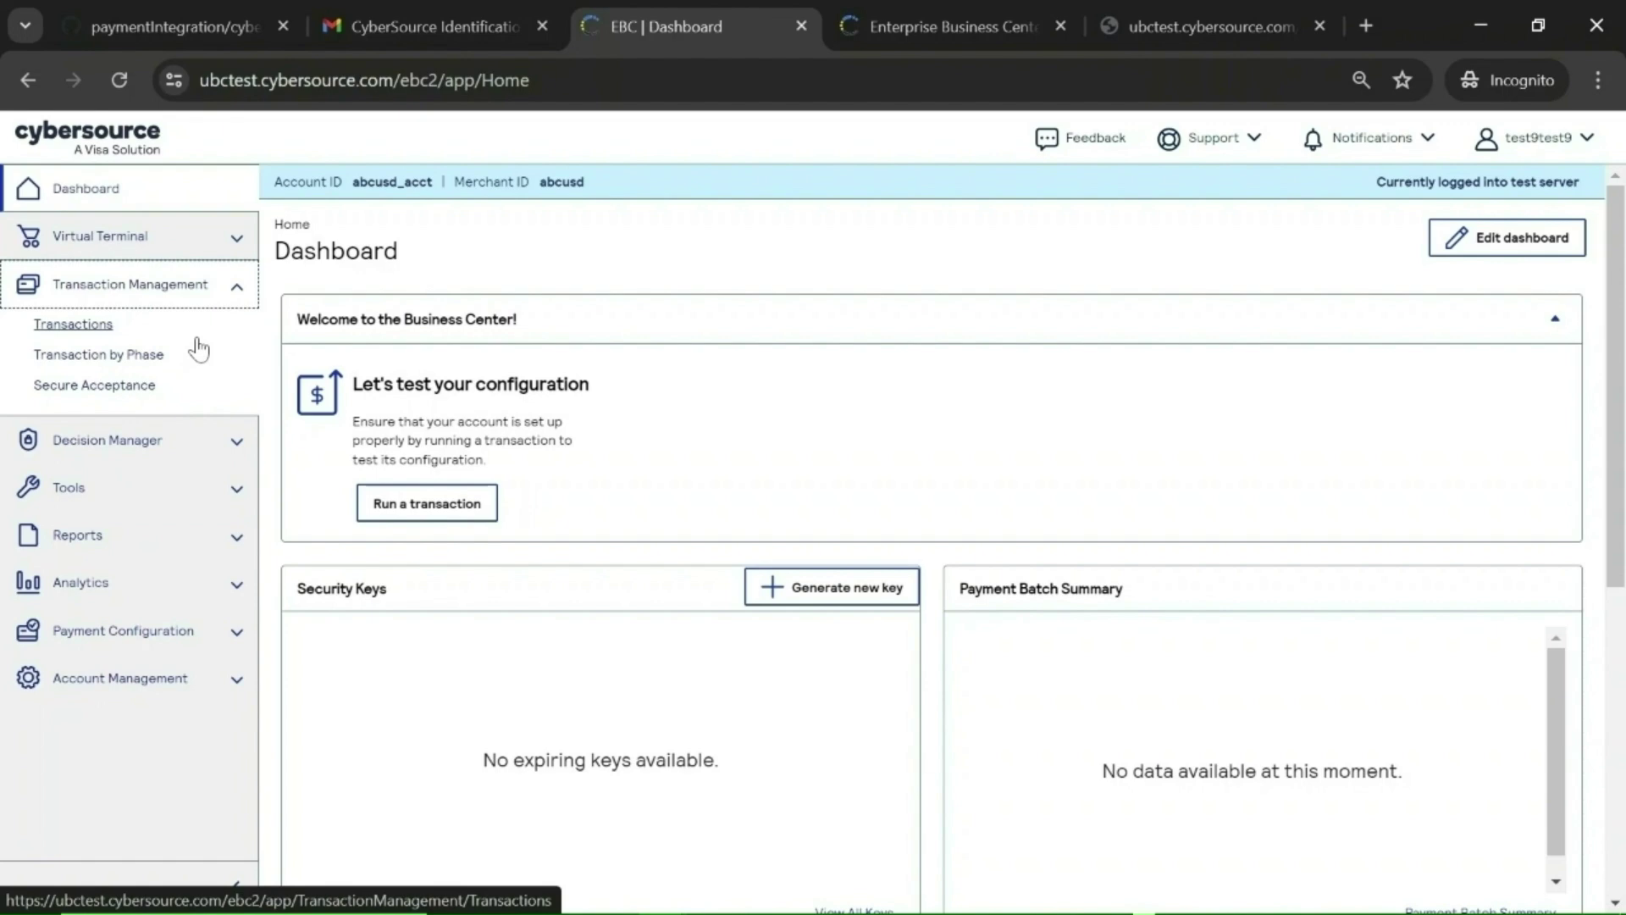
click(73, 324)
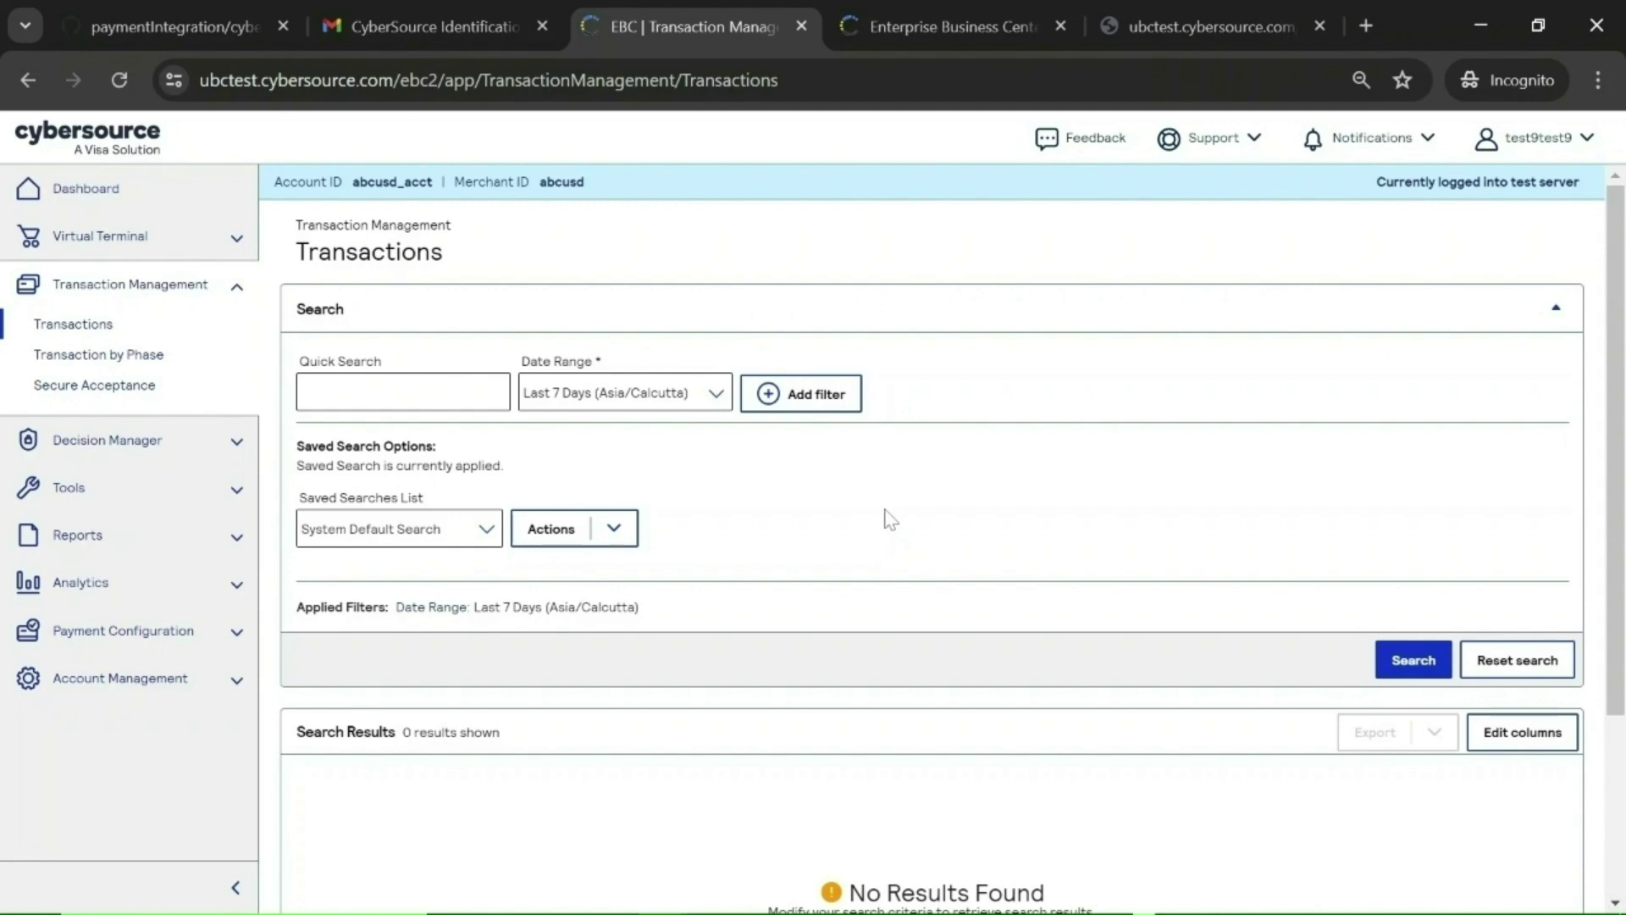
- Expand Decision Manager, Tools, Reports and Payment Configuration, then open Key Management
click(159, 446)
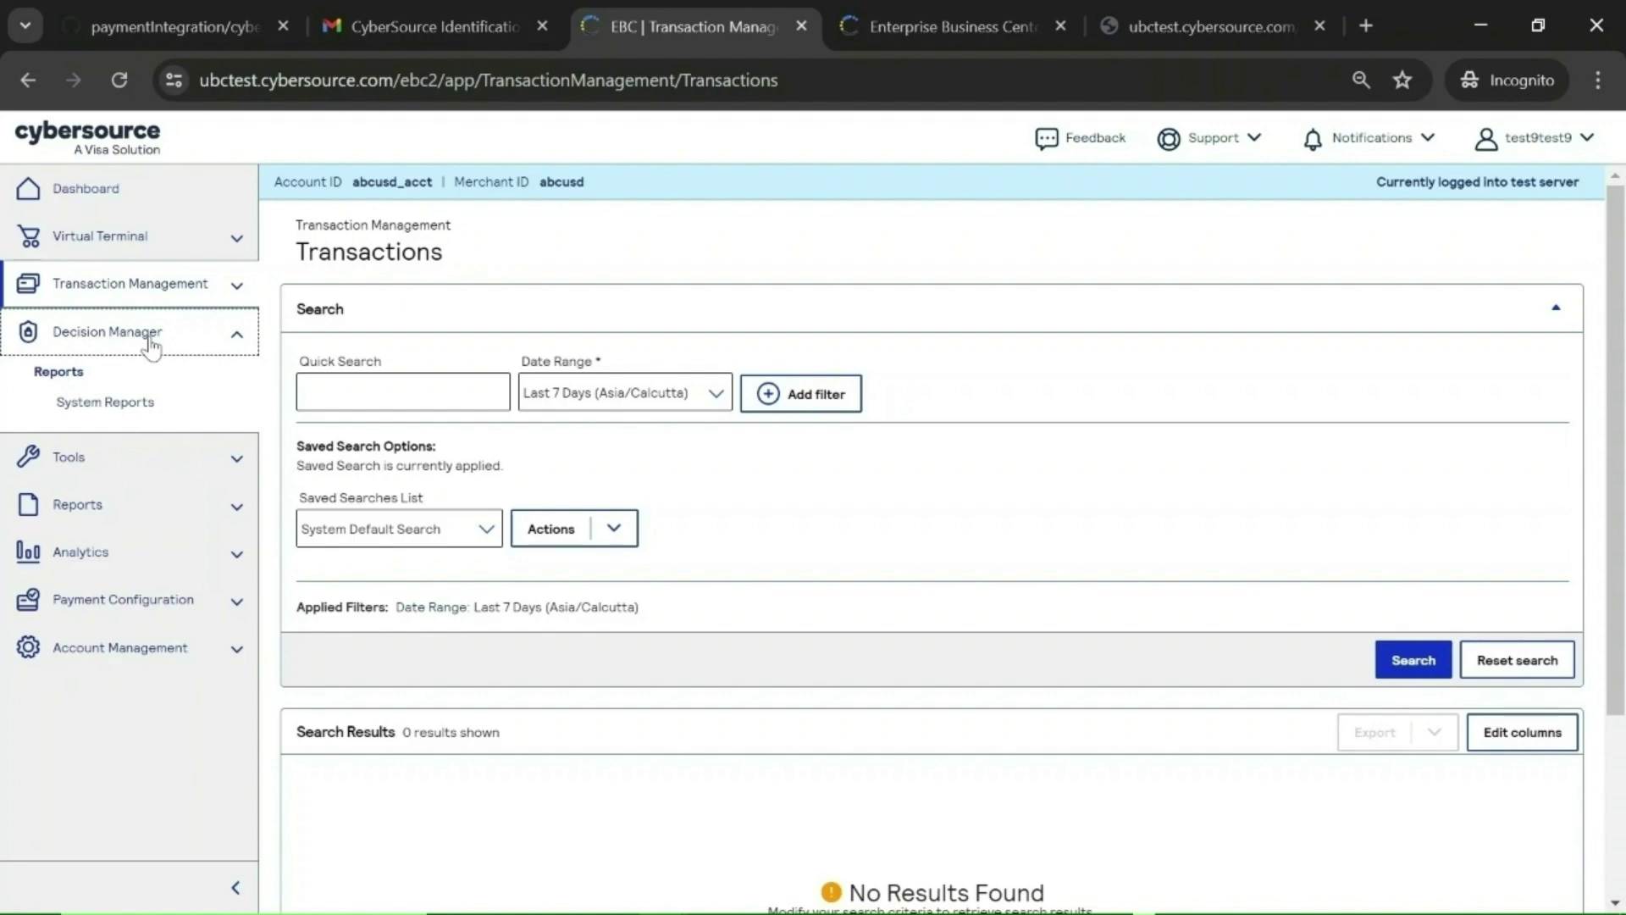
click(157, 476)
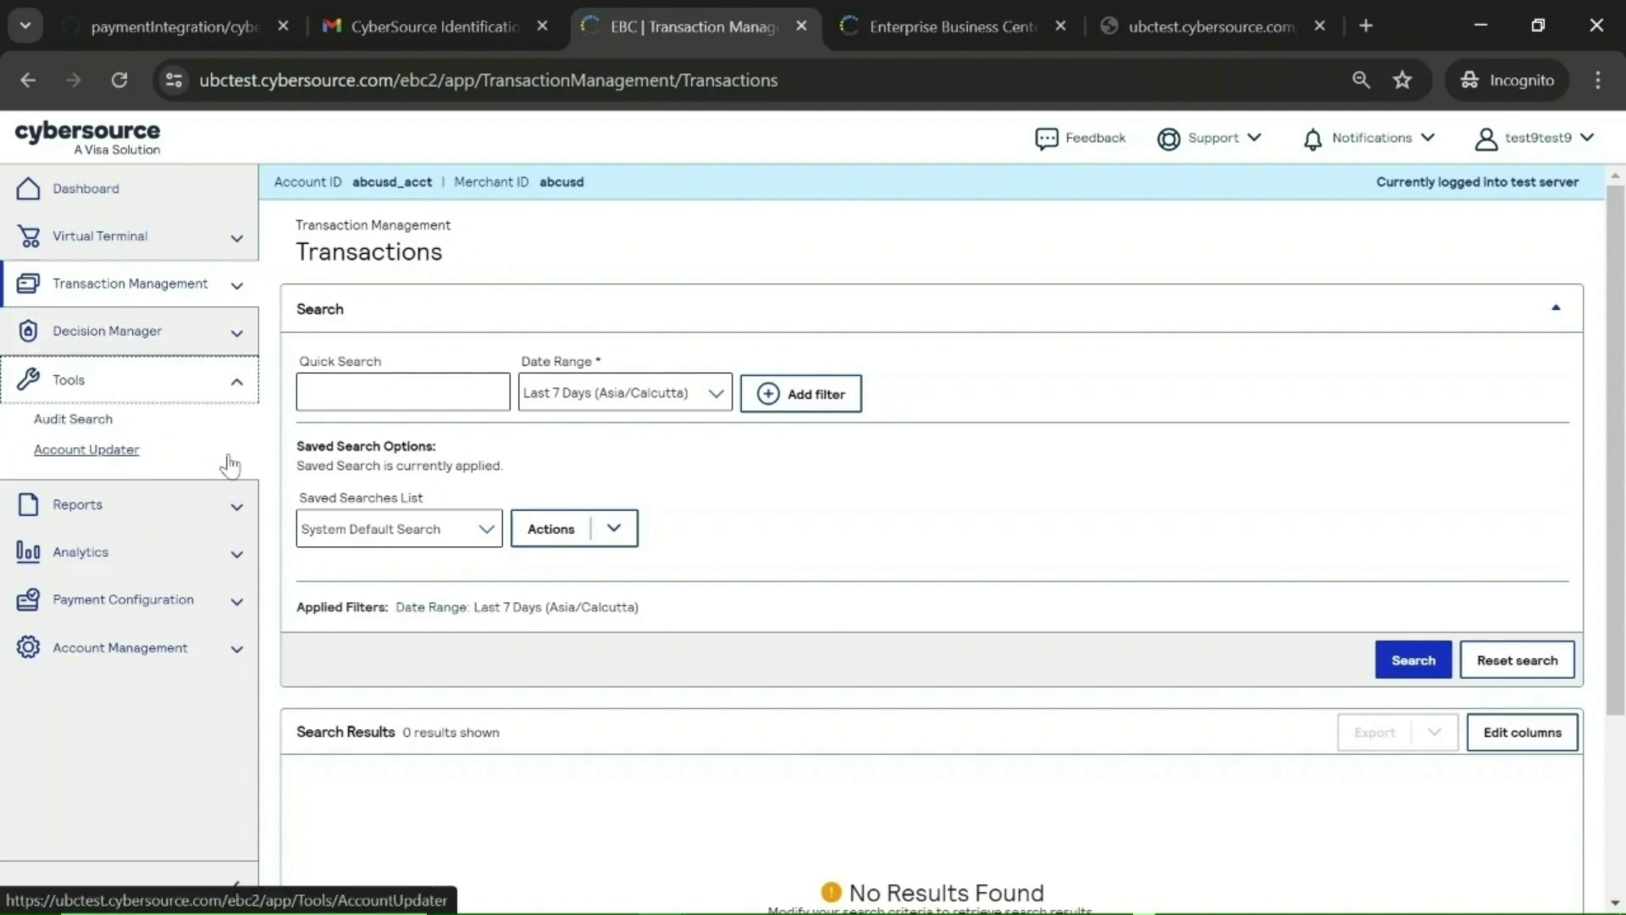
click(127, 506)
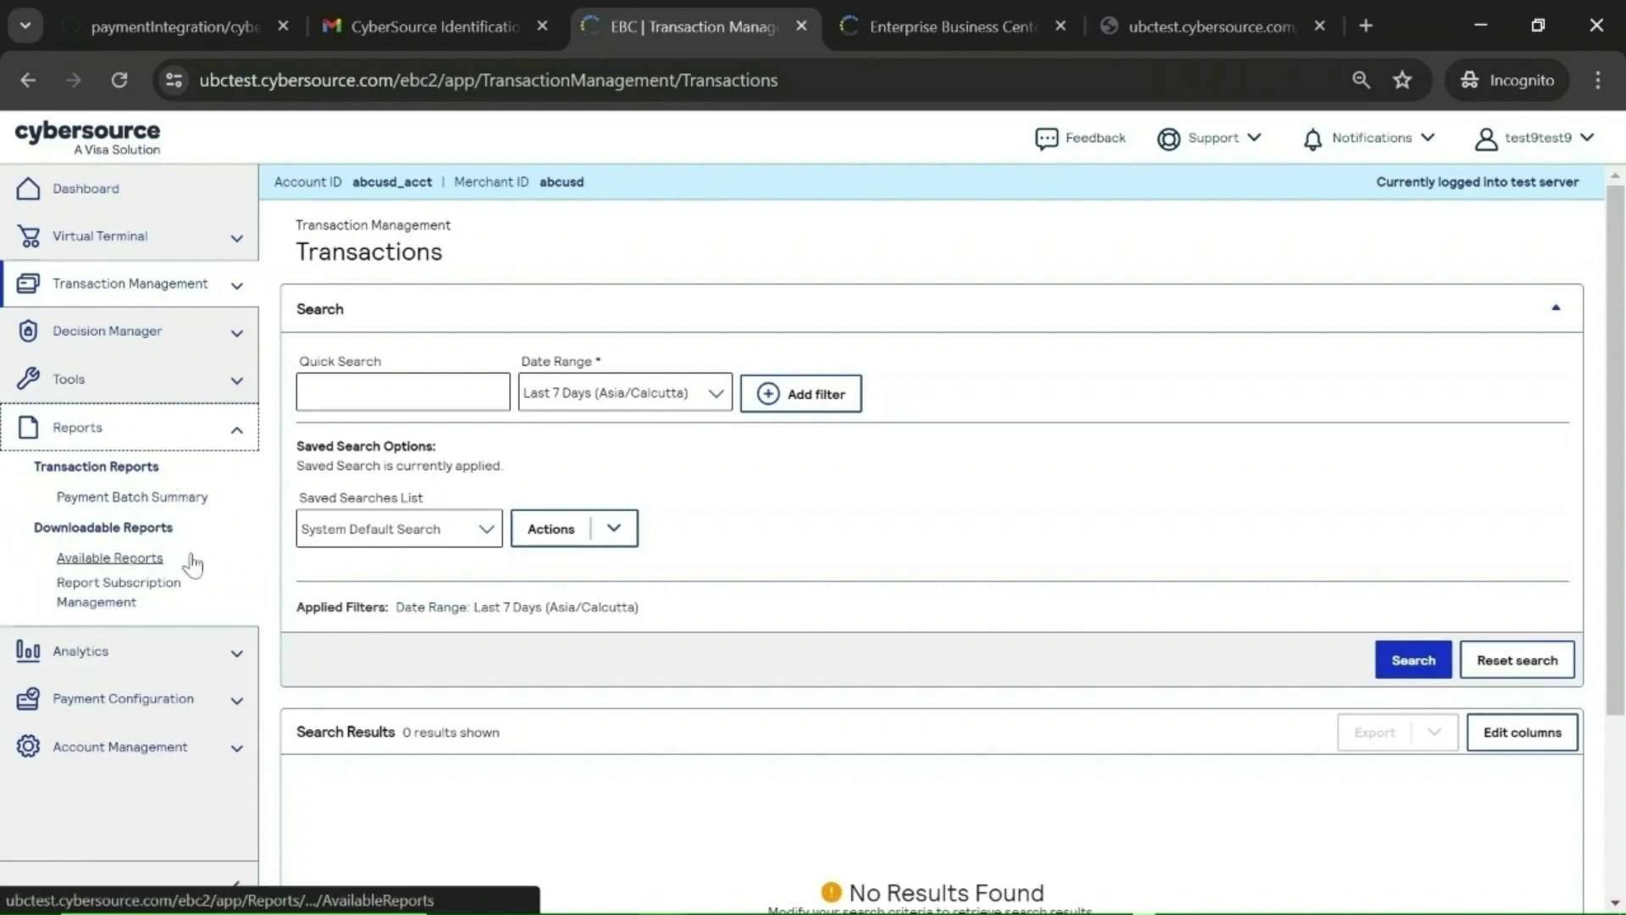
click(195, 699)
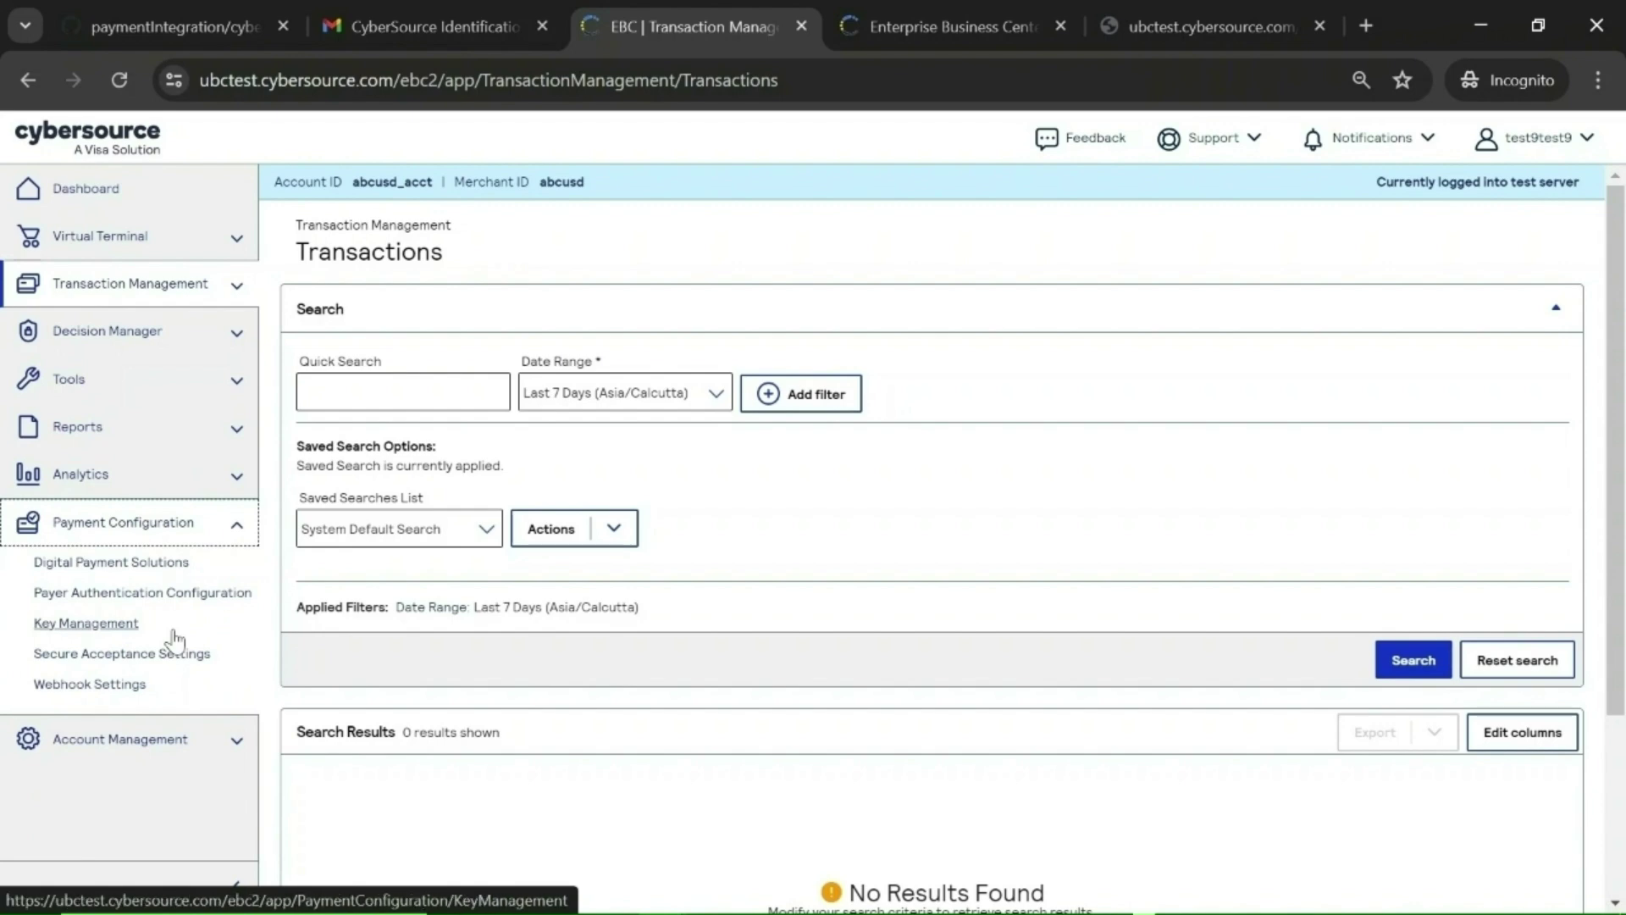
click(123, 627)
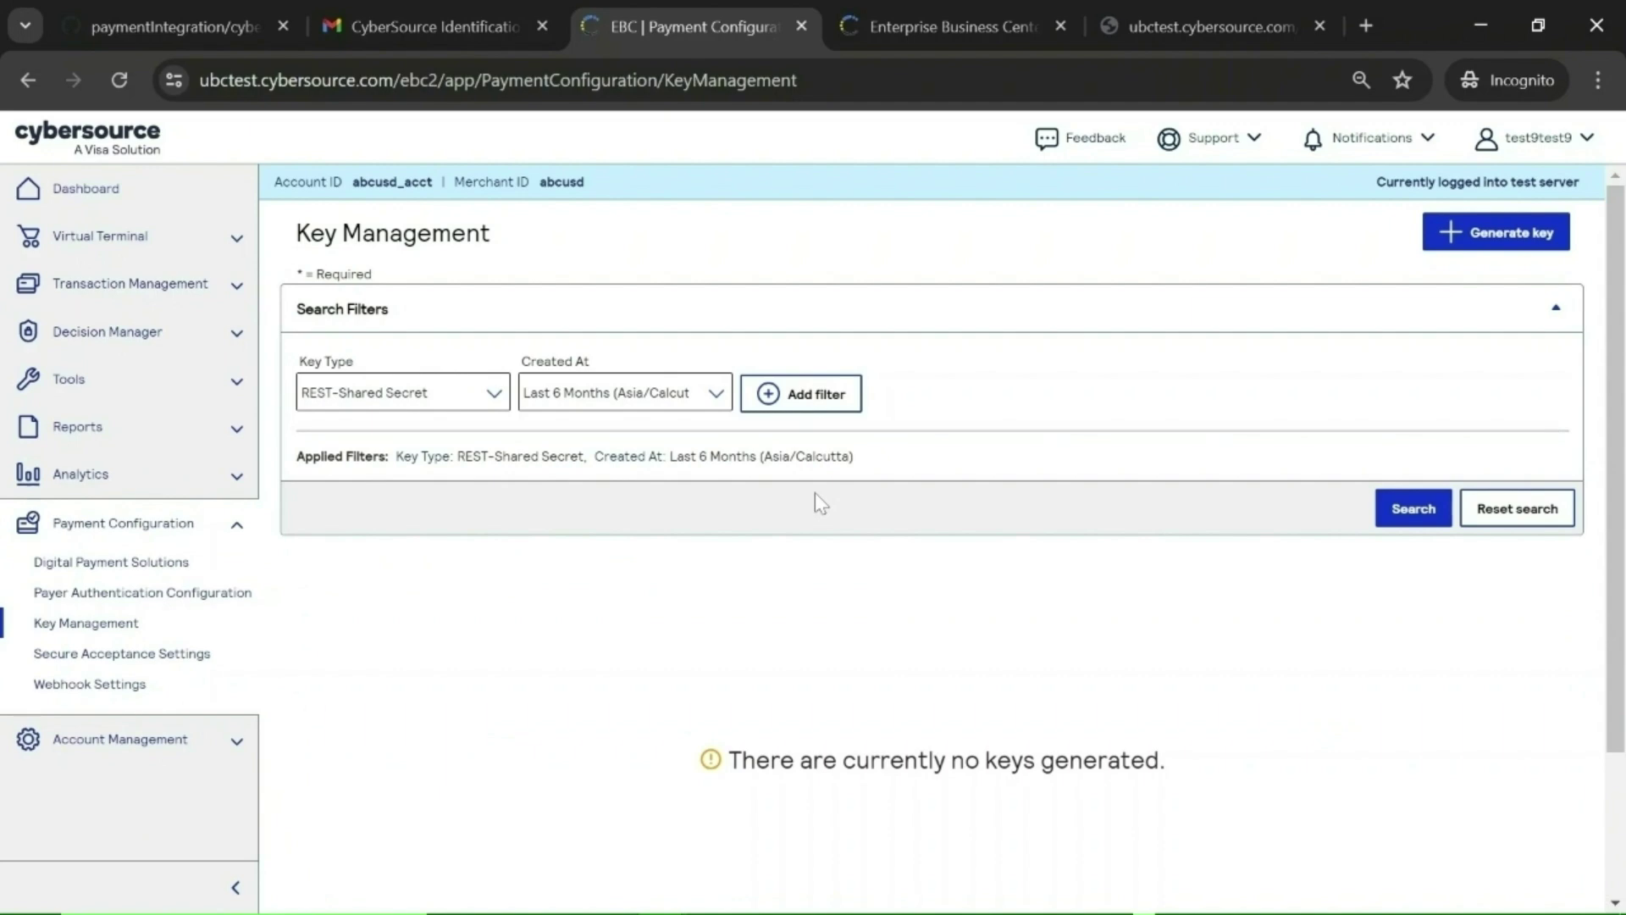
- Look through the options in the Key Type dropdown, then close it
click(491, 395)
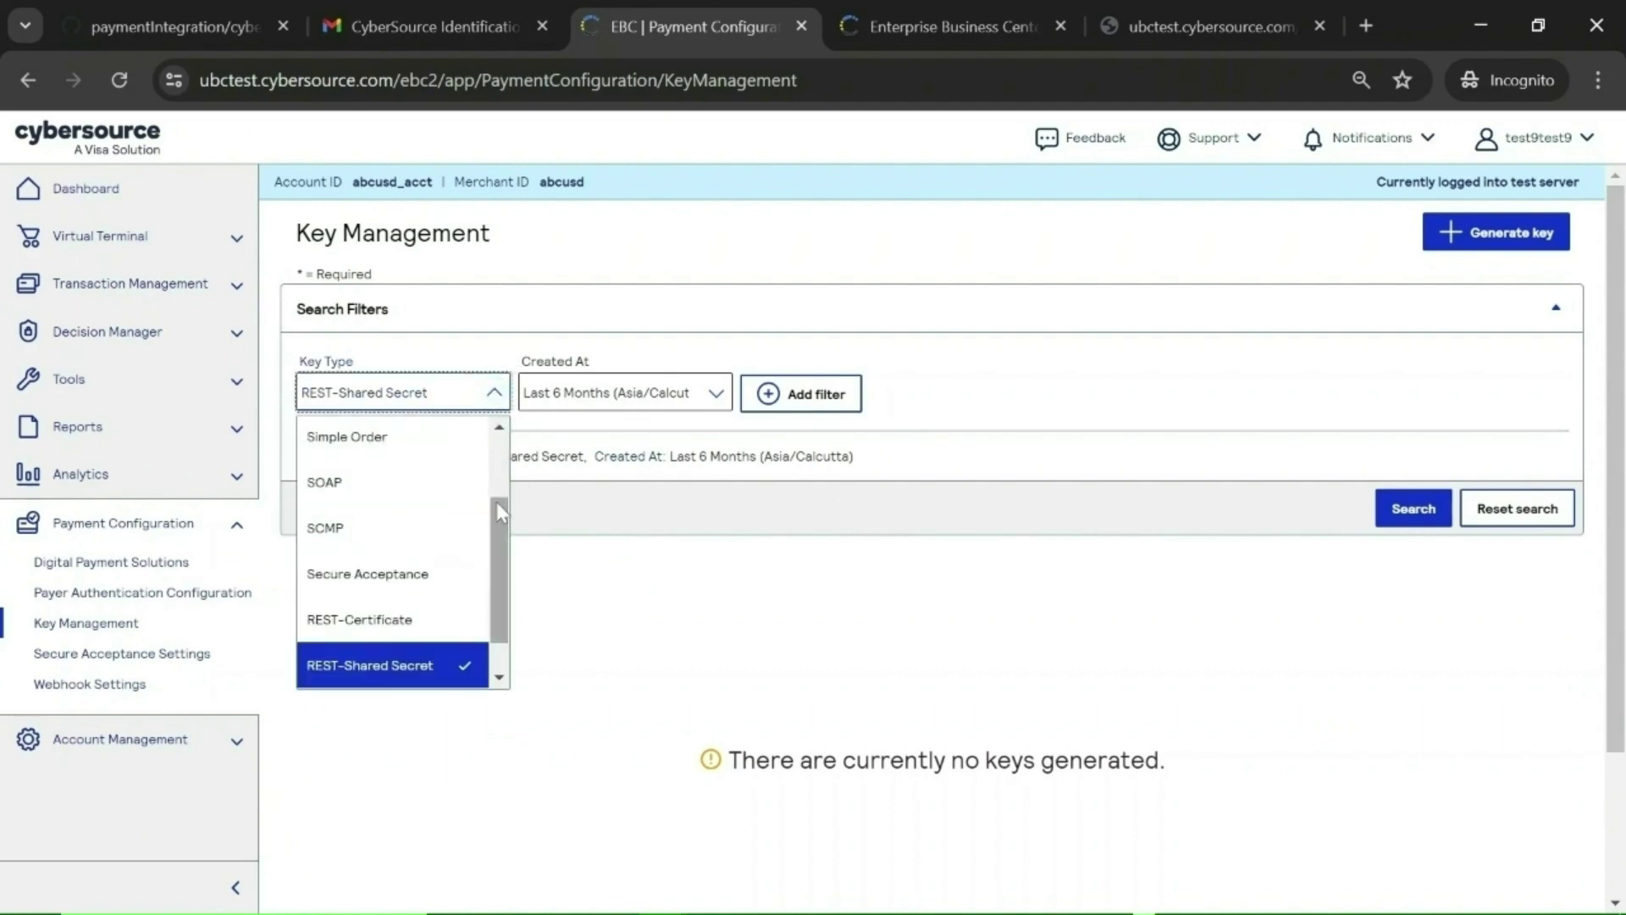
scroll(399, 550, up, 1)
scroll(398, 550, down, 2)
click(523, 590)
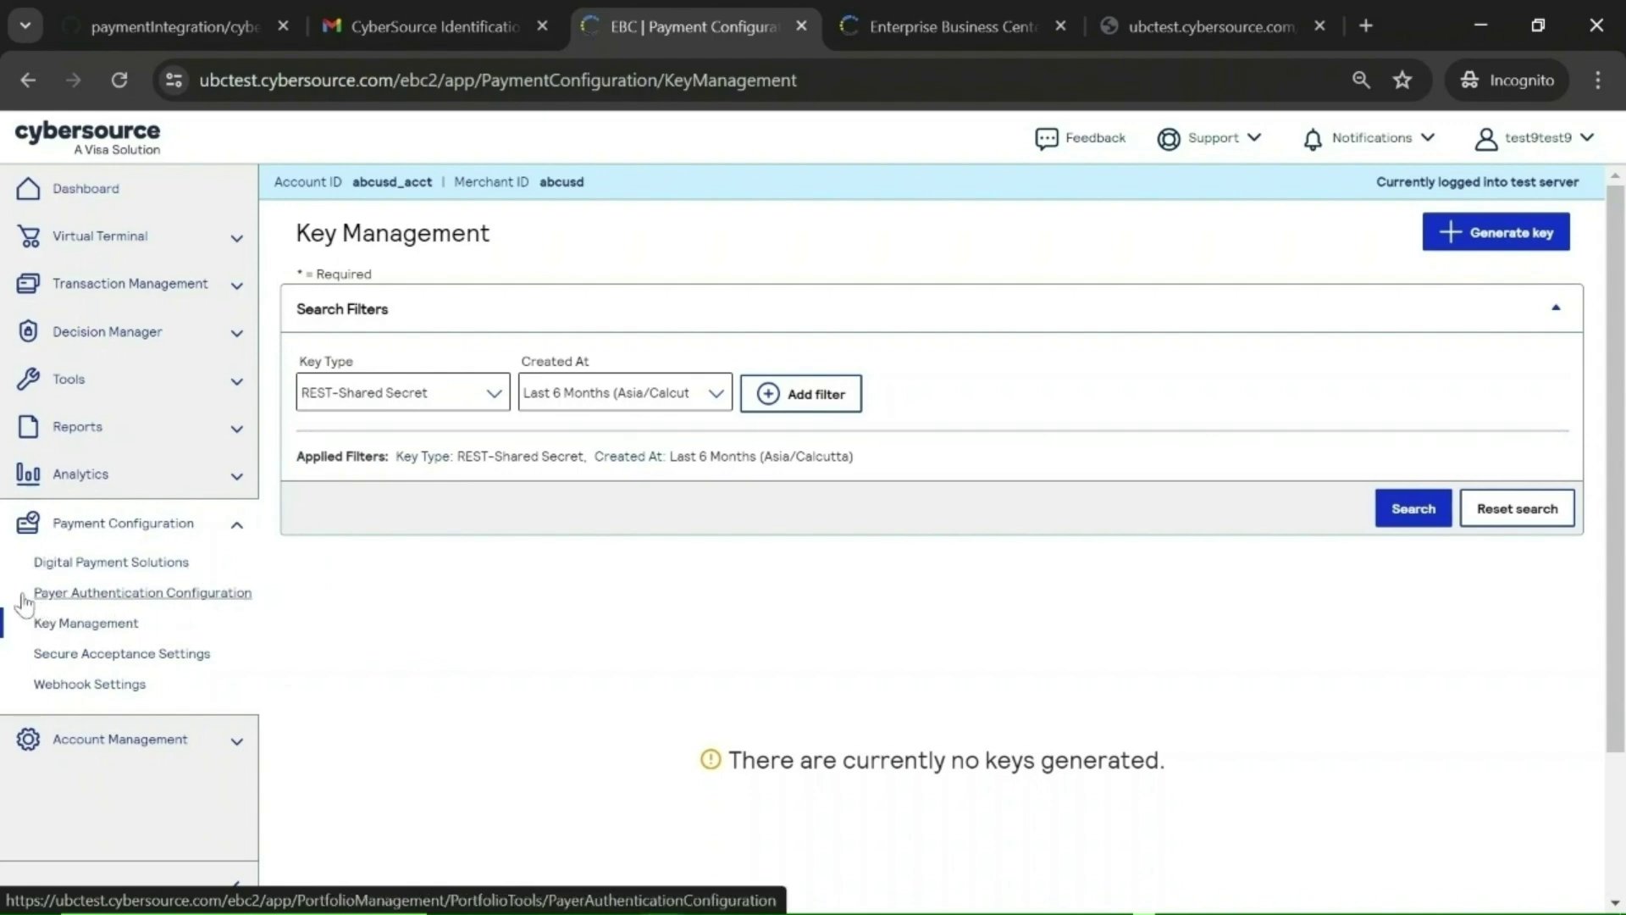
- Go to Users under Account Management to list the single Administrator user
click(208, 596)
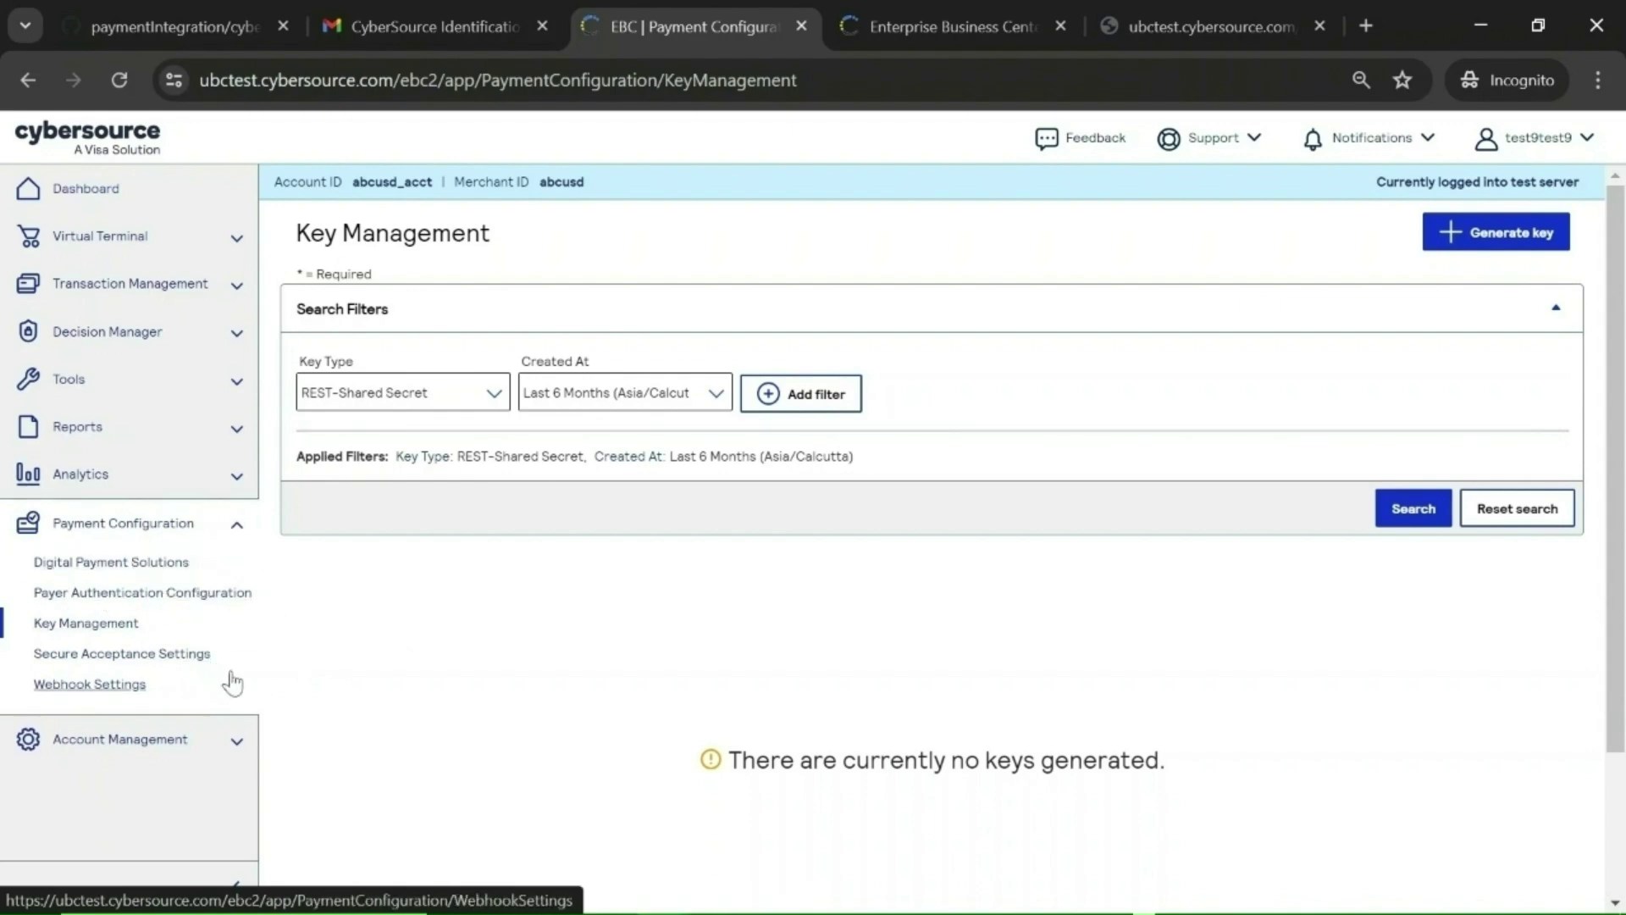
click(207, 534)
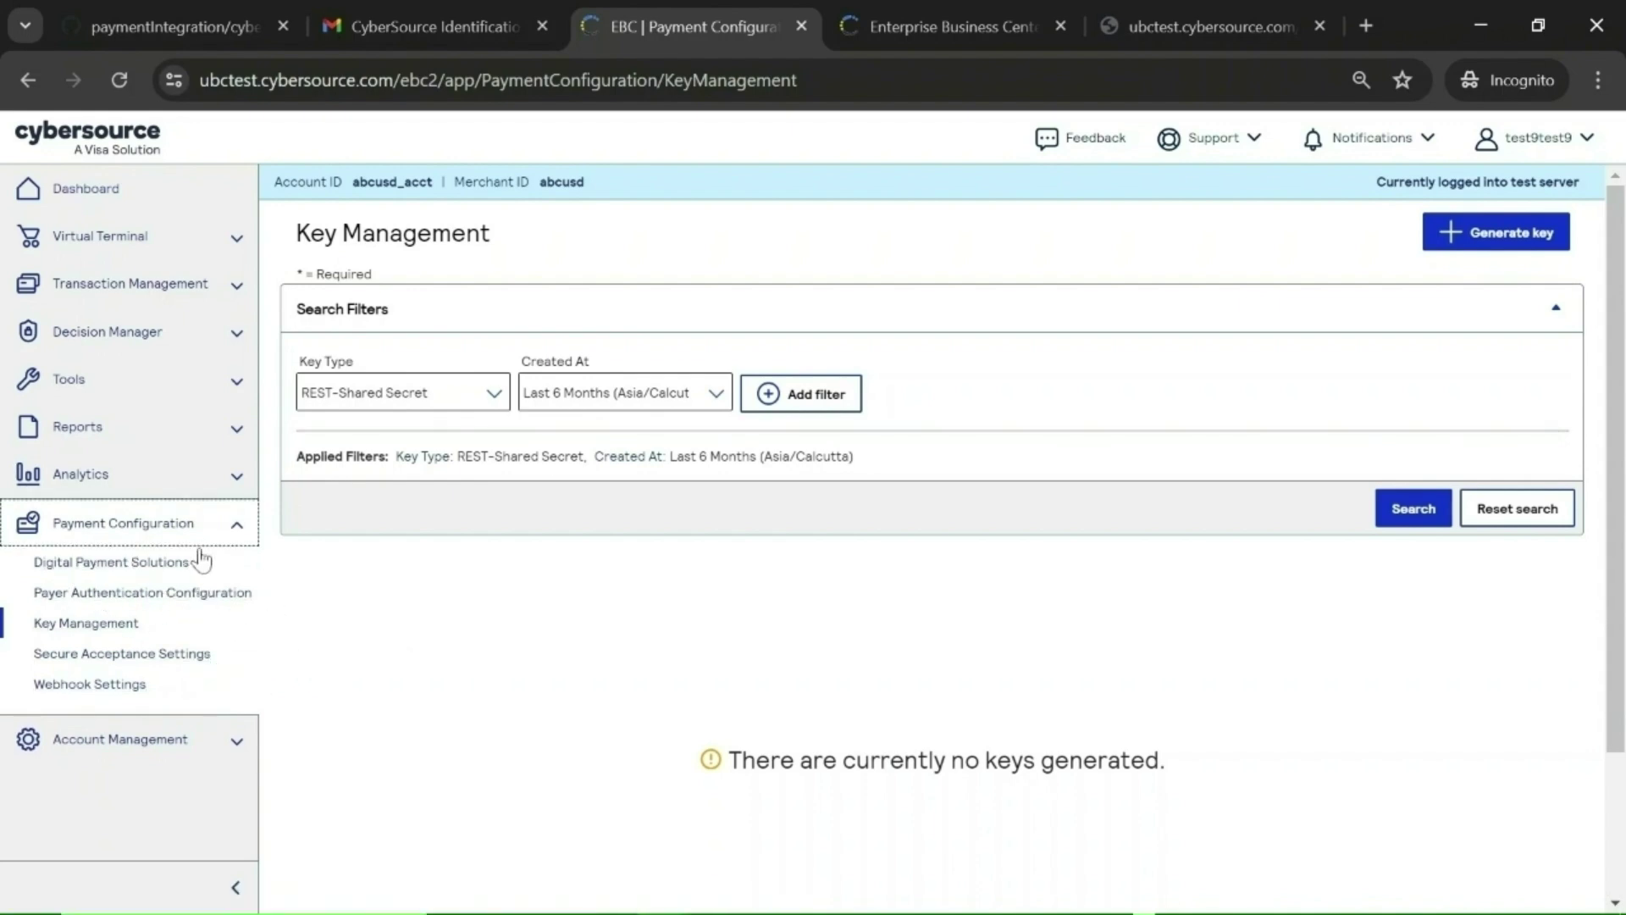
click(161, 746)
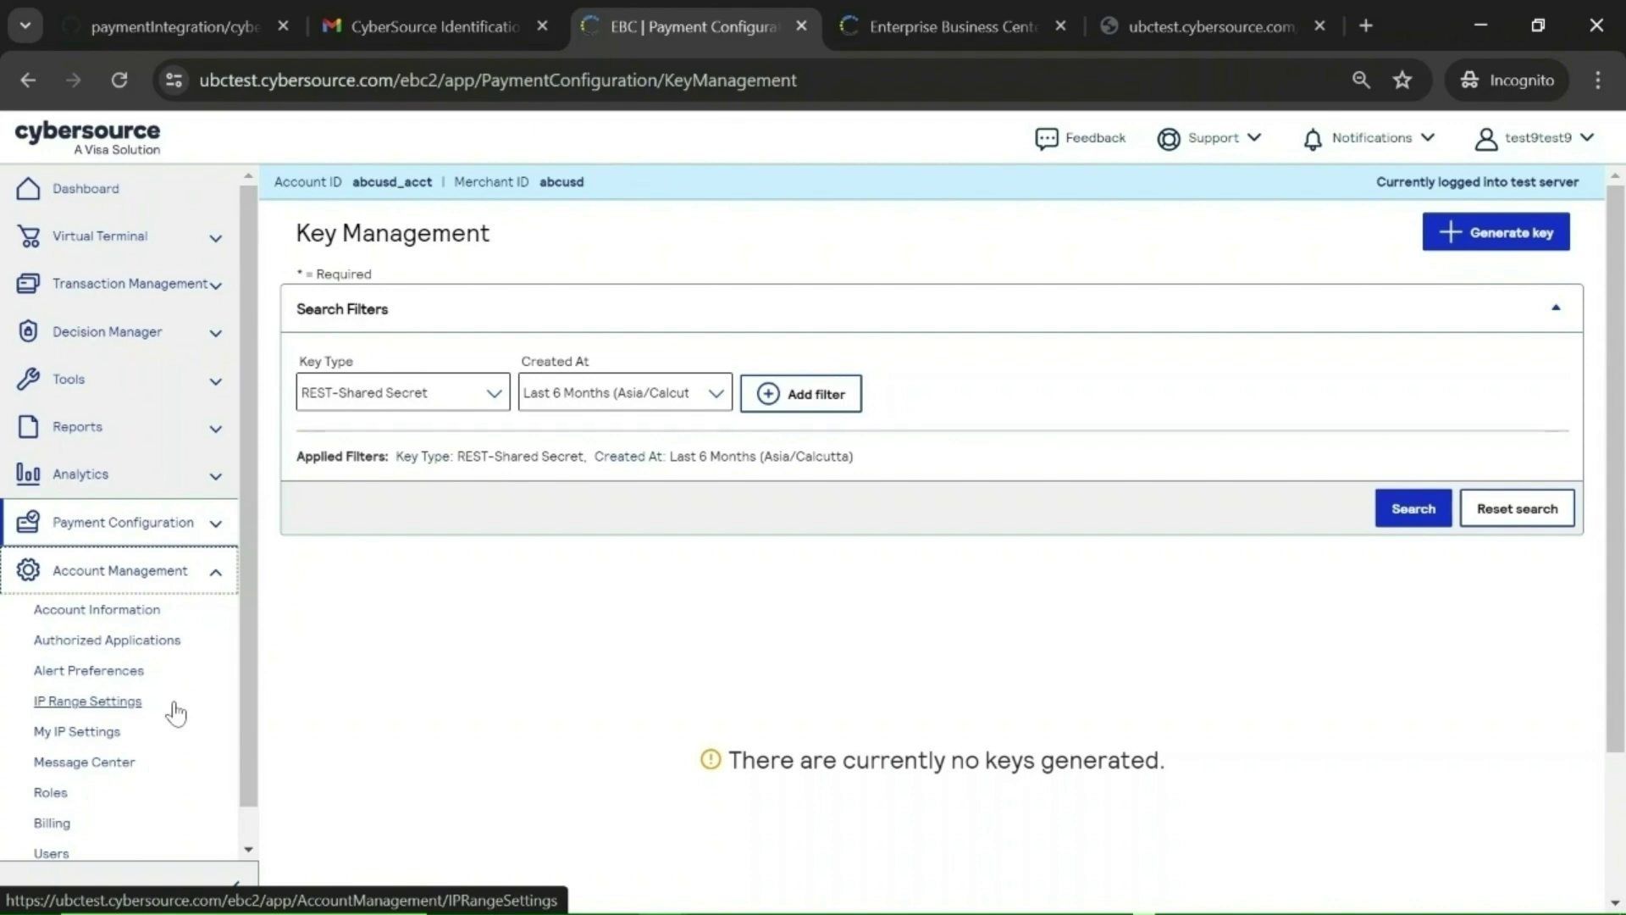
scroll(170, 758, down, 1)
click(52, 815)
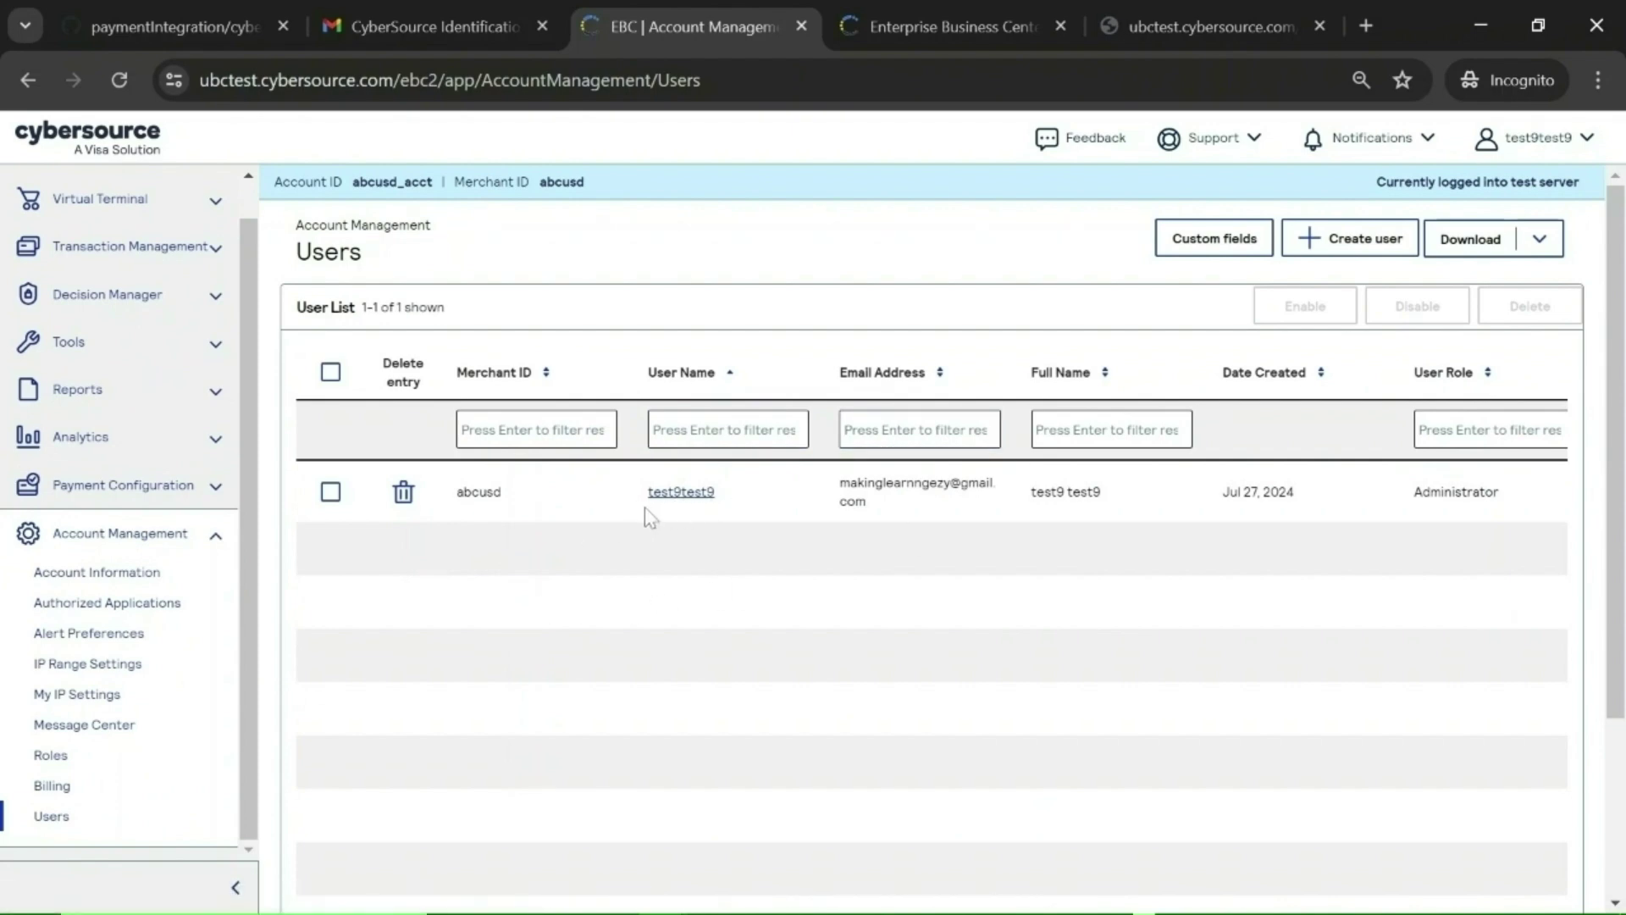
- Review the Account Information page's business address and technical contact details
click(106, 573)
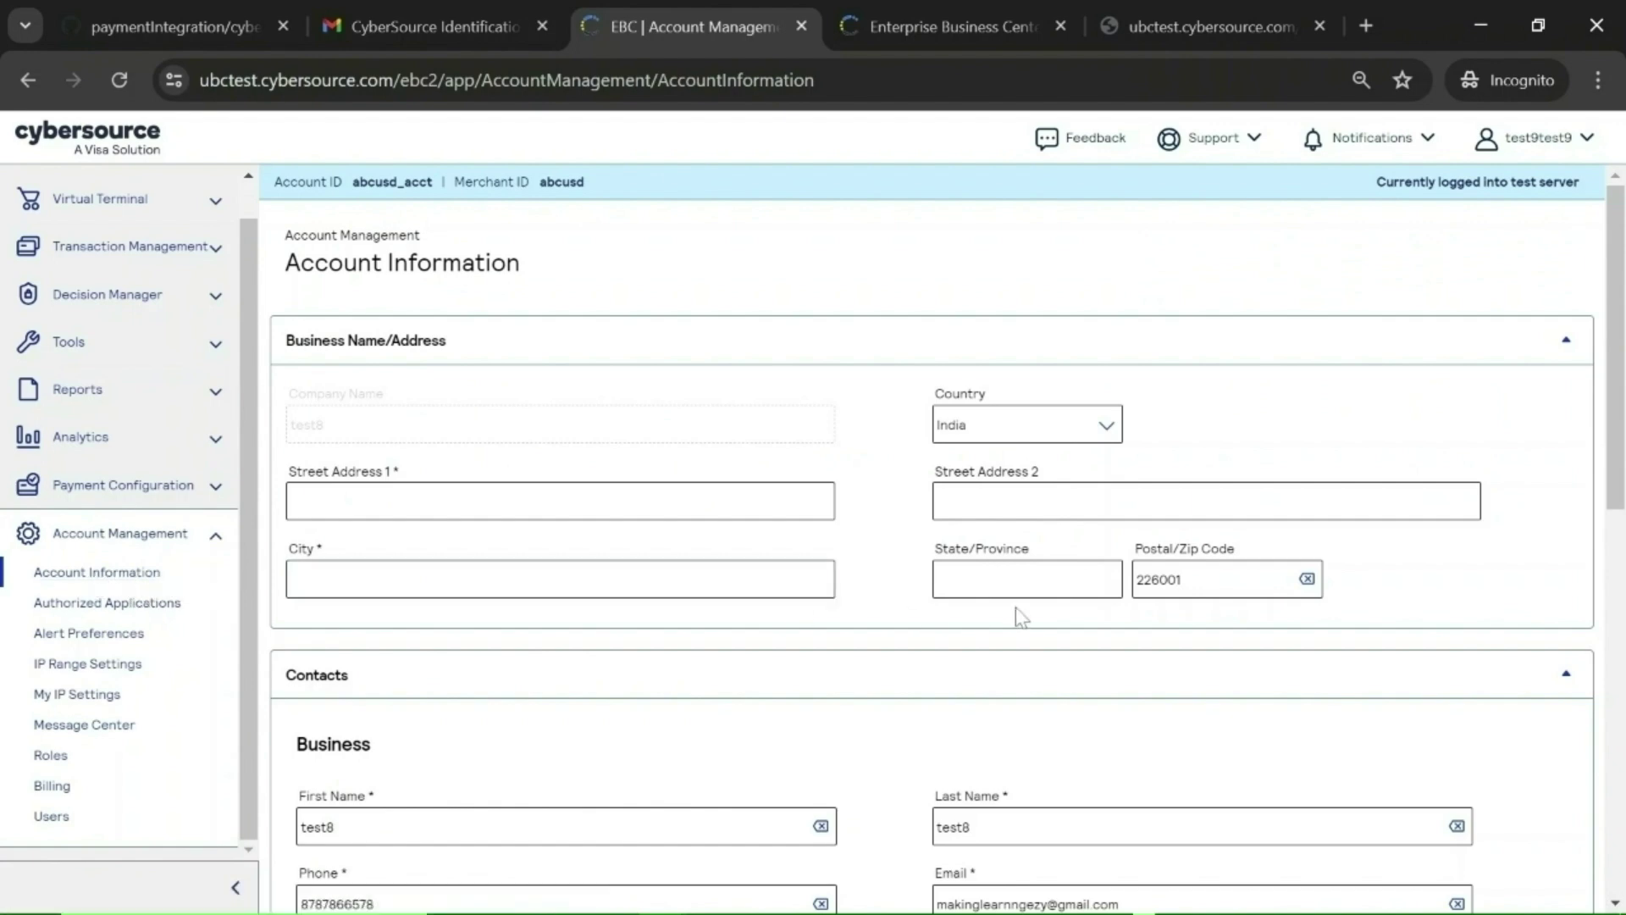
scroll(896, 610, down, 5)
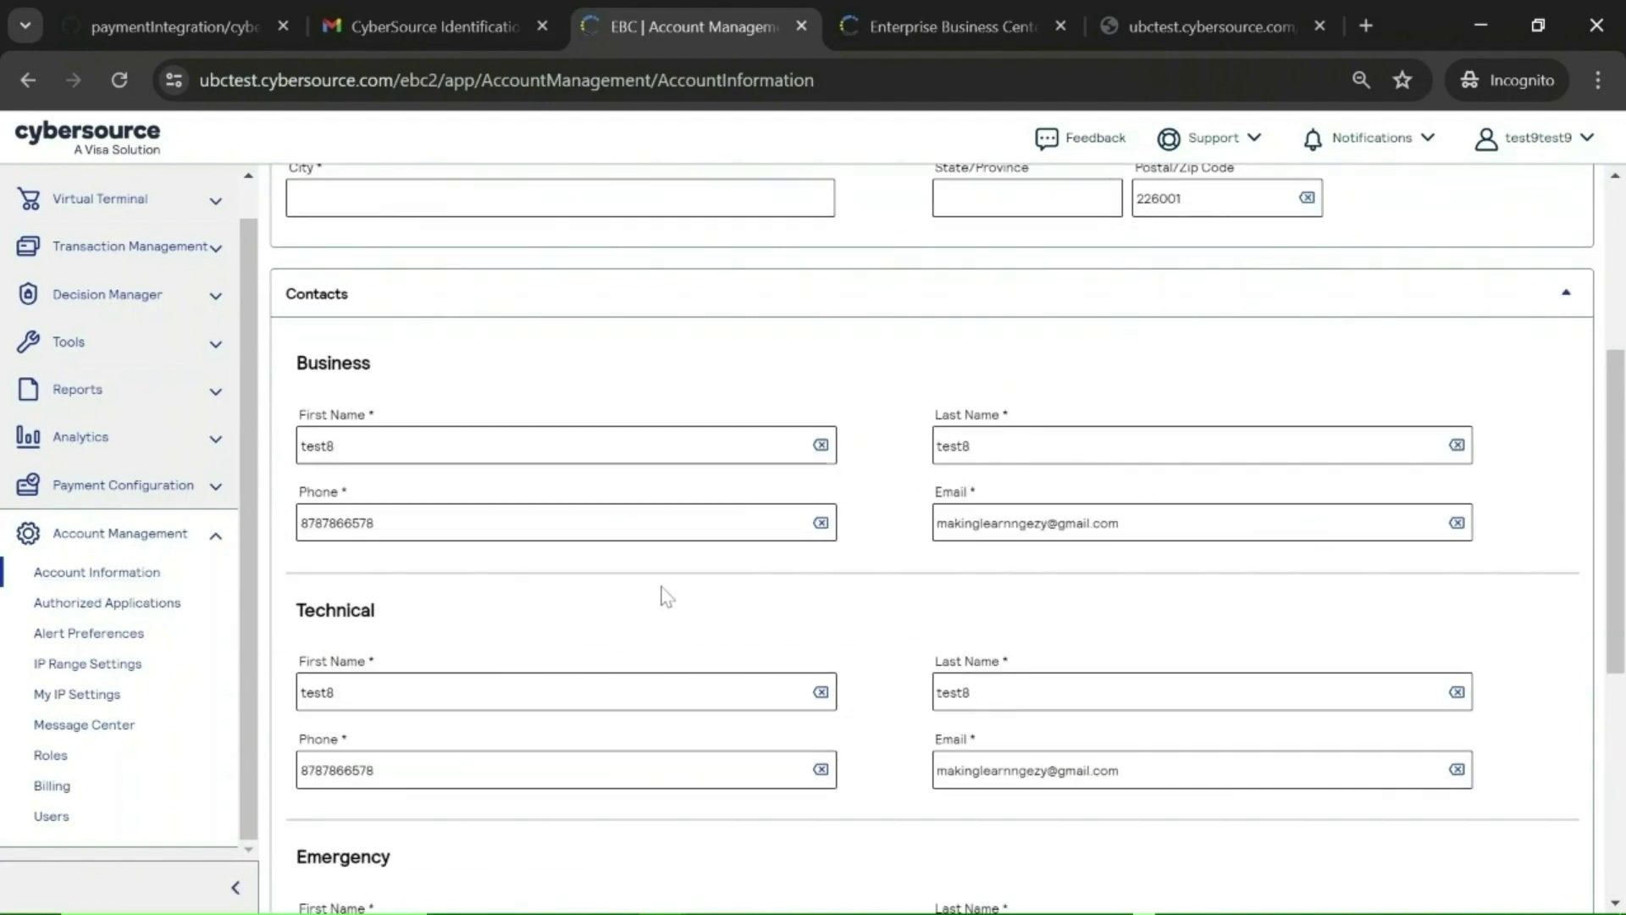
scroll(1103, 545, up, 3)
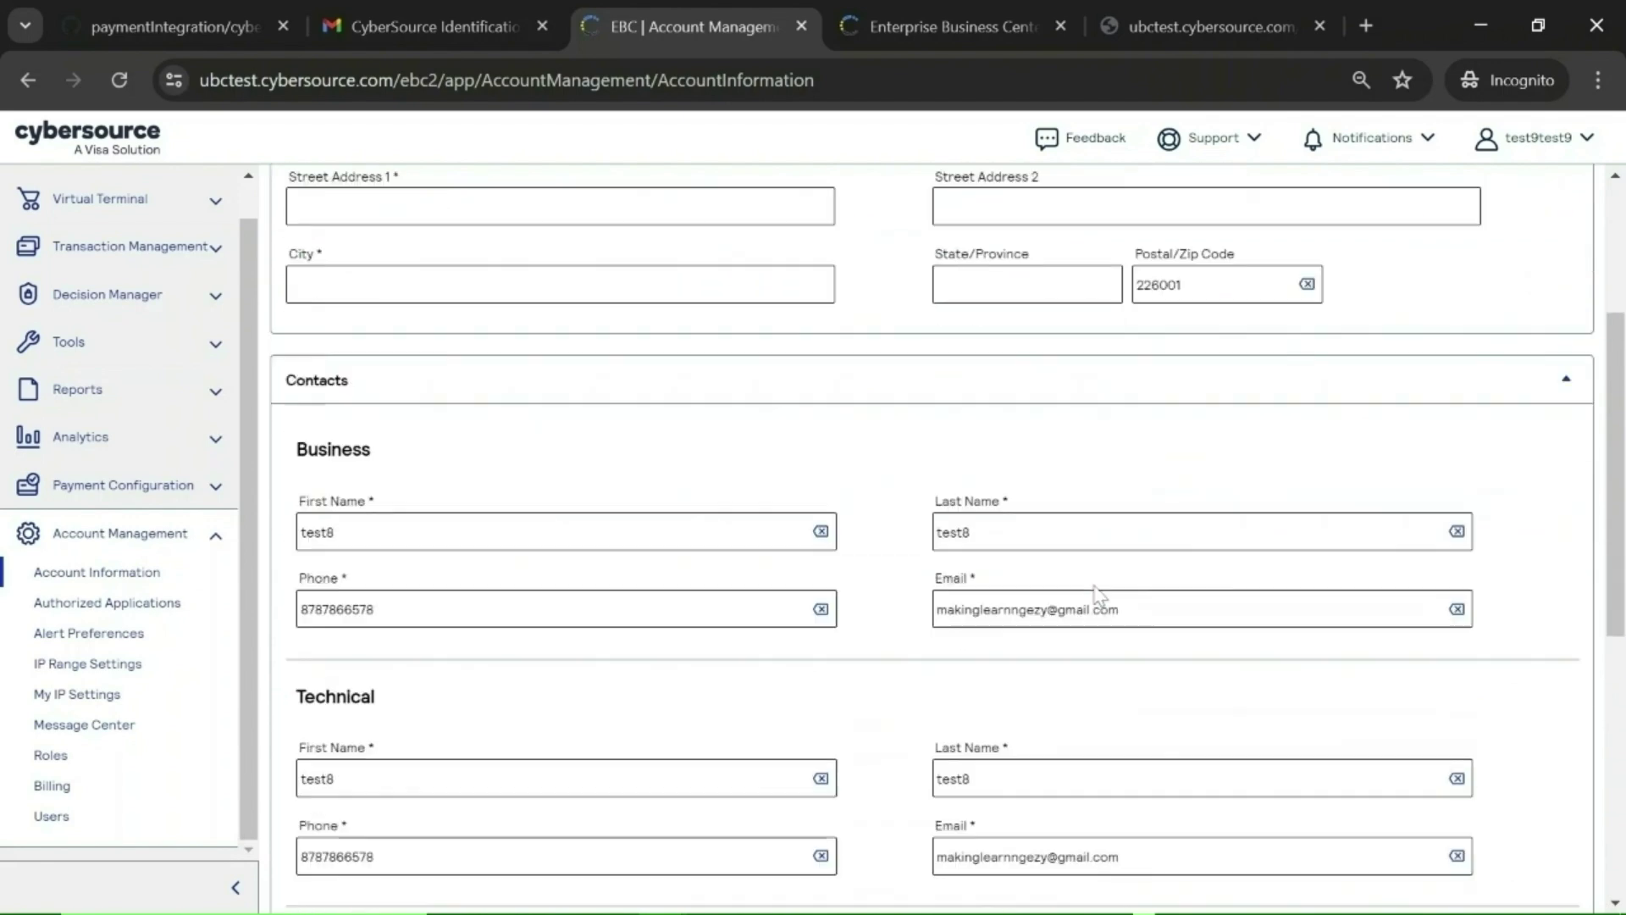
scroll(1096, 592, down, 8)
scroll(1037, 639, up, 10)
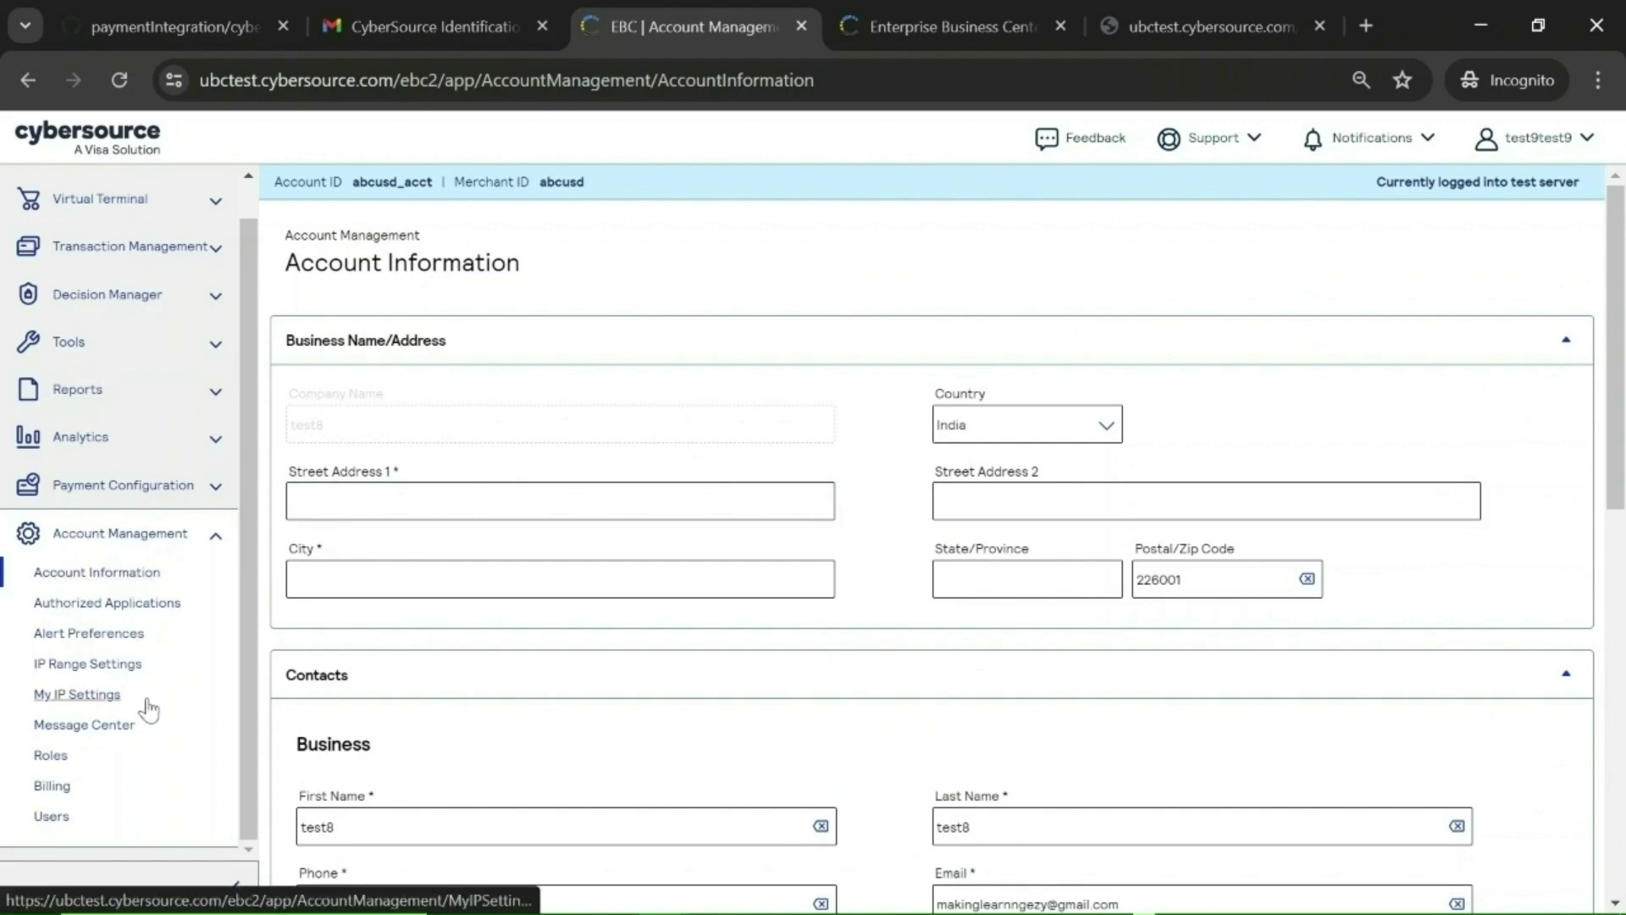
scroll(199, 651, up, 1)
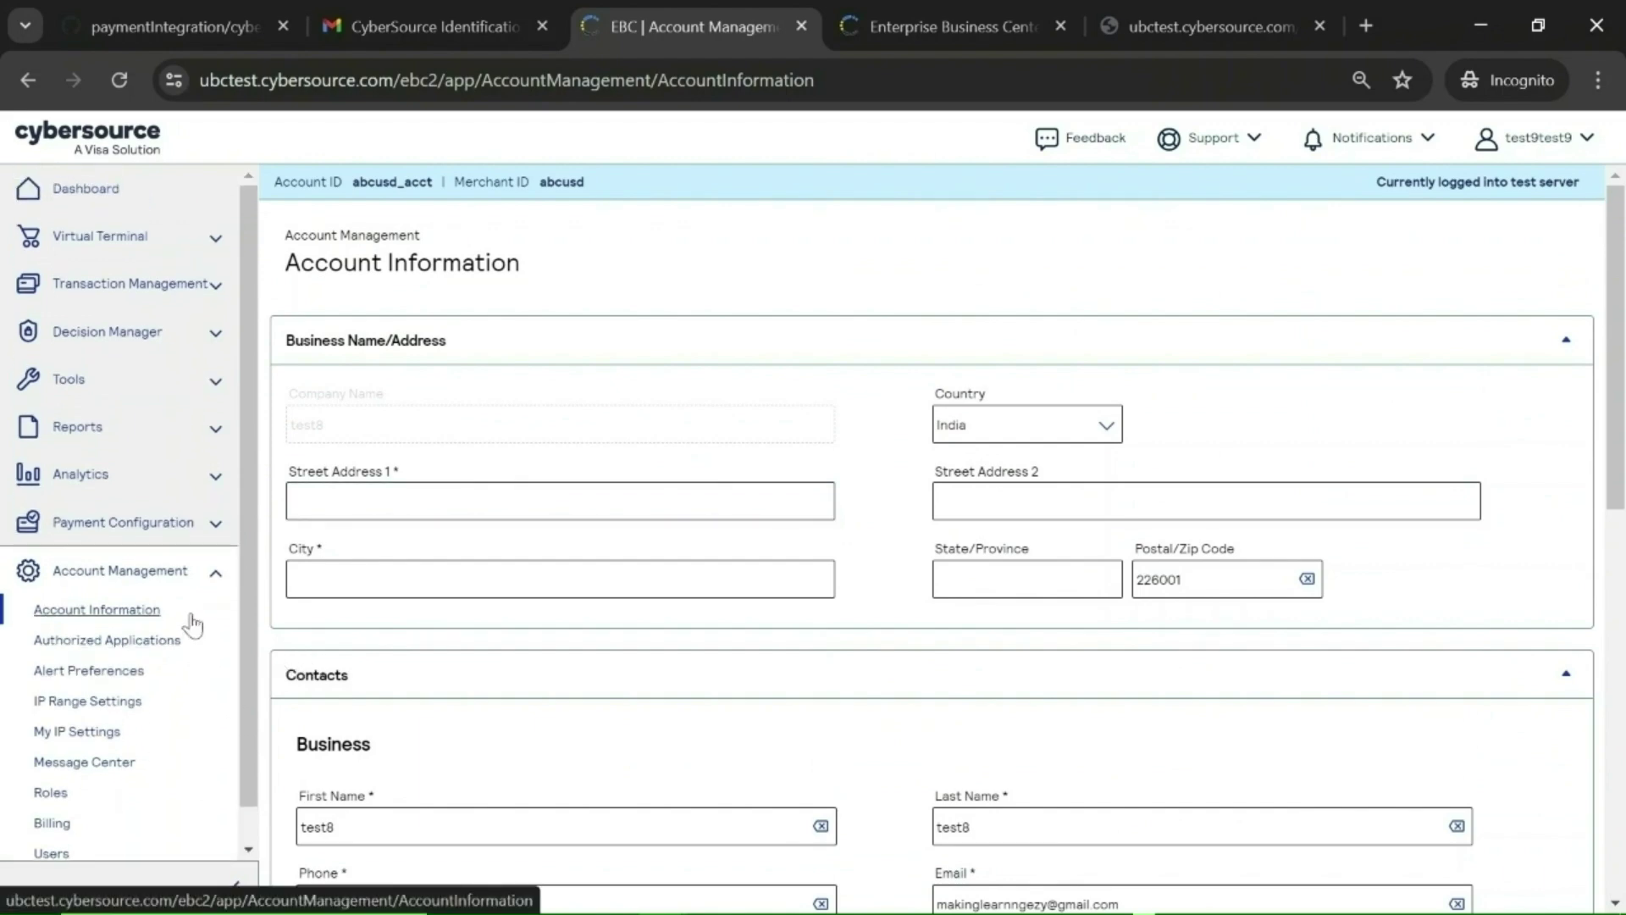